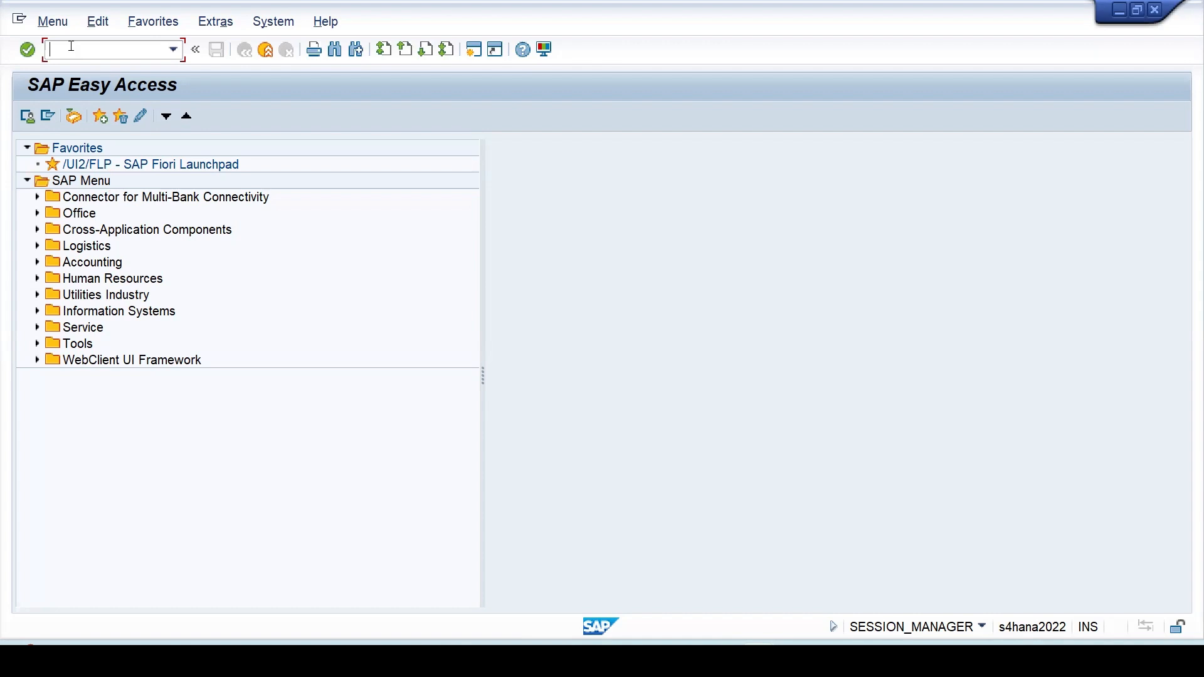
Open material 141 for changing with transaction MM02.
{"action": "type", "text": "mm02"}
{"action": "key", "text": "Return"}
{"action": "key", "text": "Return"}
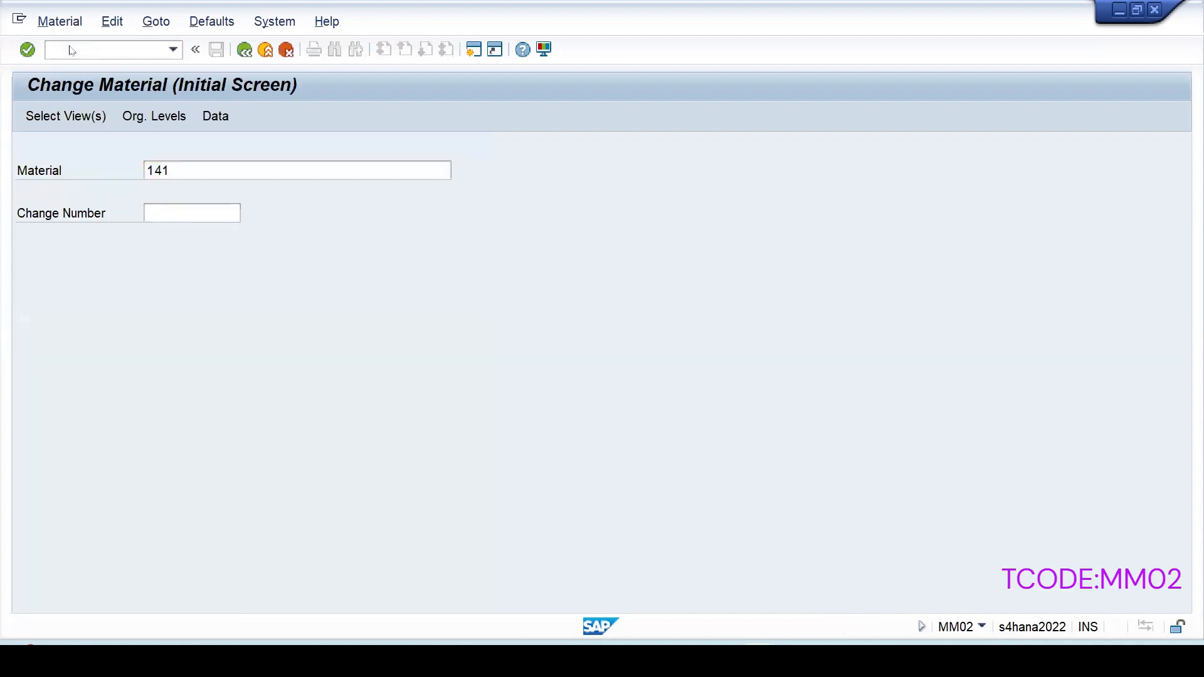
{"action": "key", "text": "Return"}
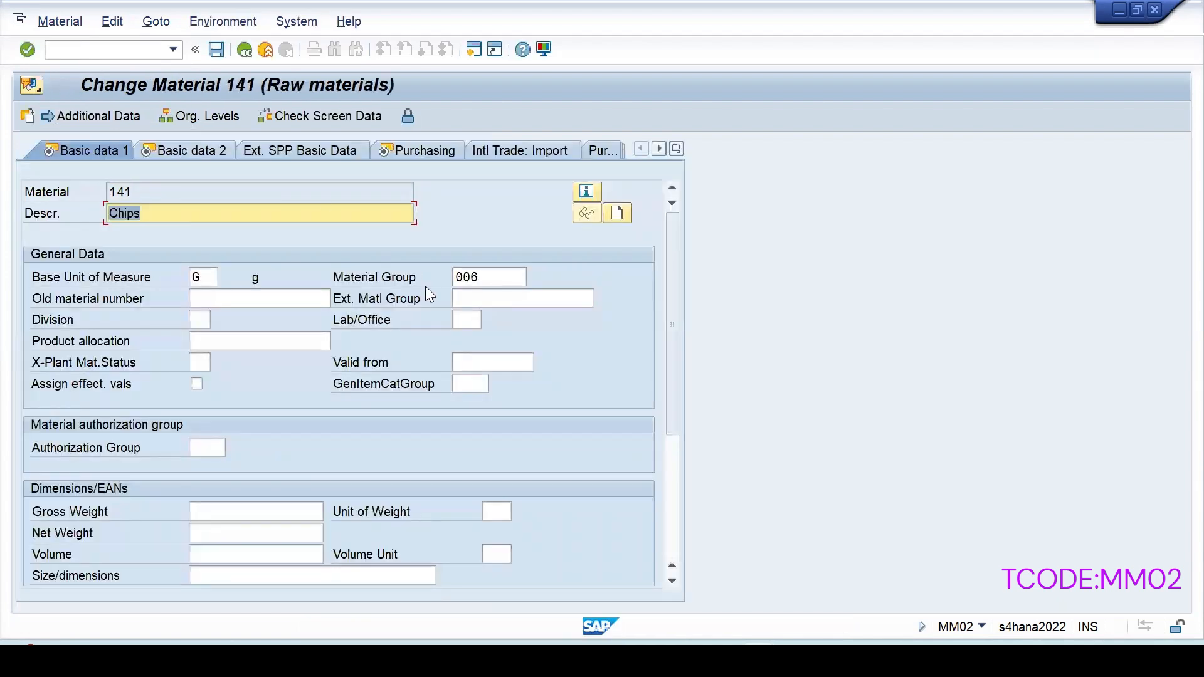
Review the inspection setup data in the material's Quality management view.
{"action": "left_click", "coordinate": [676, 148]}
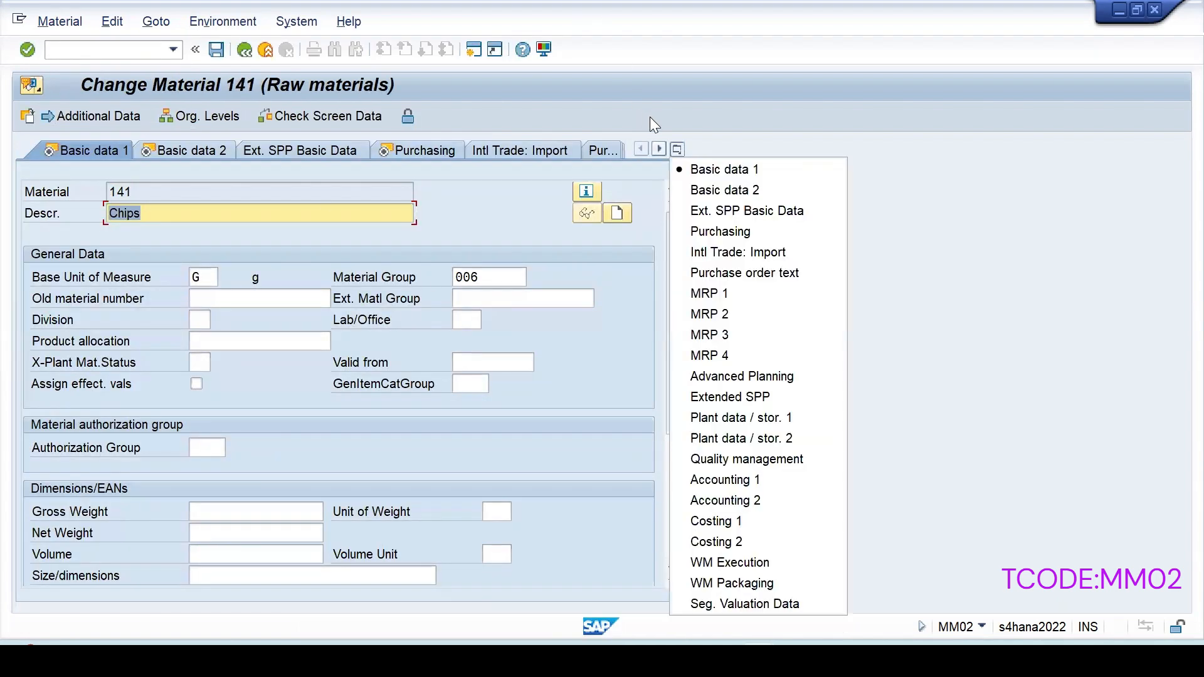
{"action": "left_click", "coordinate": [712, 464]}
{"action": "left_click", "coordinate": [547, 358]}
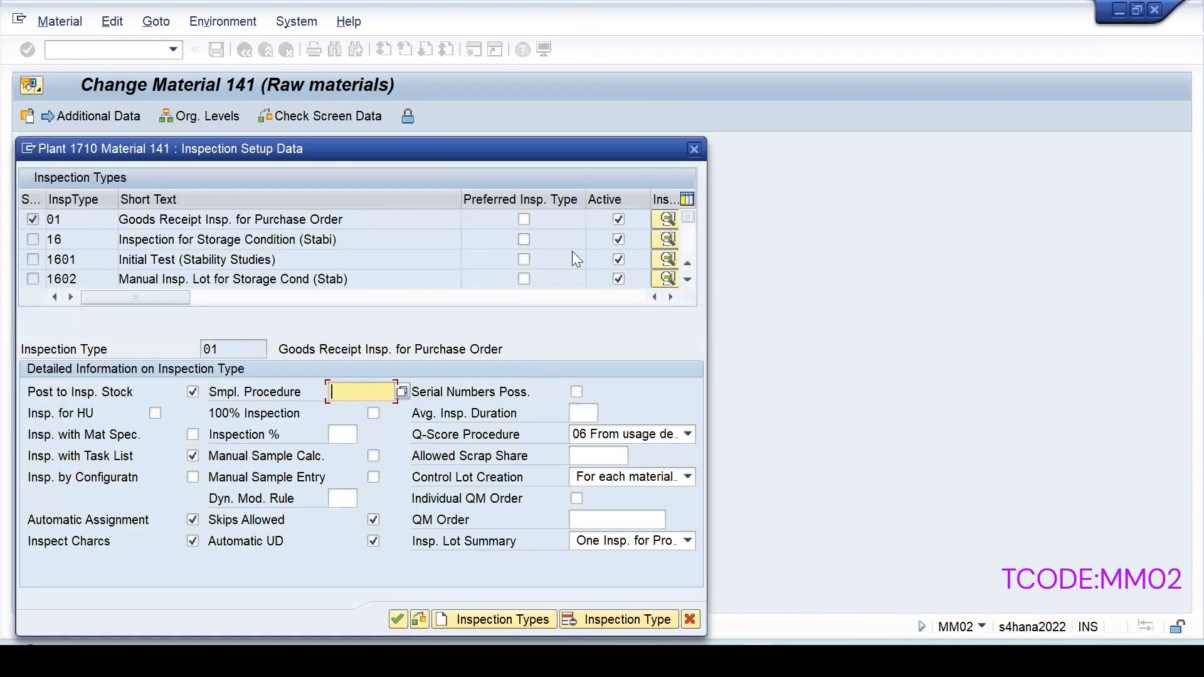
{"action": "left_click", "coordinate": [397, 620]}
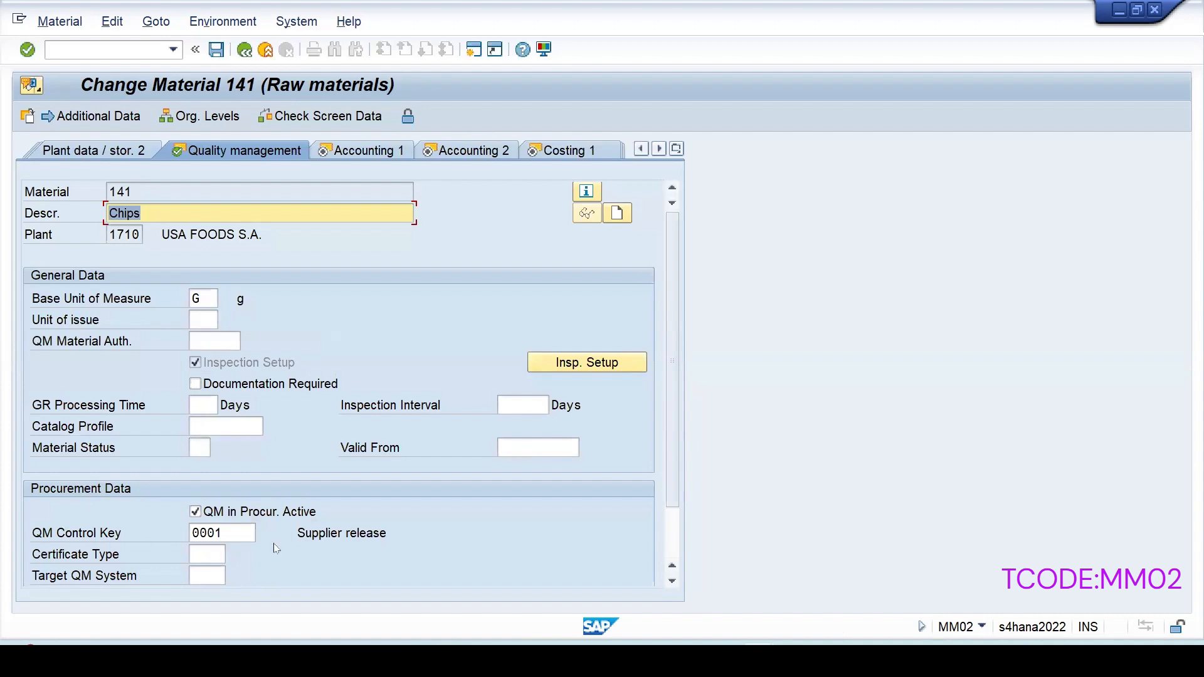
Check the QM control key in the procurement data and save the material.
{"action": "left_click", "coordinate": [381, 533]}
{"action": "left_click_drag", "start_coordinate": [381, 533], "coordinate": [278, 523]}
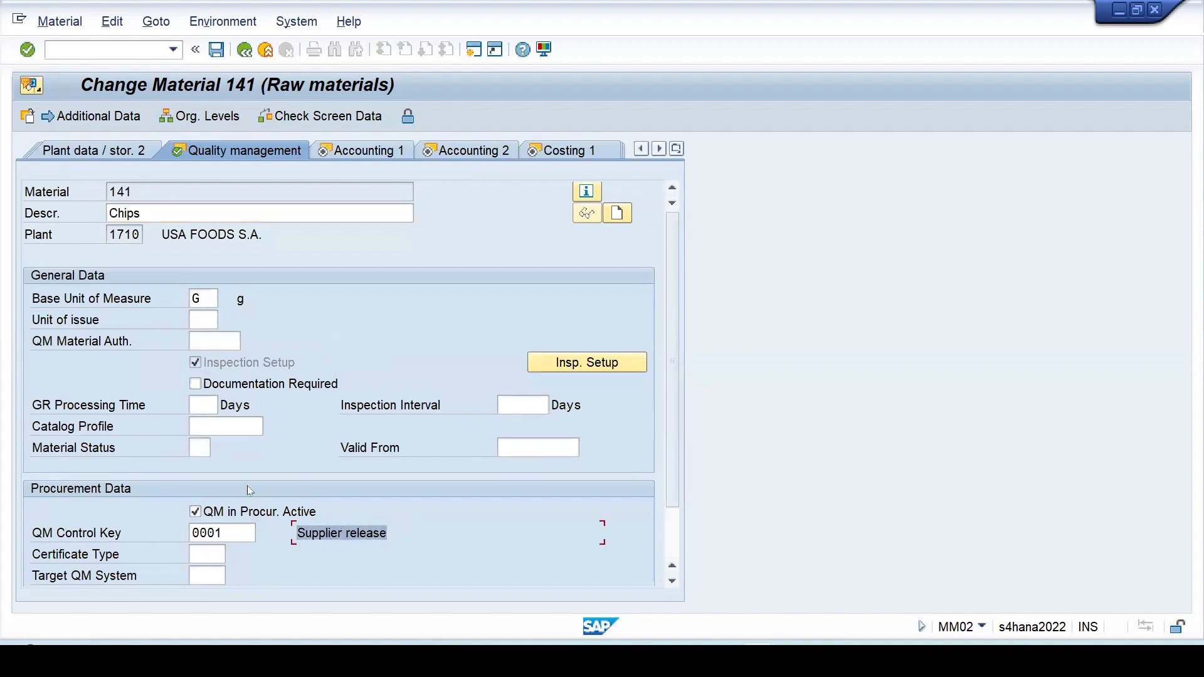
{"action": "left_click", "coordinate": [216, 50]}
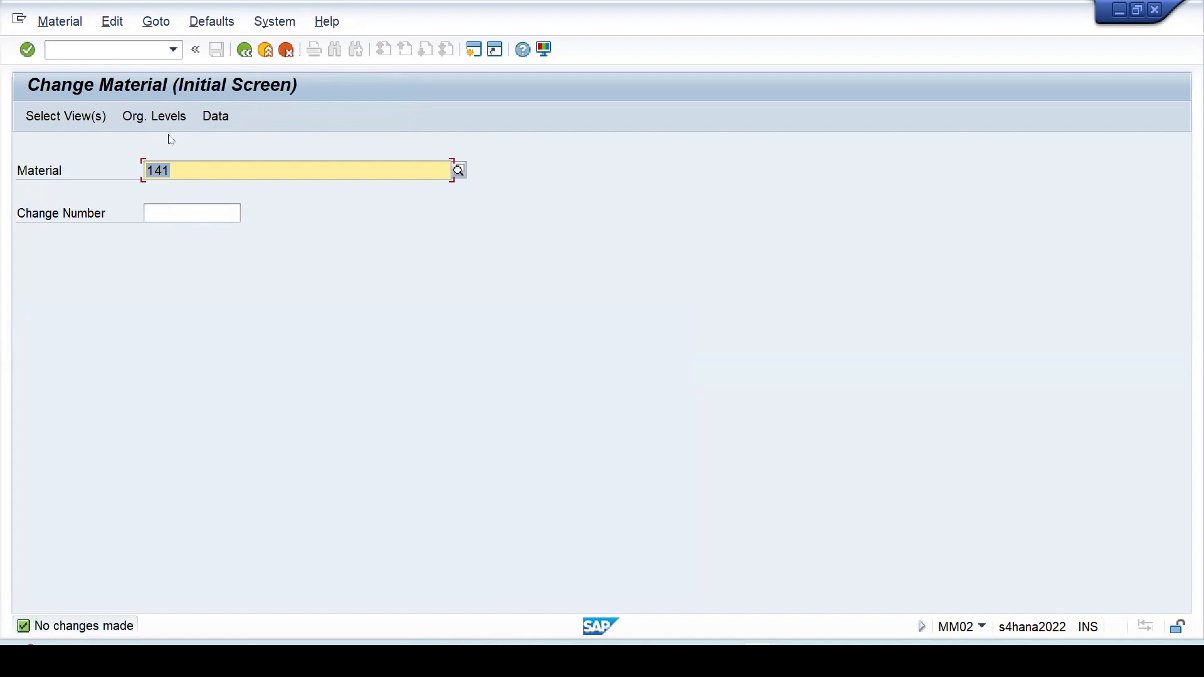
Try to open the Q-info record for material 141, supplier 8602 and plant 1710 using QI02 in a new session.
{"action": "left_click", "coordinate": [88, 54]}
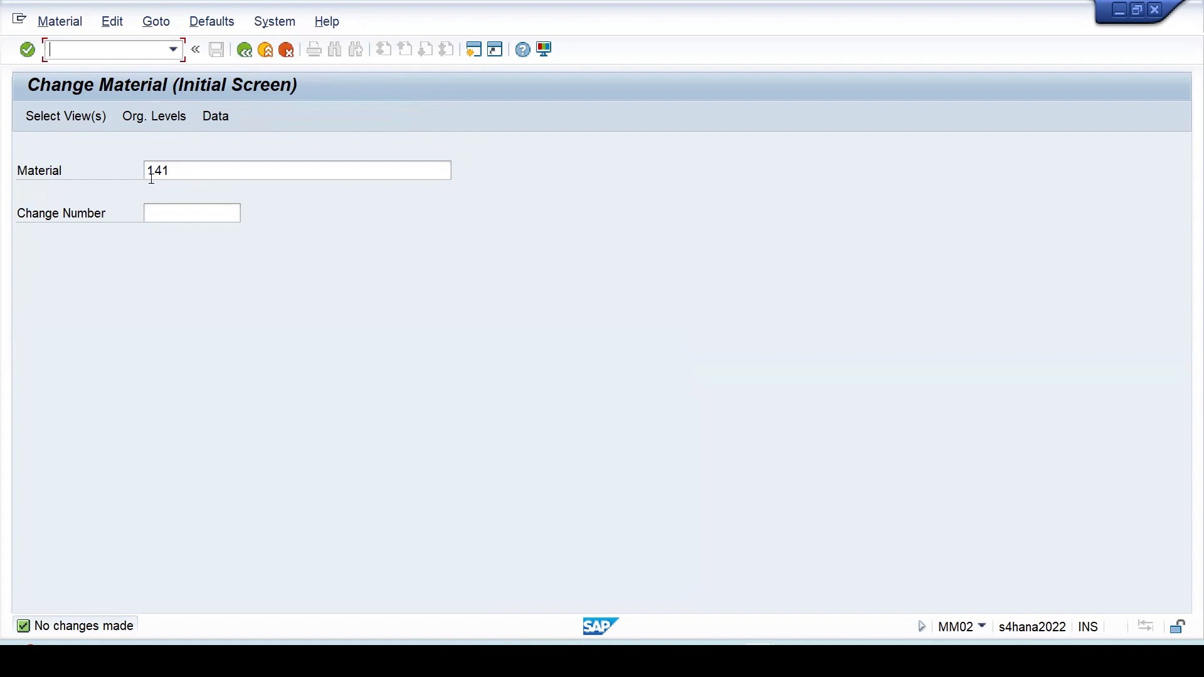
{"action": "type", "text": "/nqi02"}
{"action": "key", "text": "Return"}
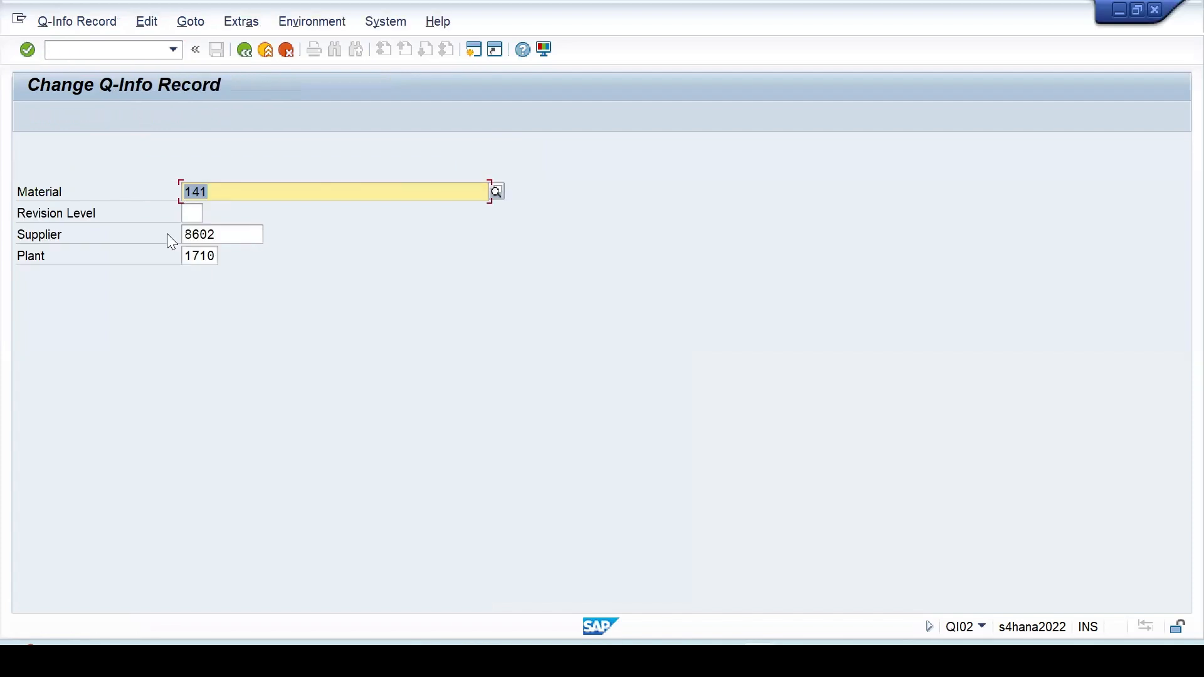
{"action": "key", "text": "Return"}
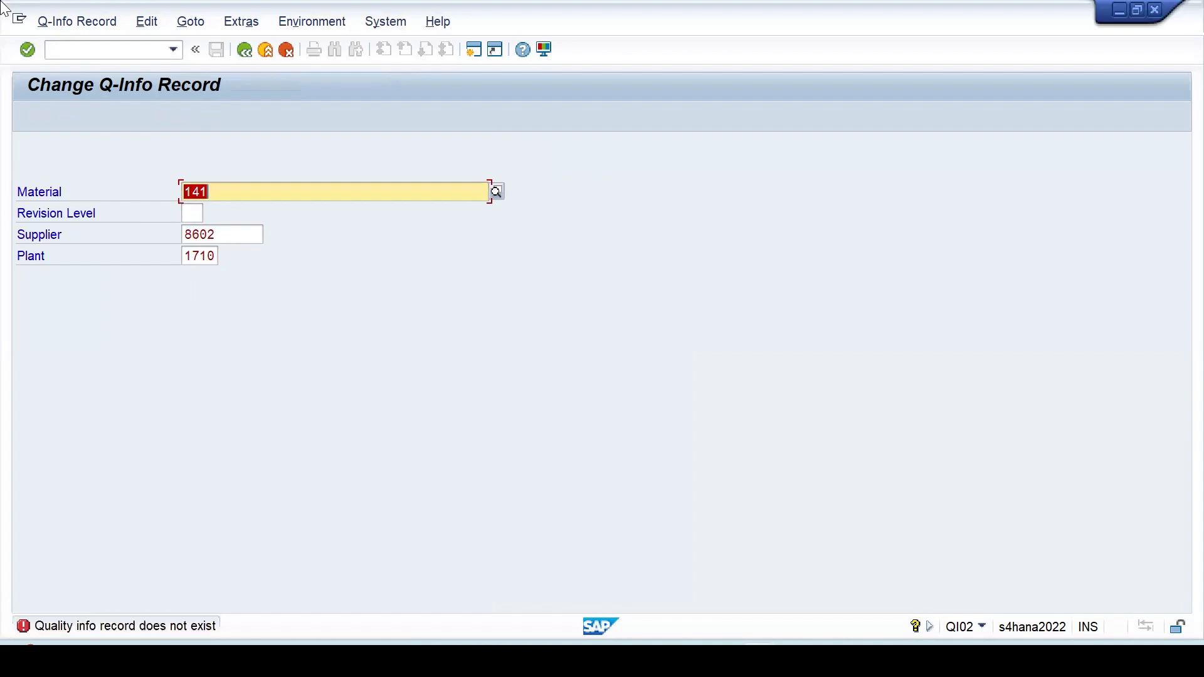
Start creating the Q-info record for material 141, supplier 8602 and plant 1710, and set its release date to 31.10.2025.
{"action": "left_click", "coordinate": [50, 24]}
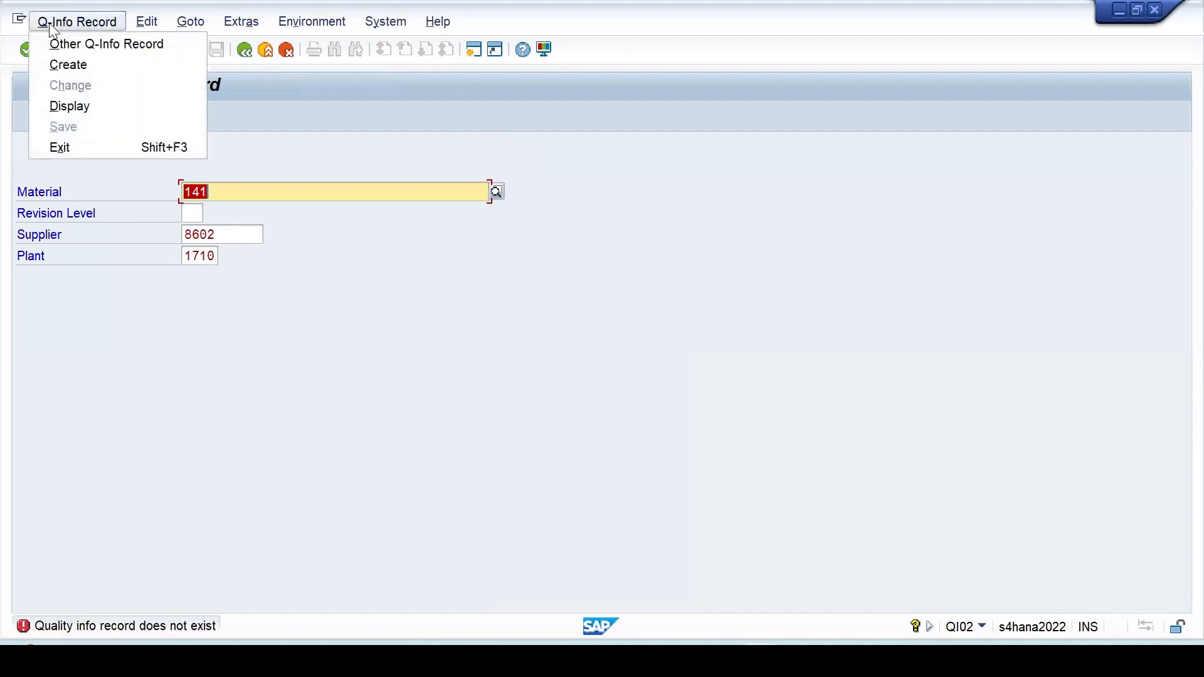
{"action": "left_click", "coordinate": [63, 65]}
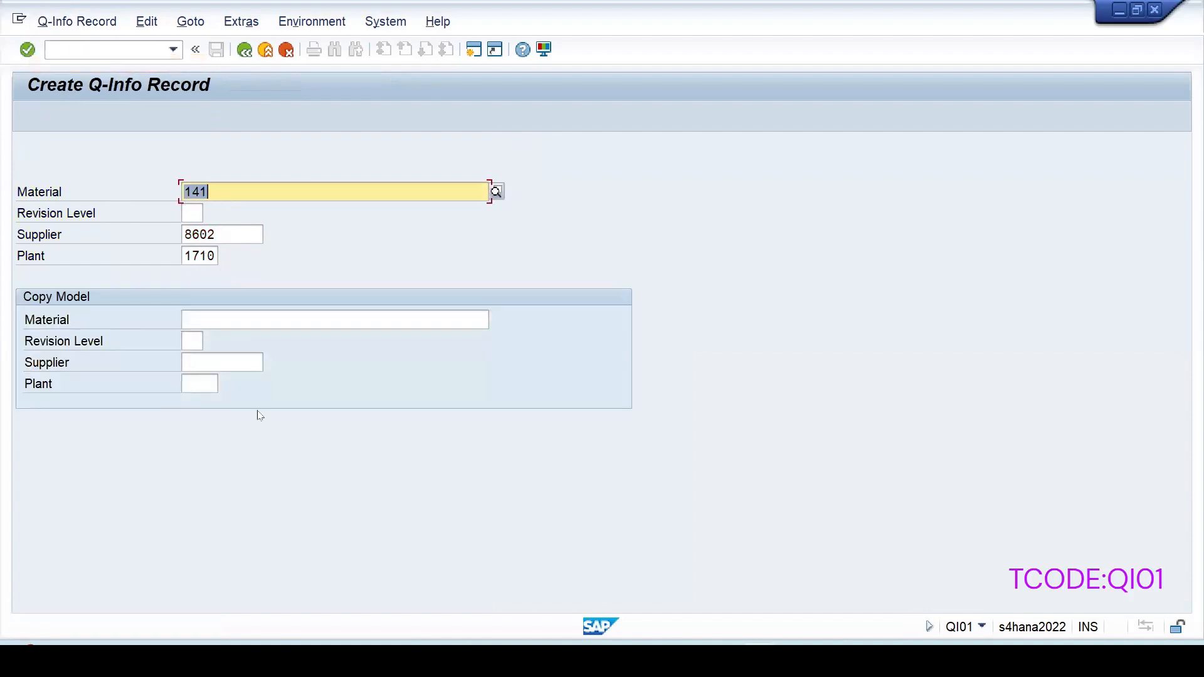
{"action": "key", "text": "Return"}
{"action": "left_click", "coordinate": [276, 363]}
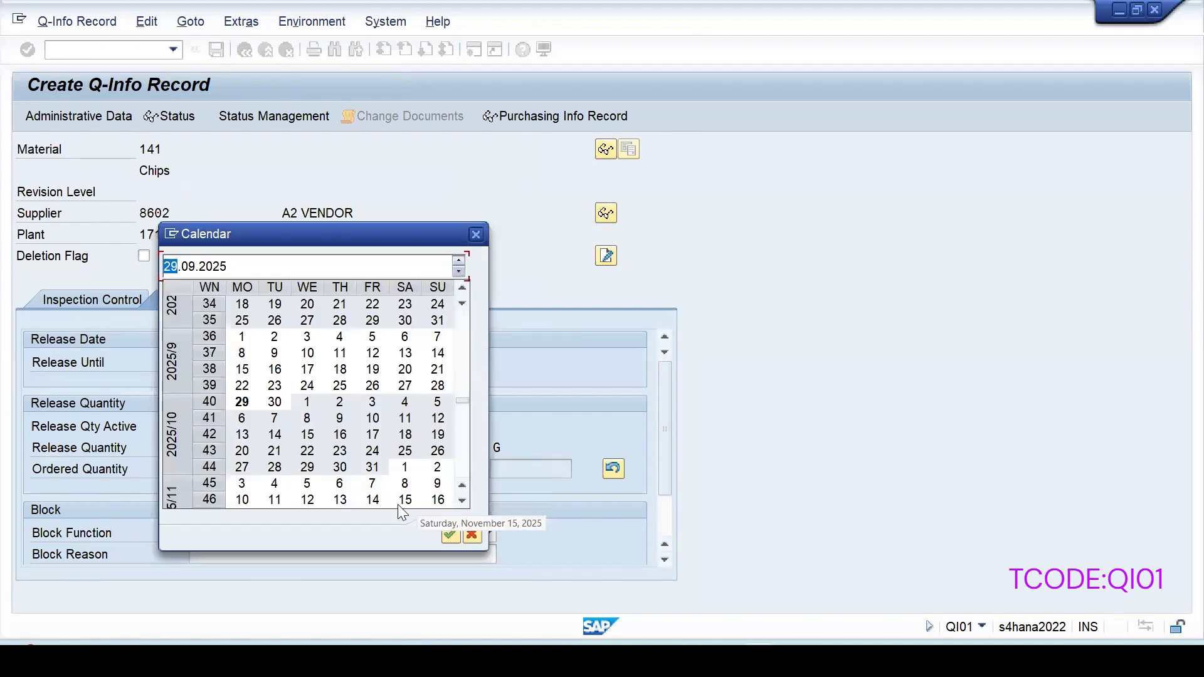
{"action": "double_click", "coordinate": [372, 467]}
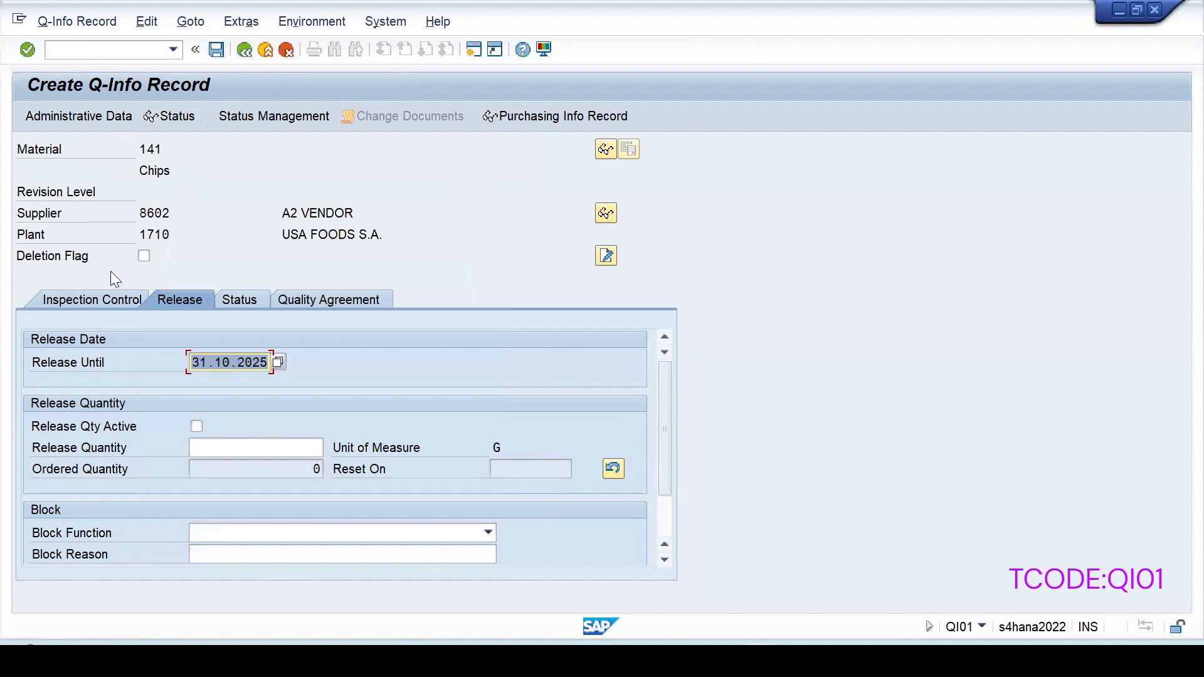
Set the source inspection type to 01, activate Source Insp. - No GR, and save the Q-info record.
{"action": "left_click", "coordinate": [104, 295]}
{"action": "left_click", "coordinate": [213, 470]}
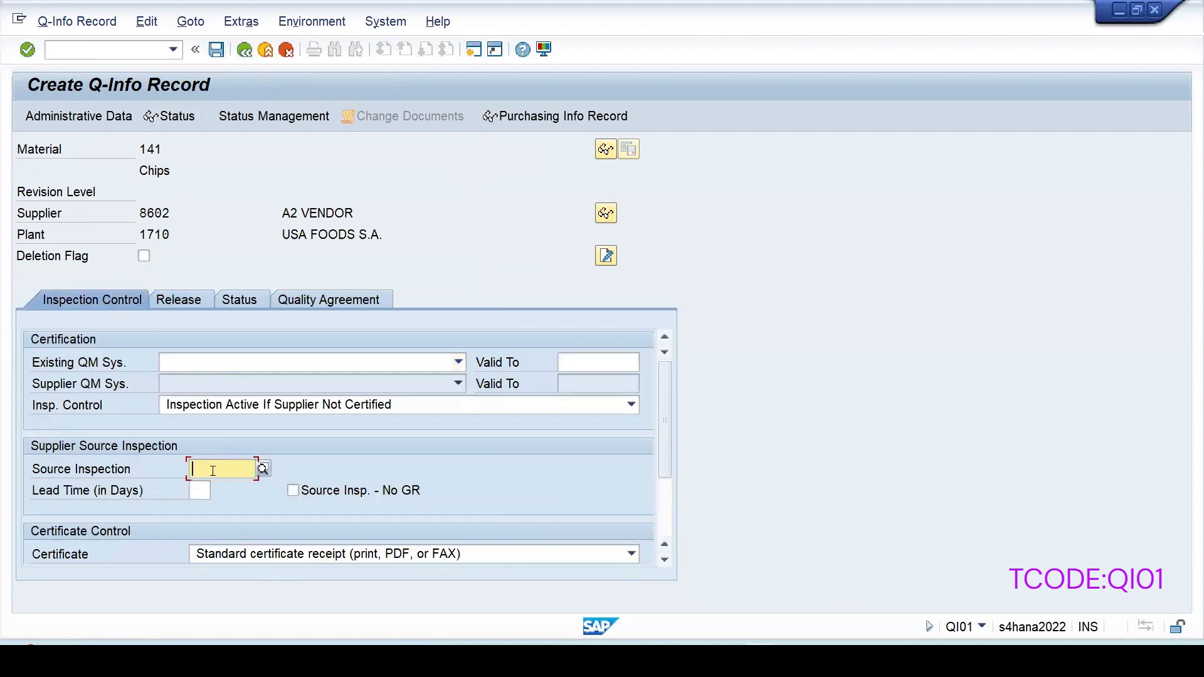
{"action": "type", "text": "01"}
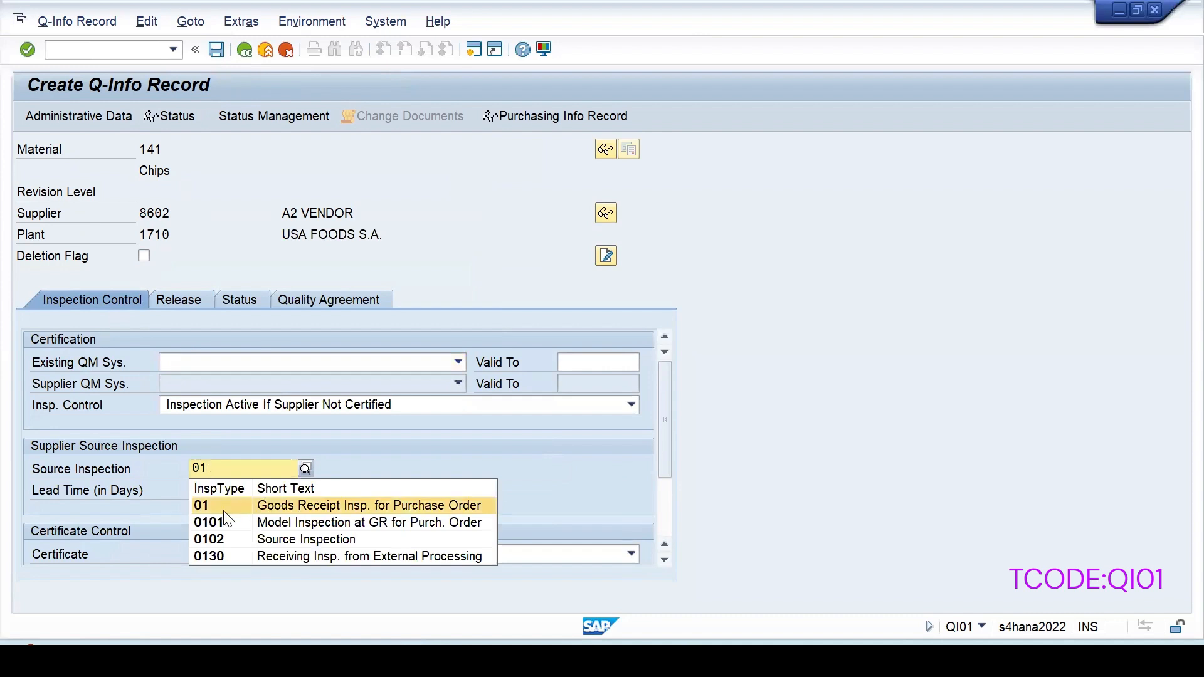
{"action": "left_click", "coordinate": [224, 509]}
{"action": "left_click", "coordinate": [292, 492]}
{"action": "left_click", "coordinate": [292, 491]}
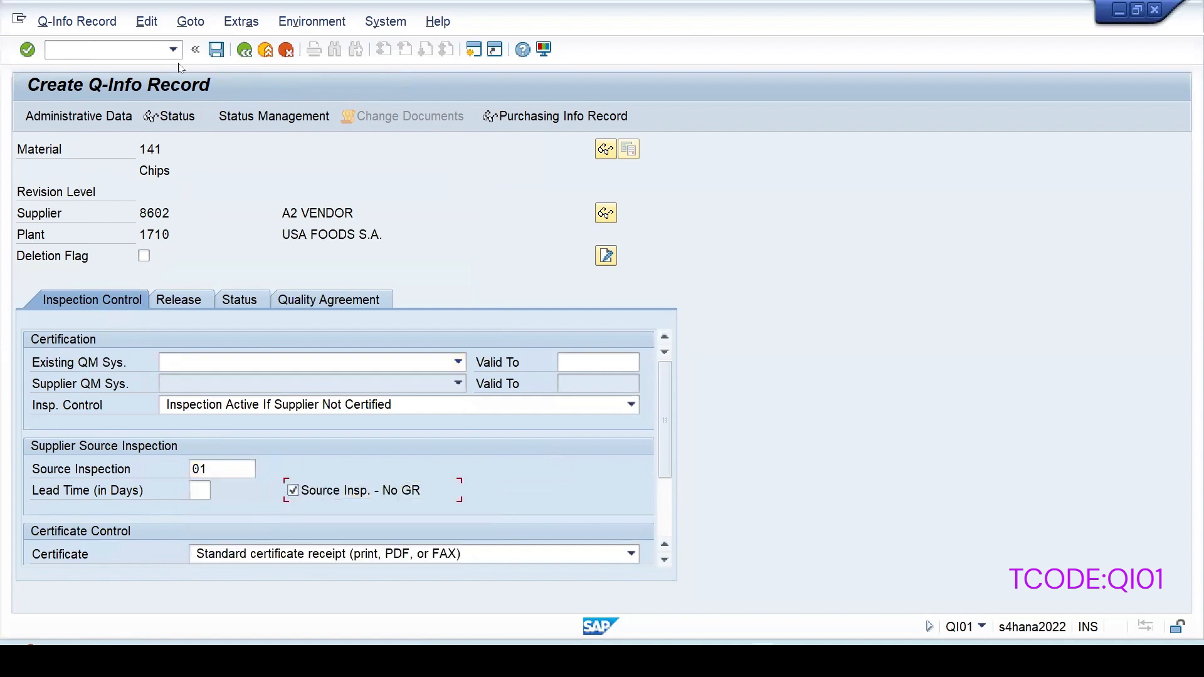
{"action": "left_click", "coordinate": [217, 50]}
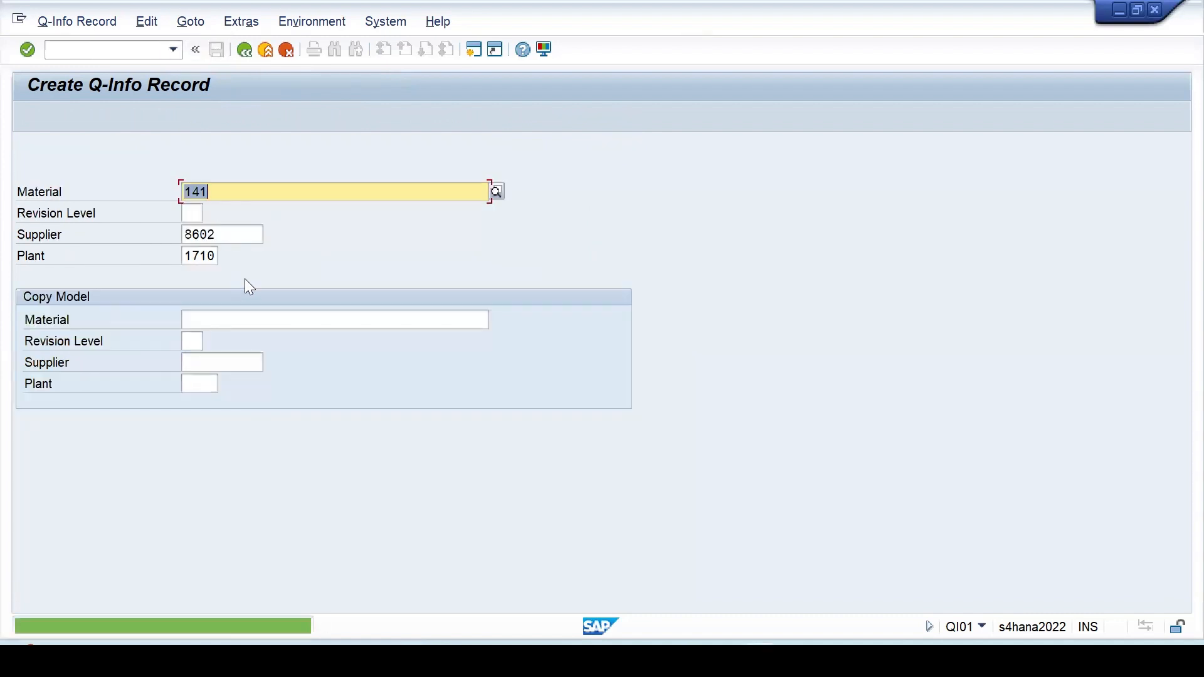
Try to create a Q-info record for material 141 and plant 1710 with supplier 8601.
{"action": "left_click", "coordinate": [211, 235]}
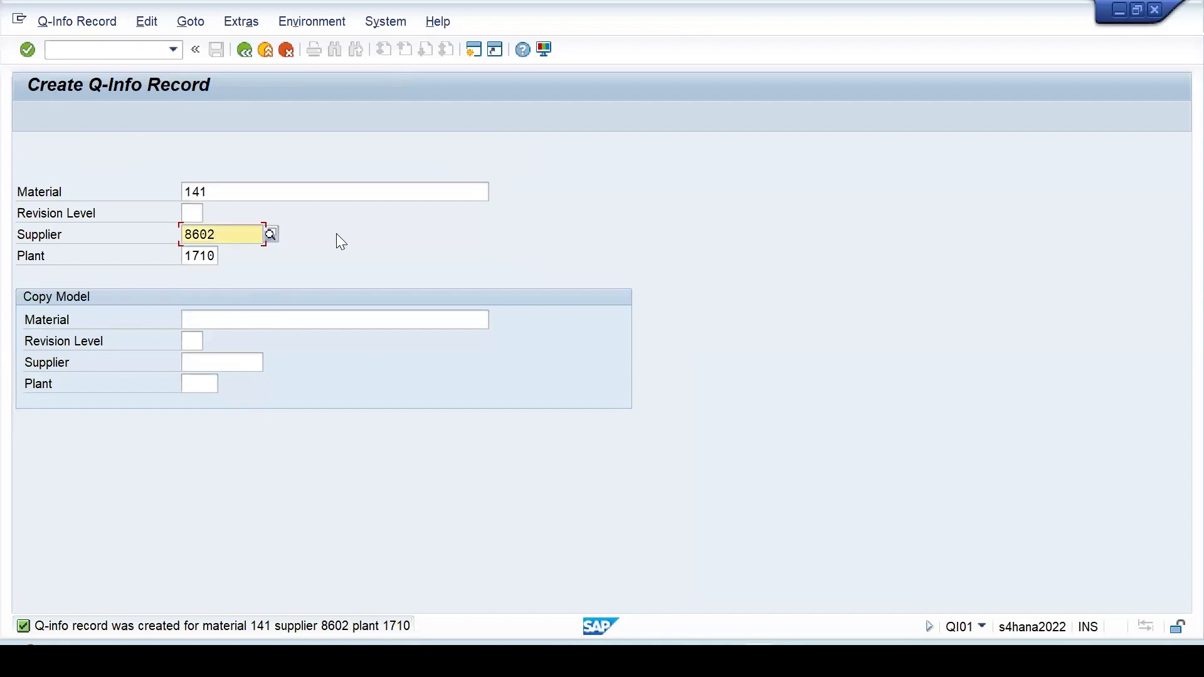
{"action": "key", "text": "BackSpace"}
{"action": "type", "text": "1"}
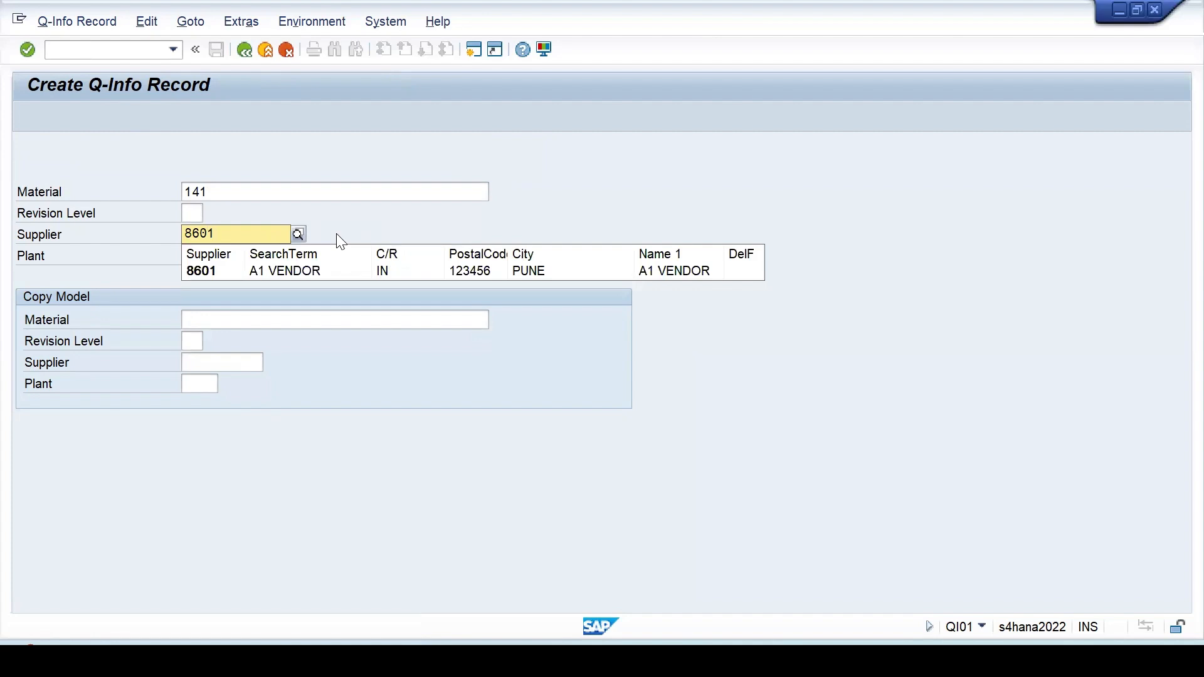
{"action": "key", "text": "Return"}
{"action": "key", "text": "Return"}
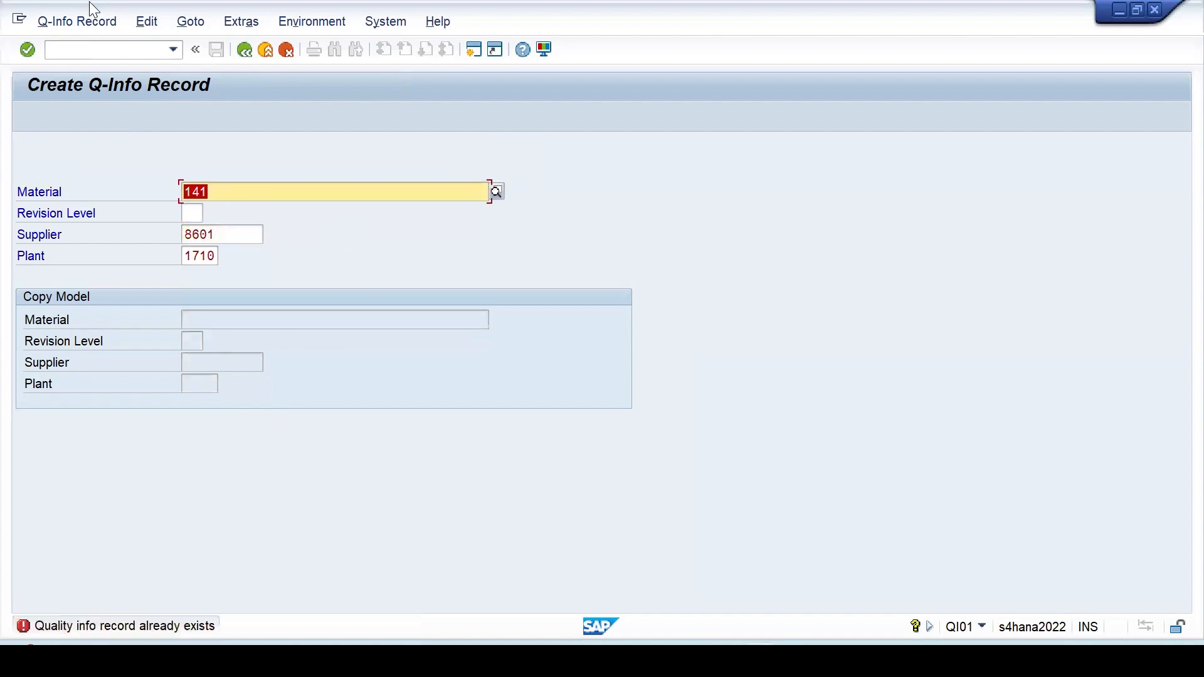
Open the supplier 8601 Q-info record in change mode, check its release date and inspection control settings, and save it.
{"action": "left_click", "coordinate": [61, 21]}
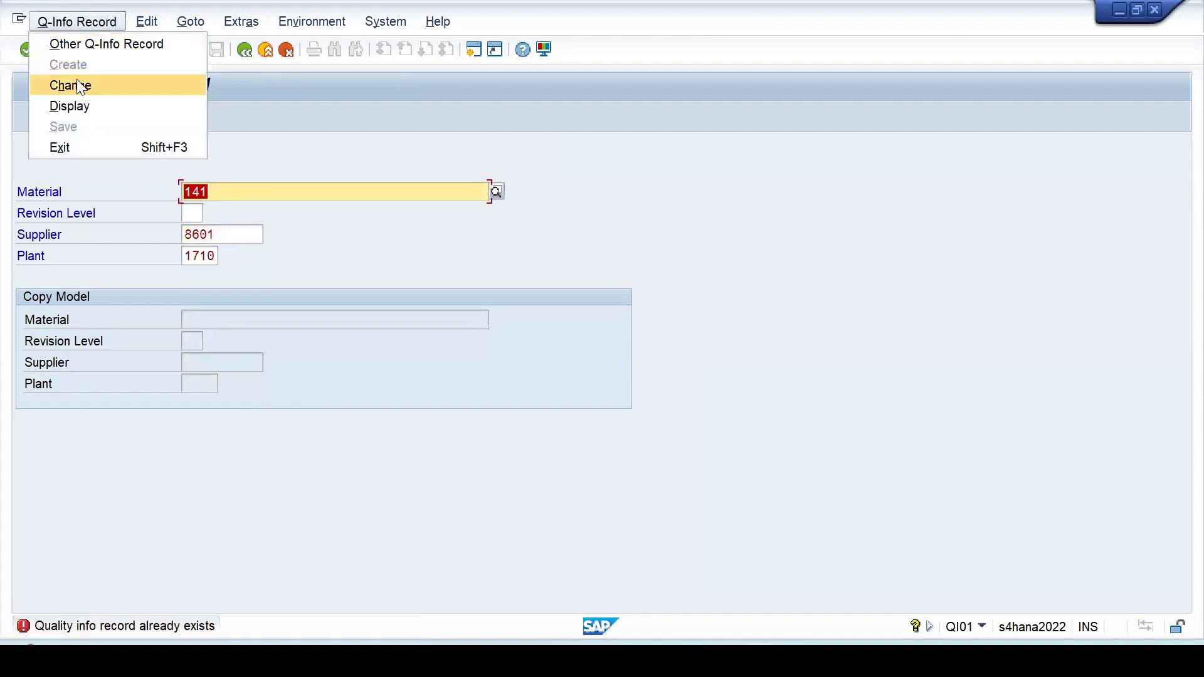
{"action": "left_click", "coordinate": [77, 84]}
{"action": "key", "text": "Return"}
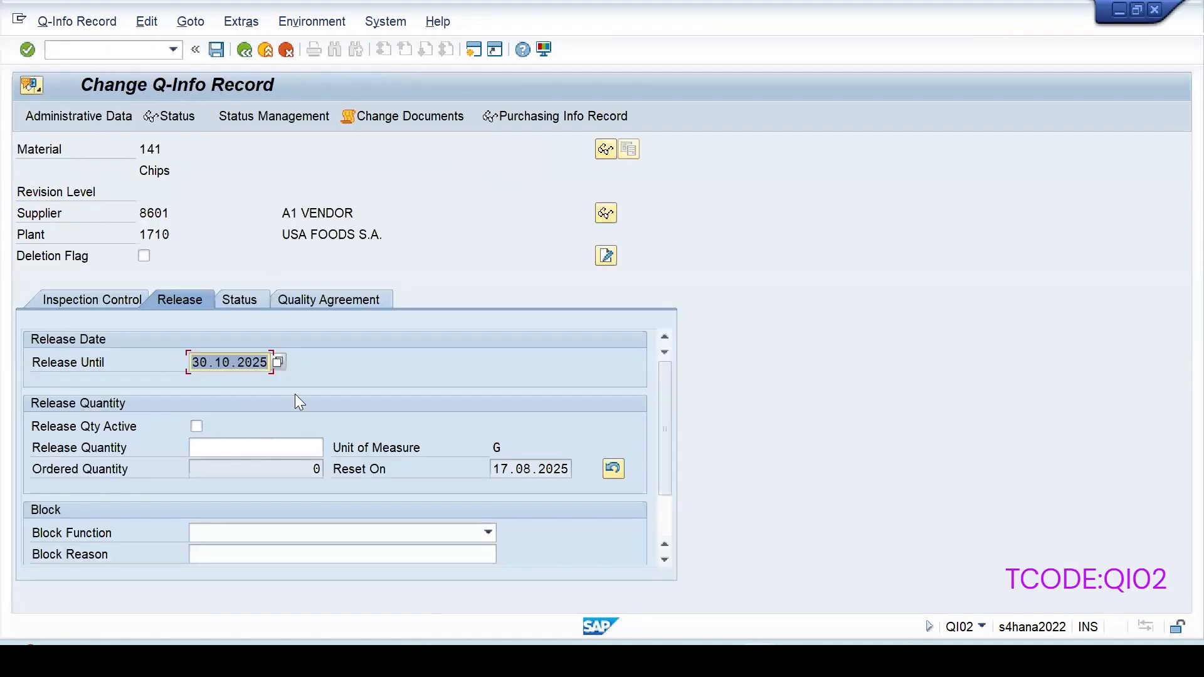
{"action": "left_click", "coordinate": [129, 299]}
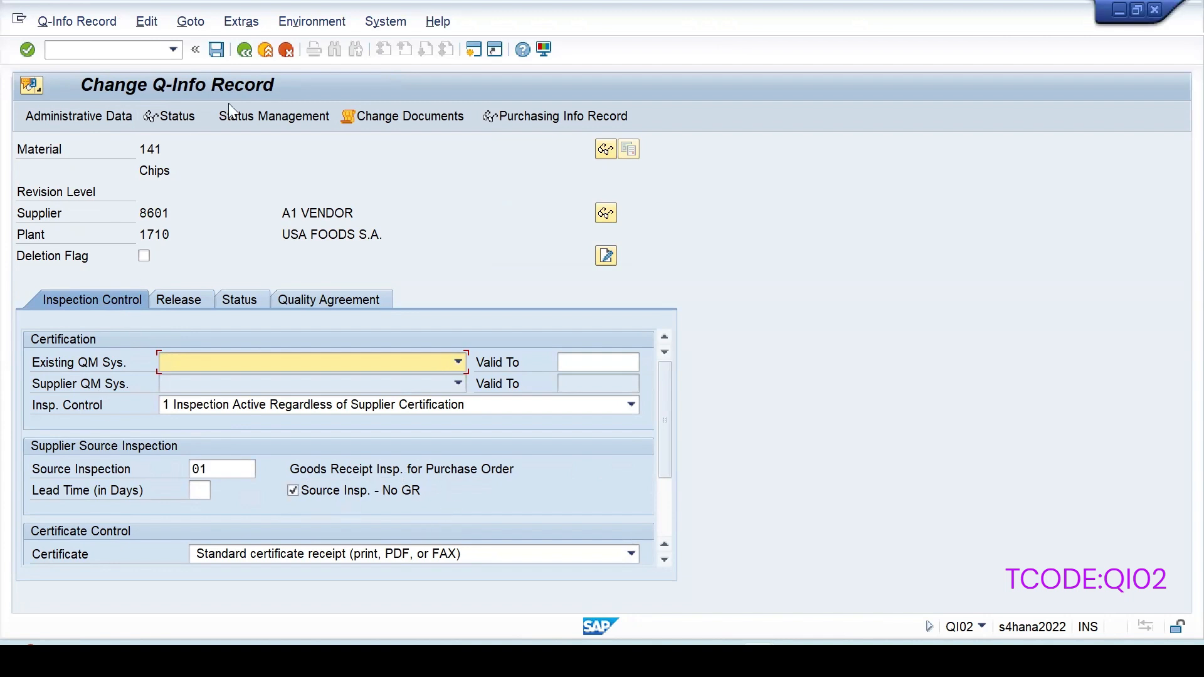
{"action": "left_click", "coordinate": [216, 49]}
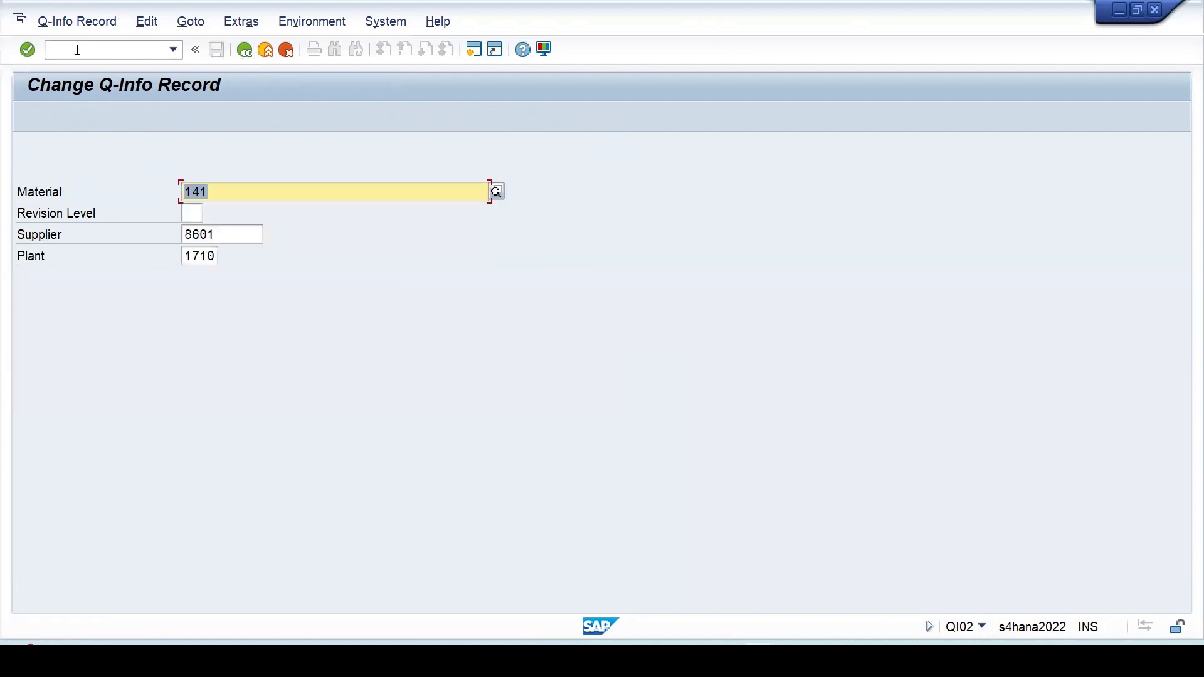
List the inspection plans for material 141 in plant 1710 using transaction QP02 in a new session.
{"action": "left_click", "coordinate": [73, 50]}
{"action": "type", "text": "/nqp"}
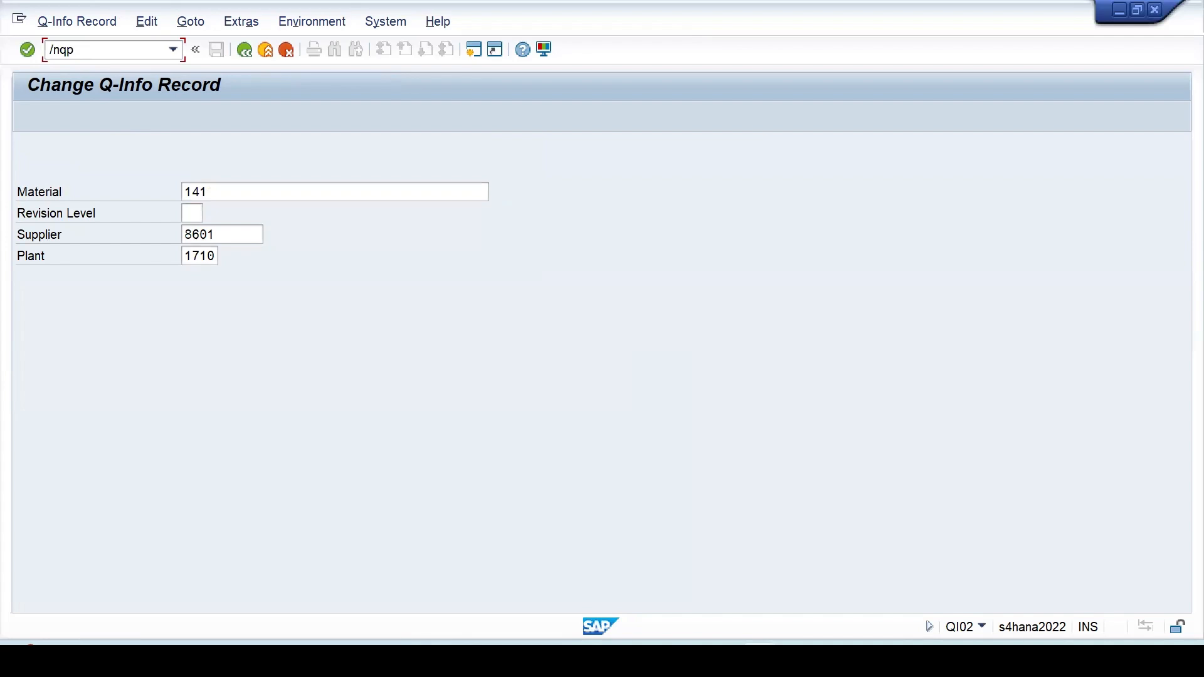
{"action": "type", "text": "02"}
{"action": "key", "text": "Return"}
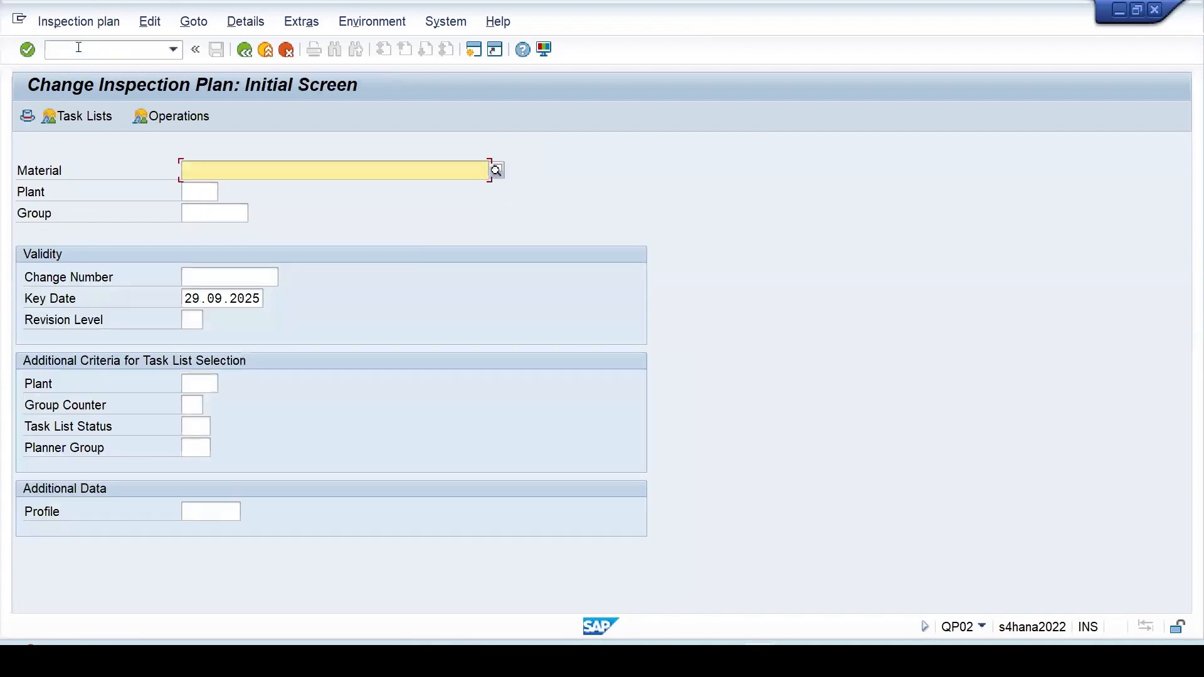
{"action": "type", "text": "141"}
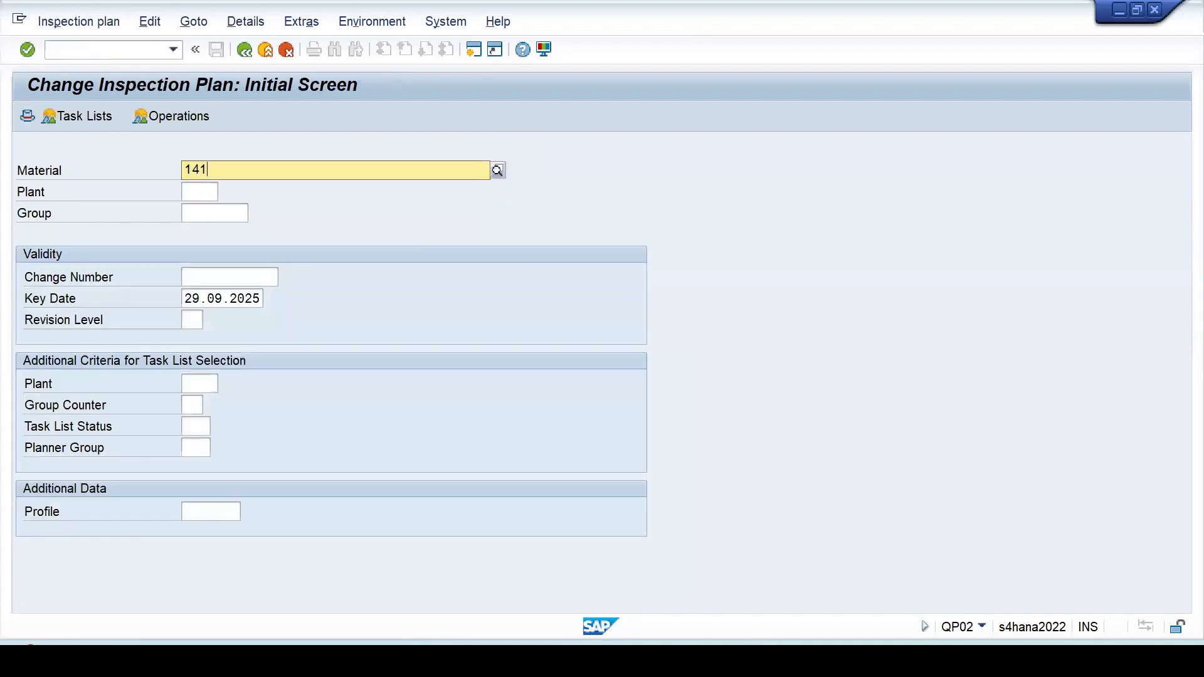
{"action": "key", "text": "Tab"}
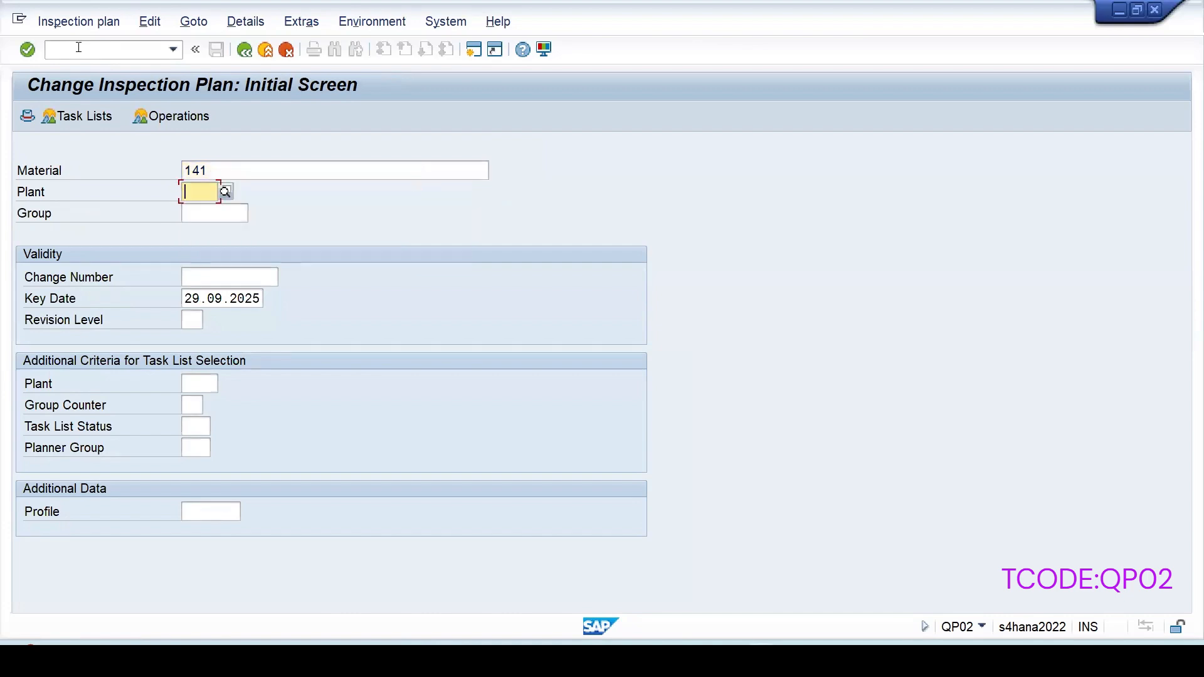
{"action": "type", "text": "1710"}
{"action": "key", "text": "Return"}
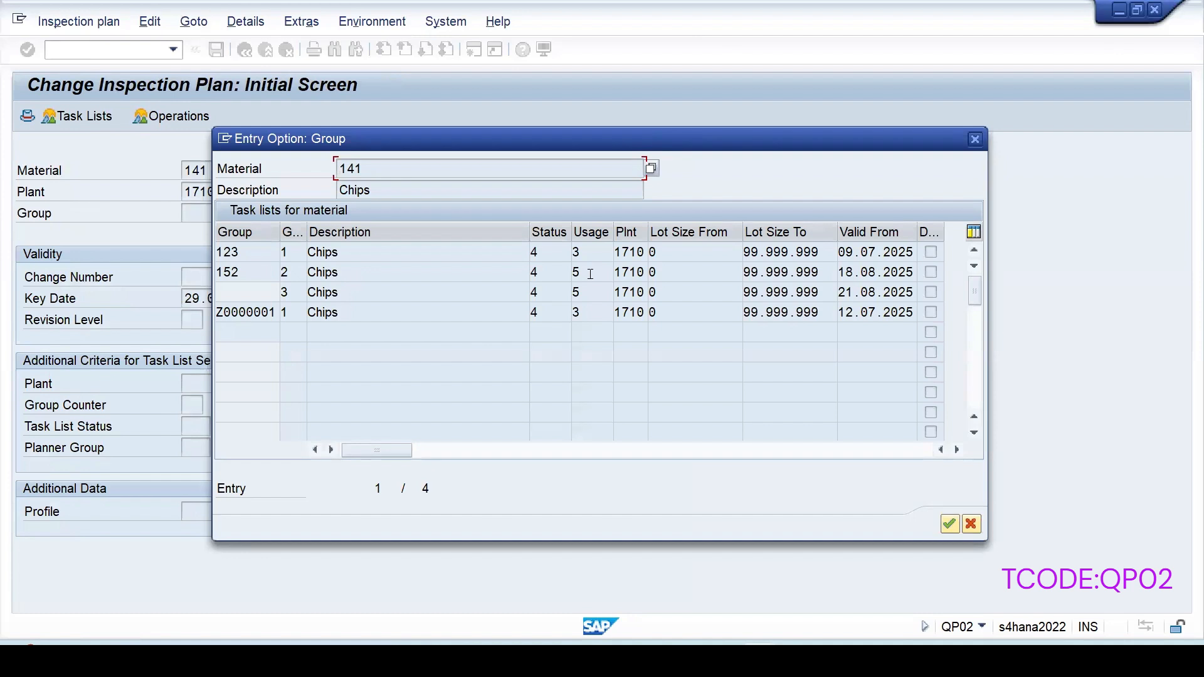
Compare the usage and group counters of the task lists in group 152, widening the group counter column to read it.
{"action": "left_click", "coordinate": [579, 287]}
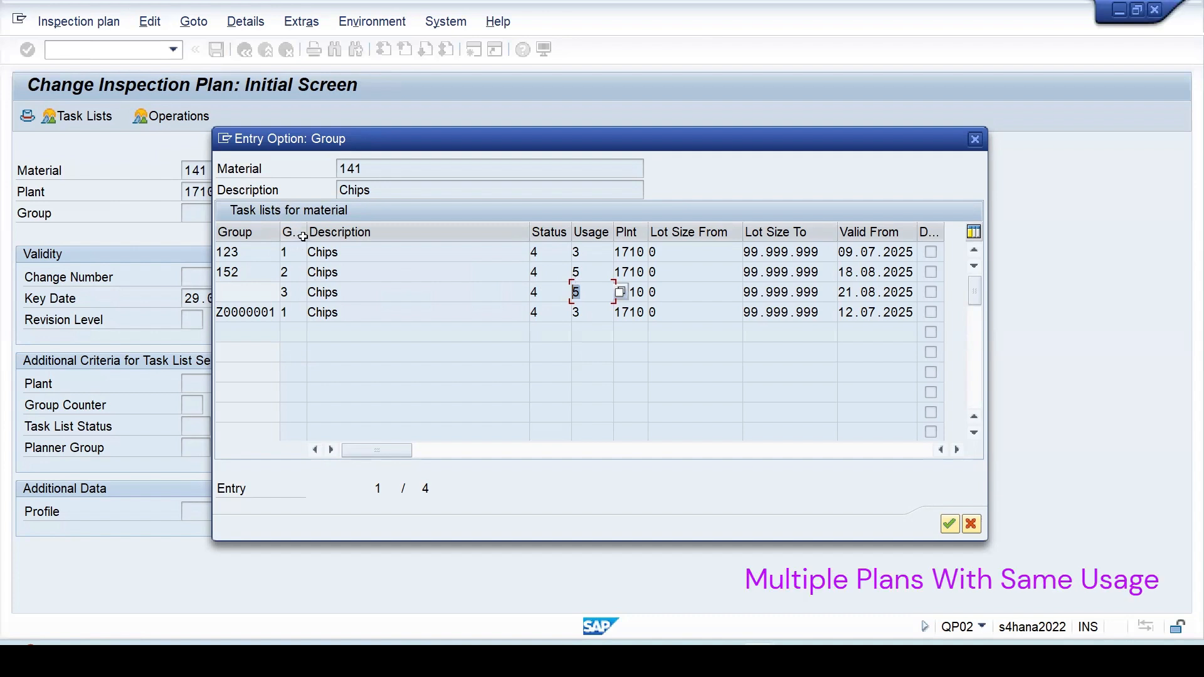
{"action": "left_click_drag", "start_coordinate": [306, 233], "coordinate": [338, 233]}
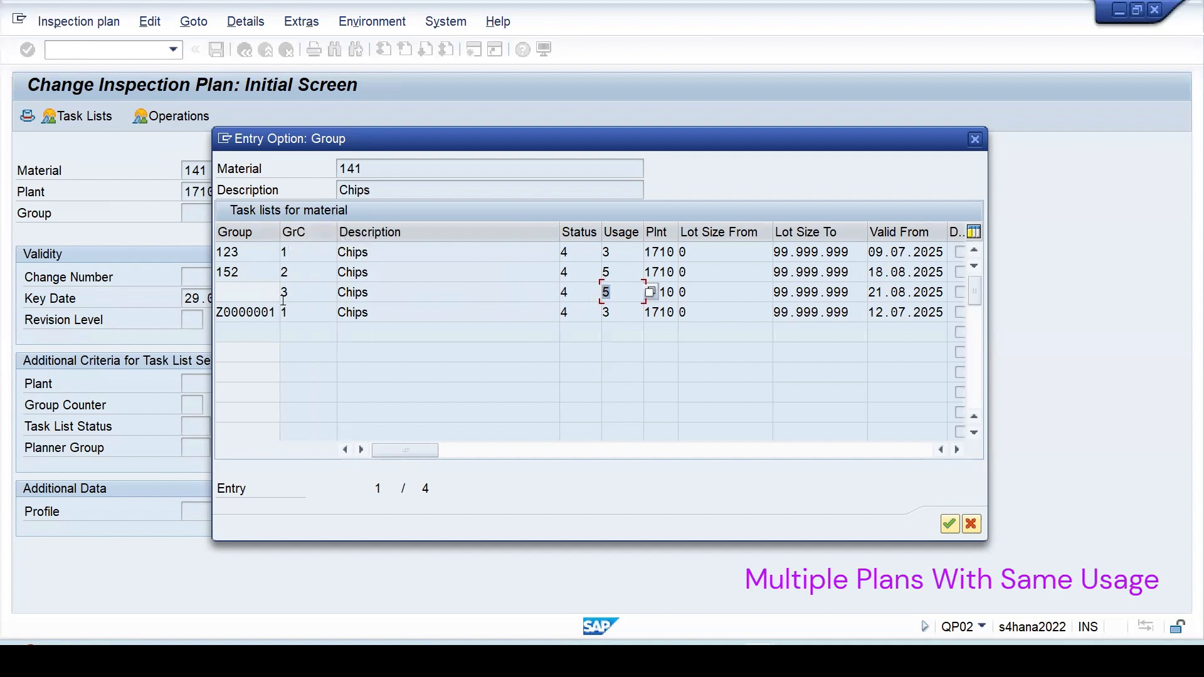
{"action": "left_click", "coordinate": [287, 272]}
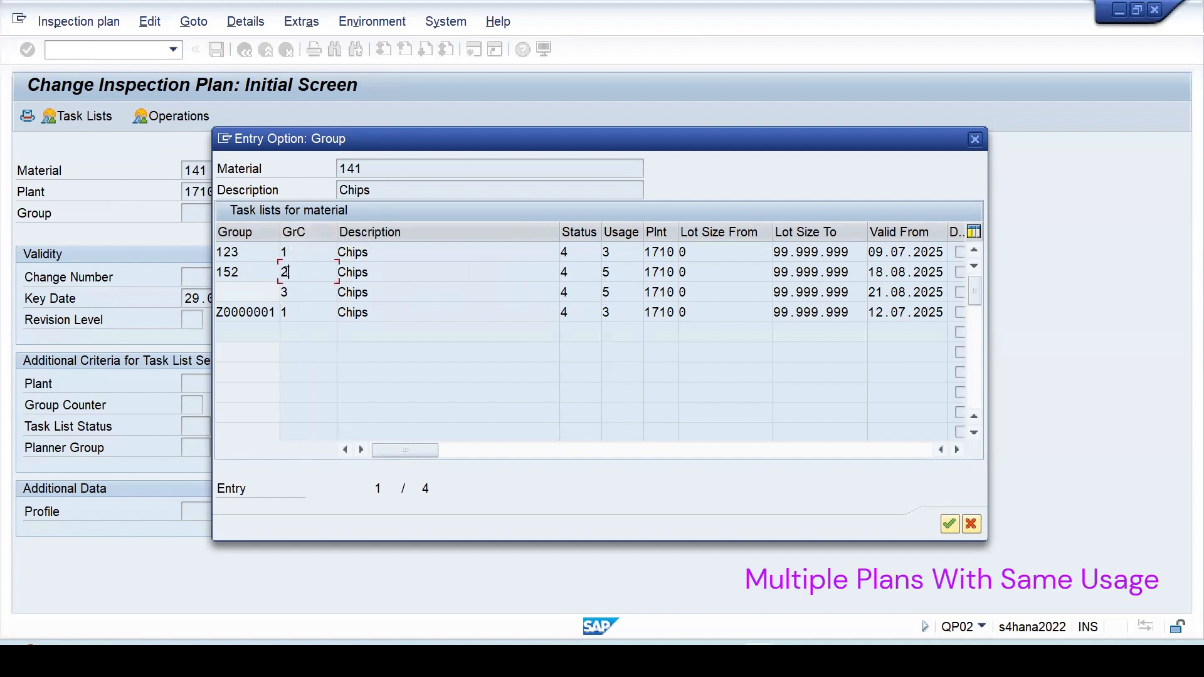
{"action": "left_click", "coordinate": [293, 293]}
{"action": "left_click_drag", "start_coordinate": [361, 143], "coordinate": [452, 153]}
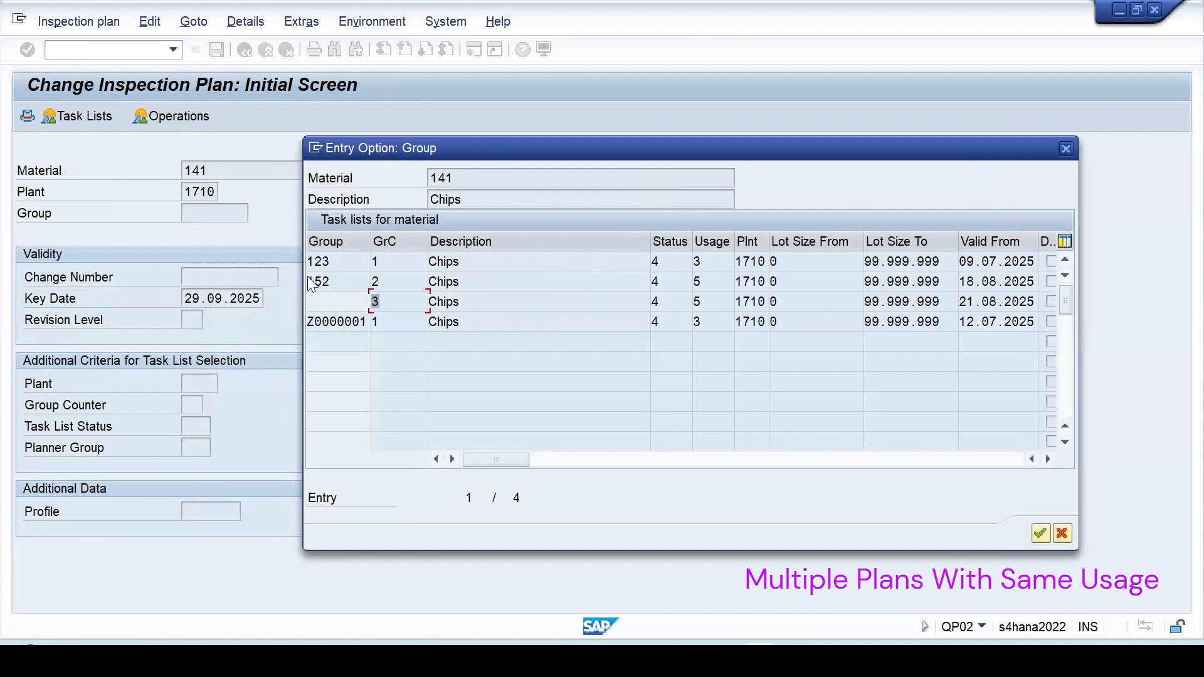
{"action": "left_click", "coordinate": [388, 281]}
{"action": "left_click", "coordinate": [386, 301]}
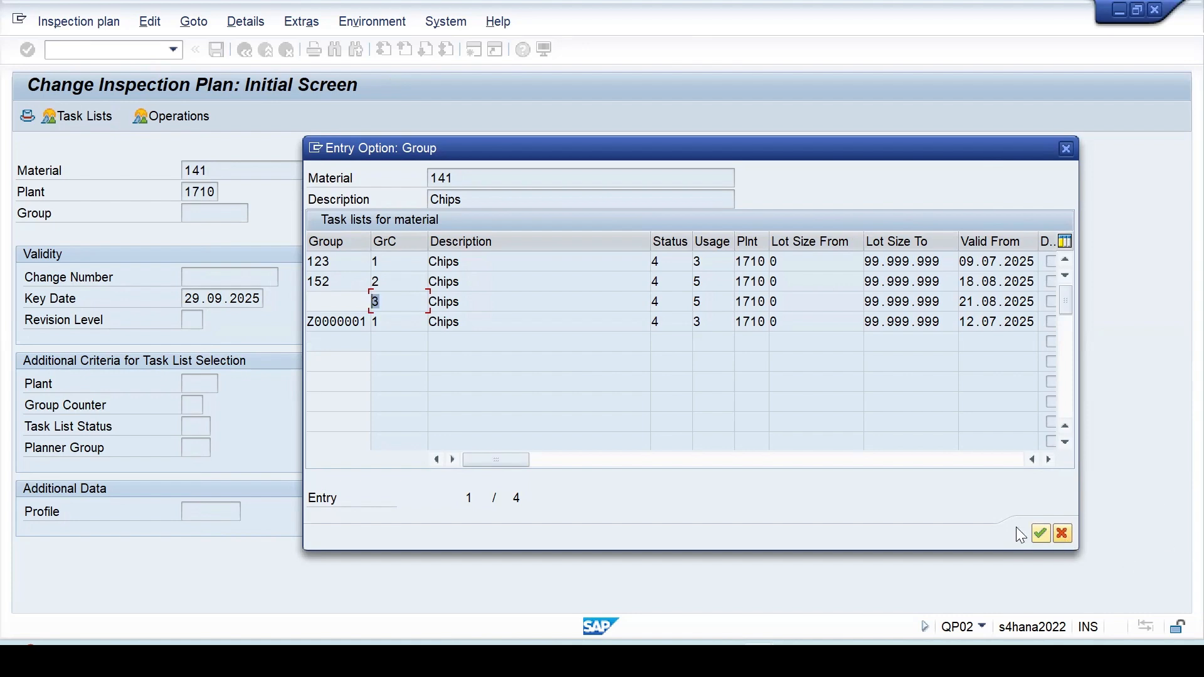
Open the header of group counter 2 in plan group 152 and bring up its material assignment, widening the group counter column.
{"action": "left_click", "coordinate": [1040, 534]}
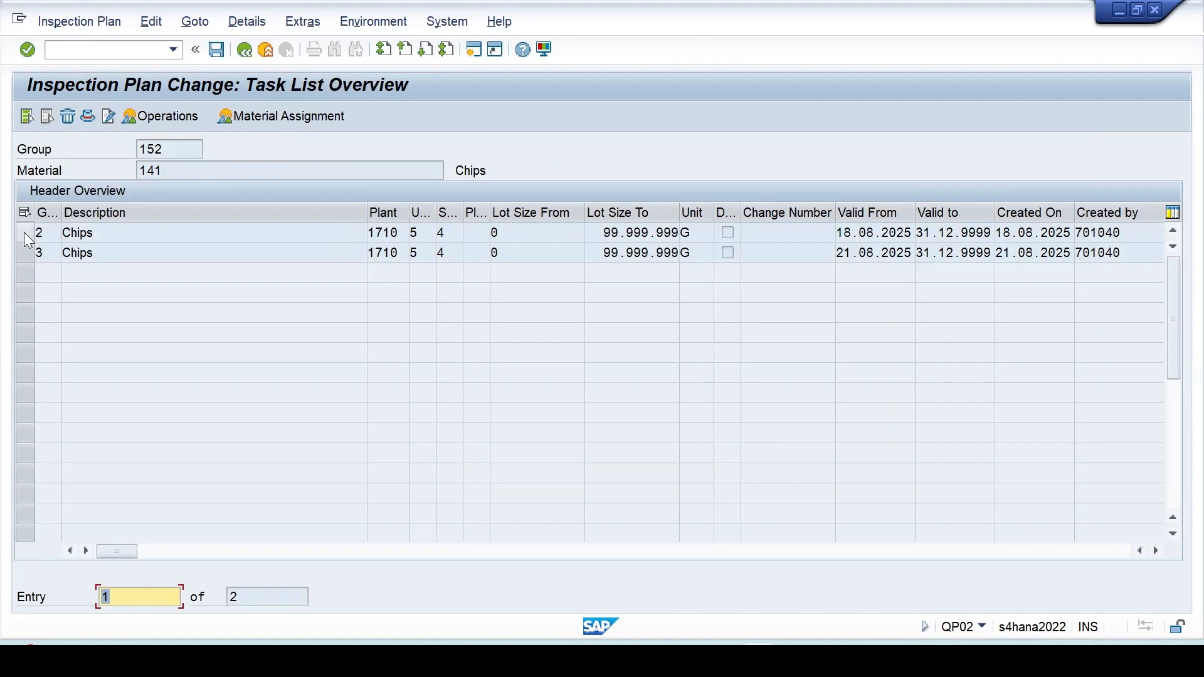
{"action": "left_click", "coordinate": [18, 233]}
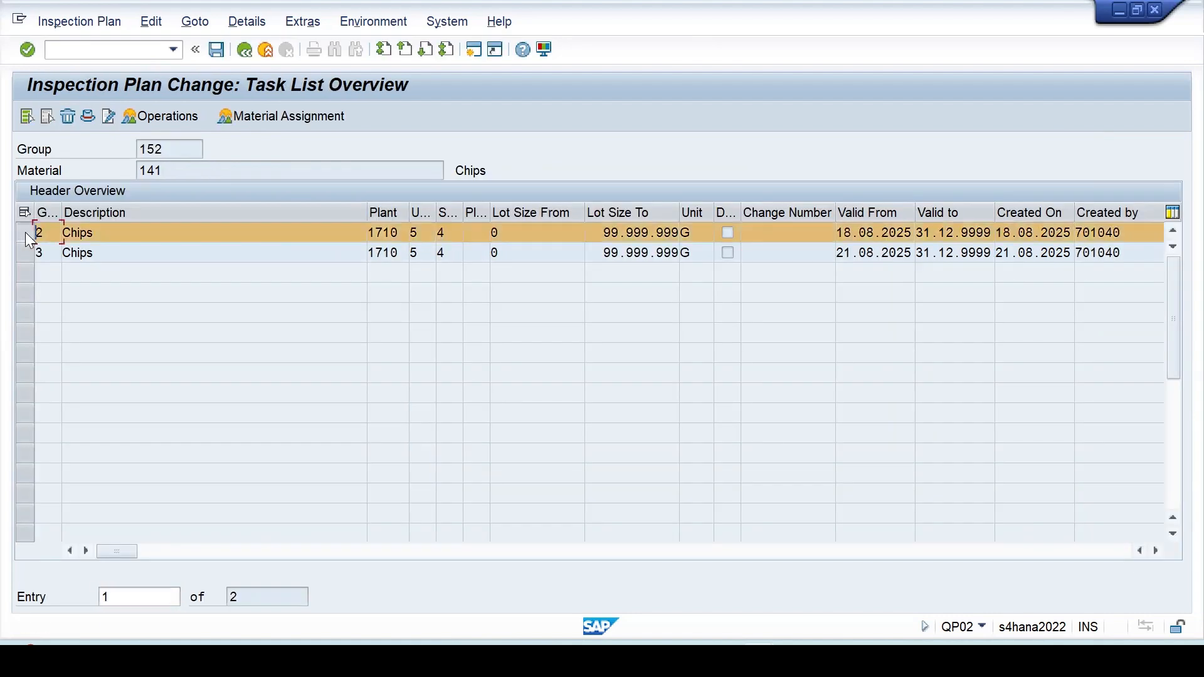
{"action": "left_click", "coordinate": [86, 120]}
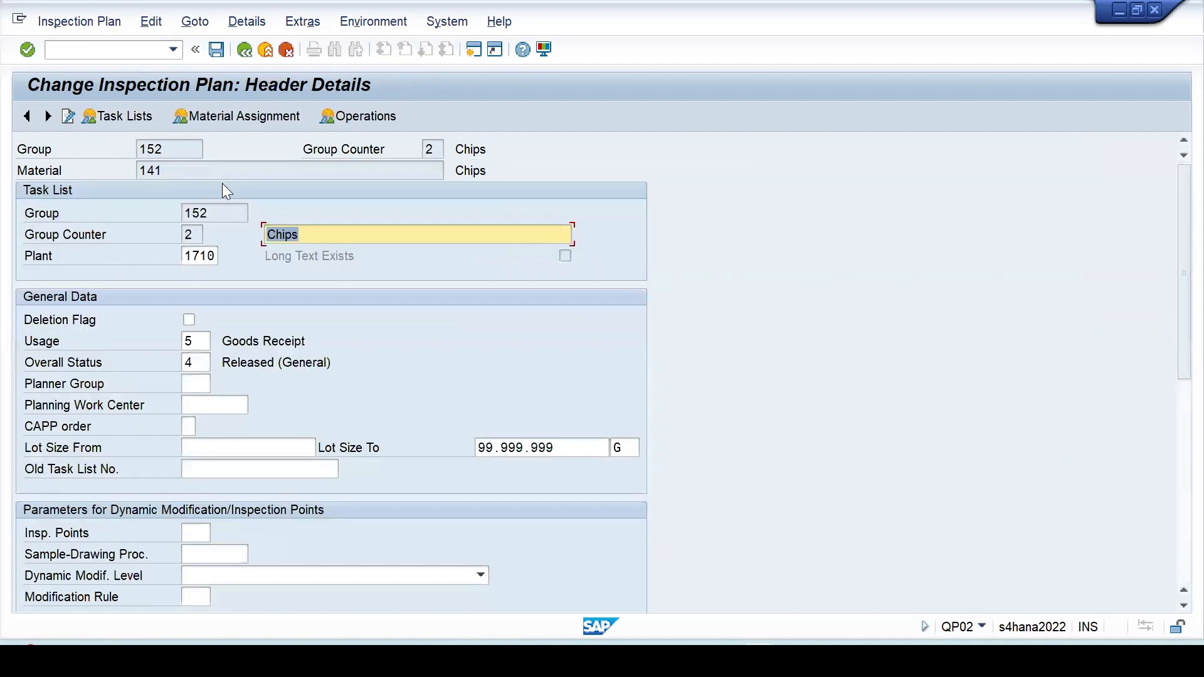
{"action": "left_click", "coordinate": [207, 119]}
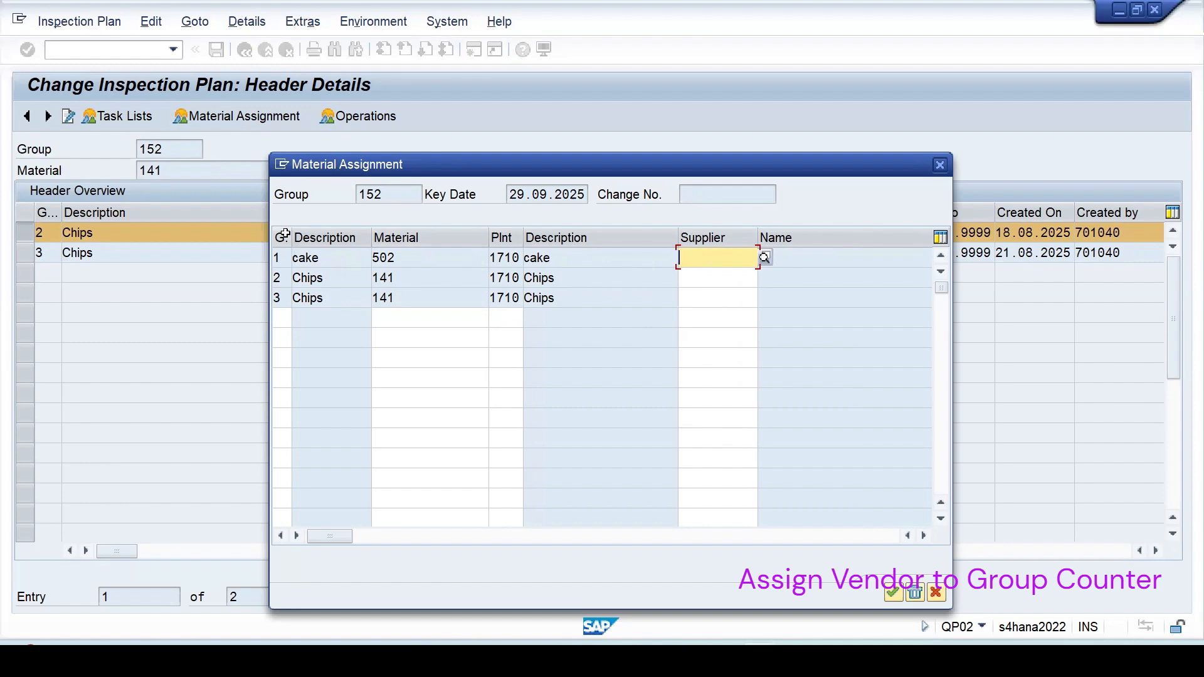
{"action": "left_click_drag", "start_coordinate": [294, 240], "coordinate": [327, 238]}
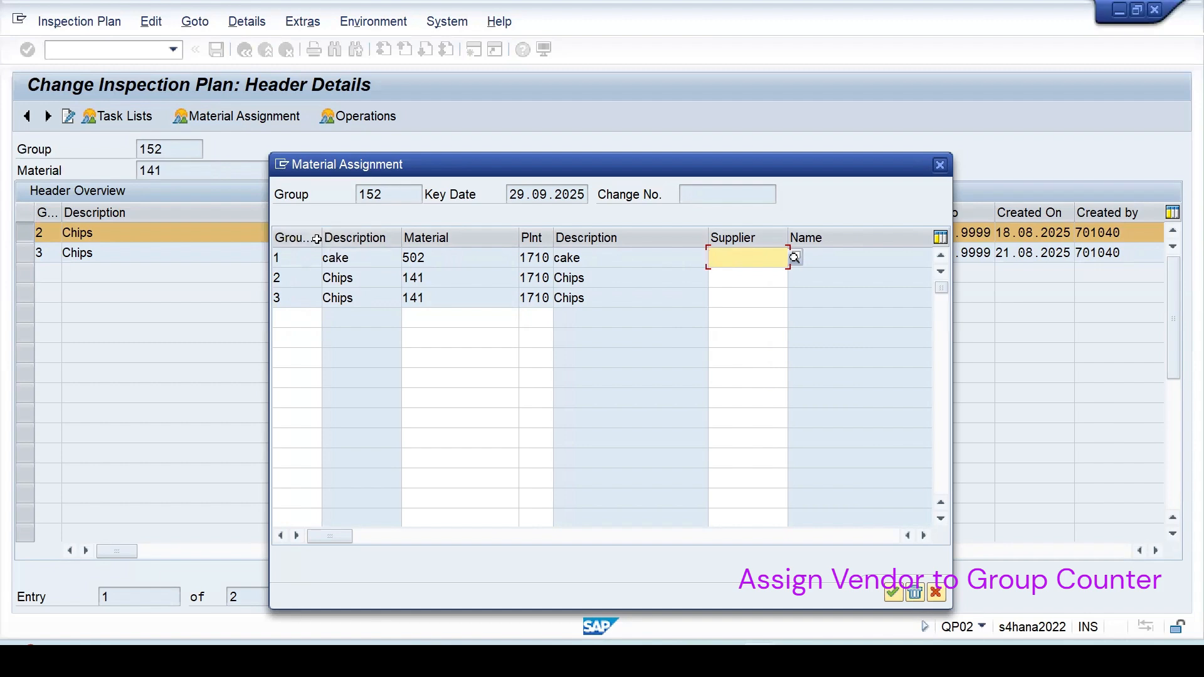
{"action": "left_click_drag", "start_coordinate": [321, 239], "coordinate": [368, 239]}
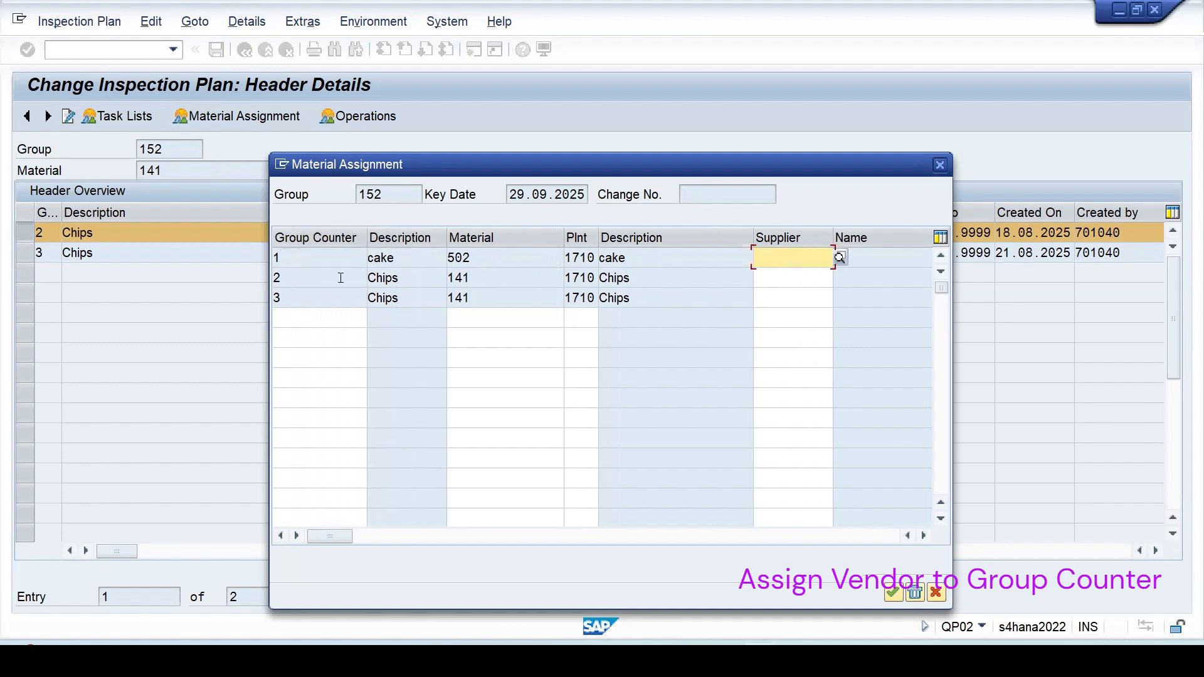
Assign supplier 8601 to group counter 2 of material 141 and confirm the material assignment.
{"action": "left_click", "coordinate": [776, 274]}
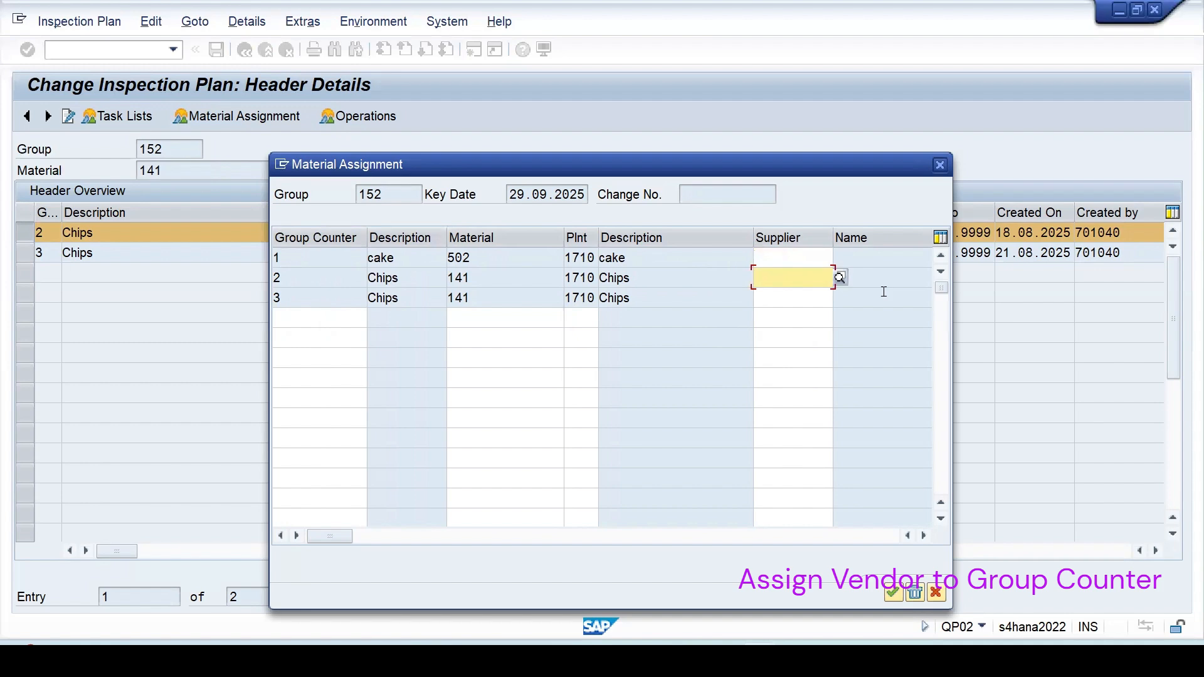
{"action": "type", "text": "8601"}
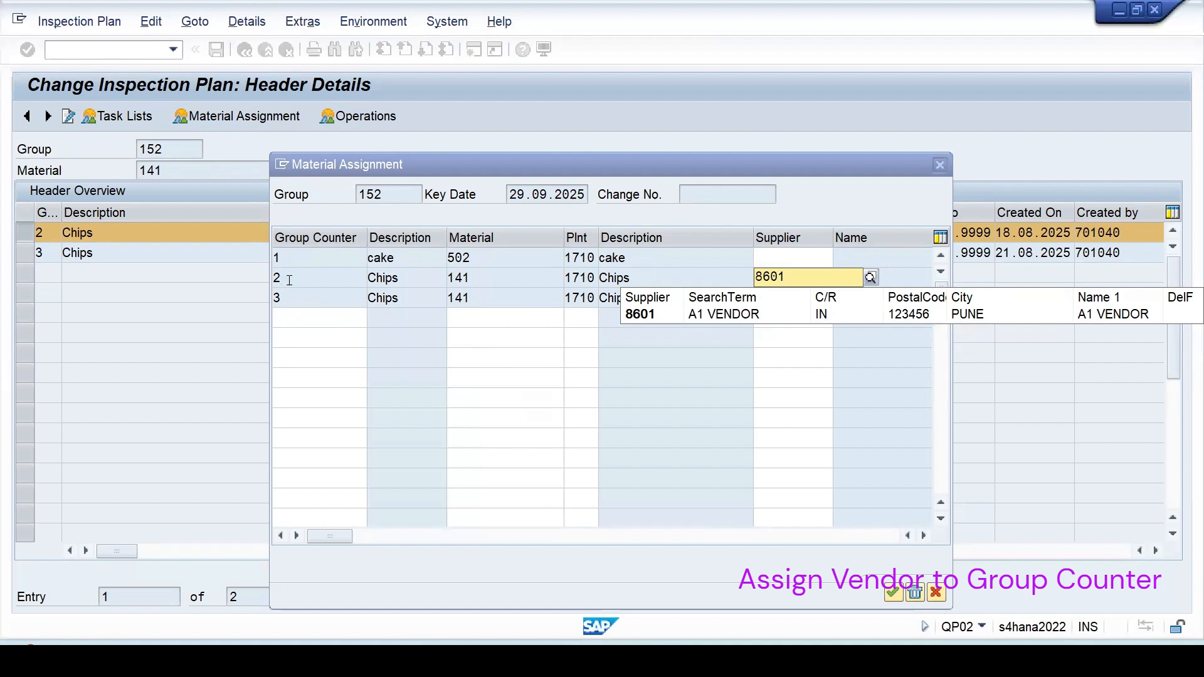
{"action": "left_click", "coordinate": [391, 332]}
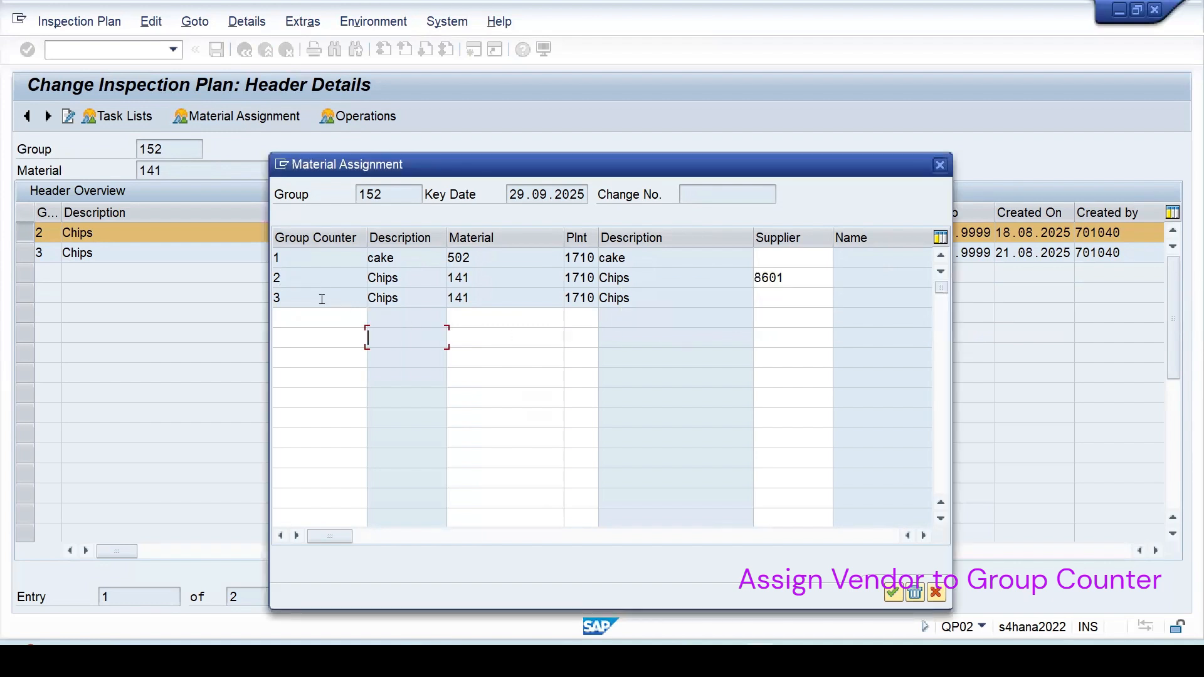
{"action": "left_click_drag", "start_coordinate": [800, 278], "coordinate": [731, 275]}
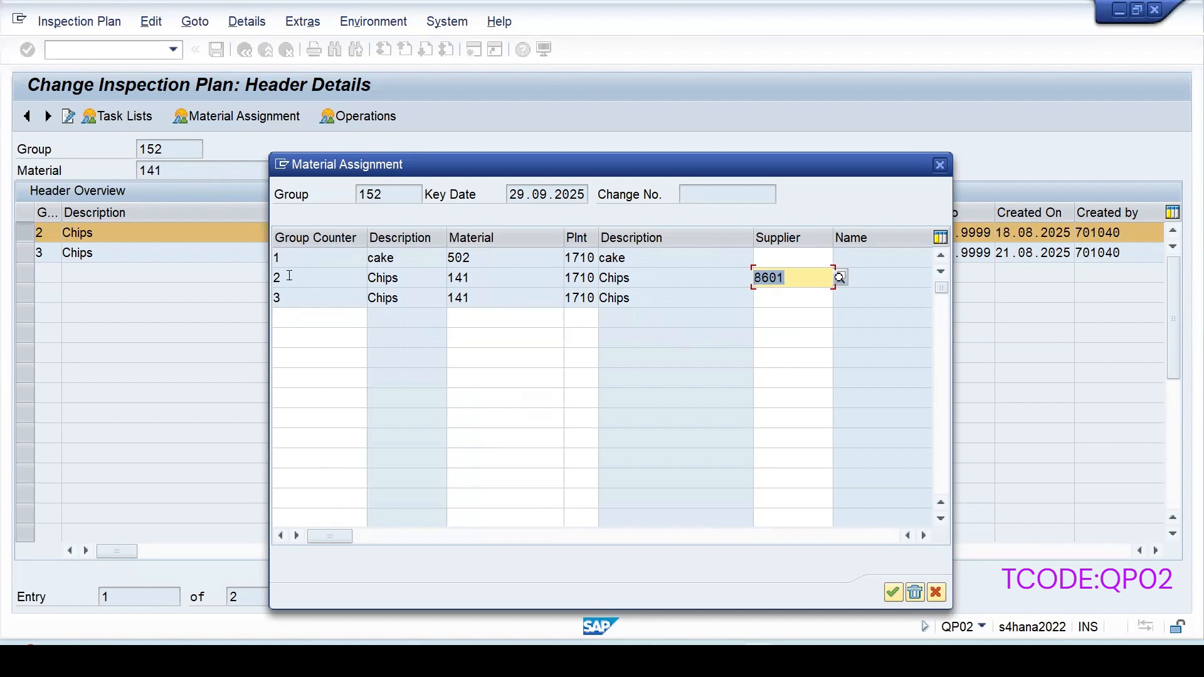
{"action": "left_click_drag", "start_coordinate": [287, 277], "coordinate": [223, 275]}
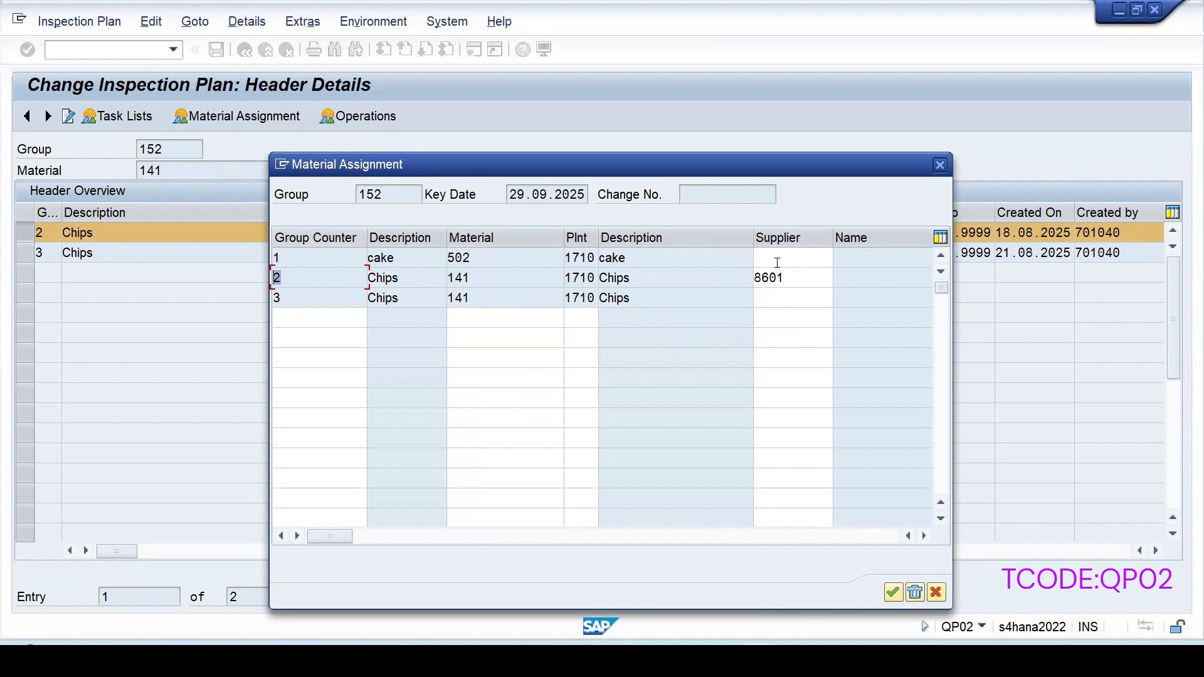
{"action": "left_click", "coordinate": [892, 592]}
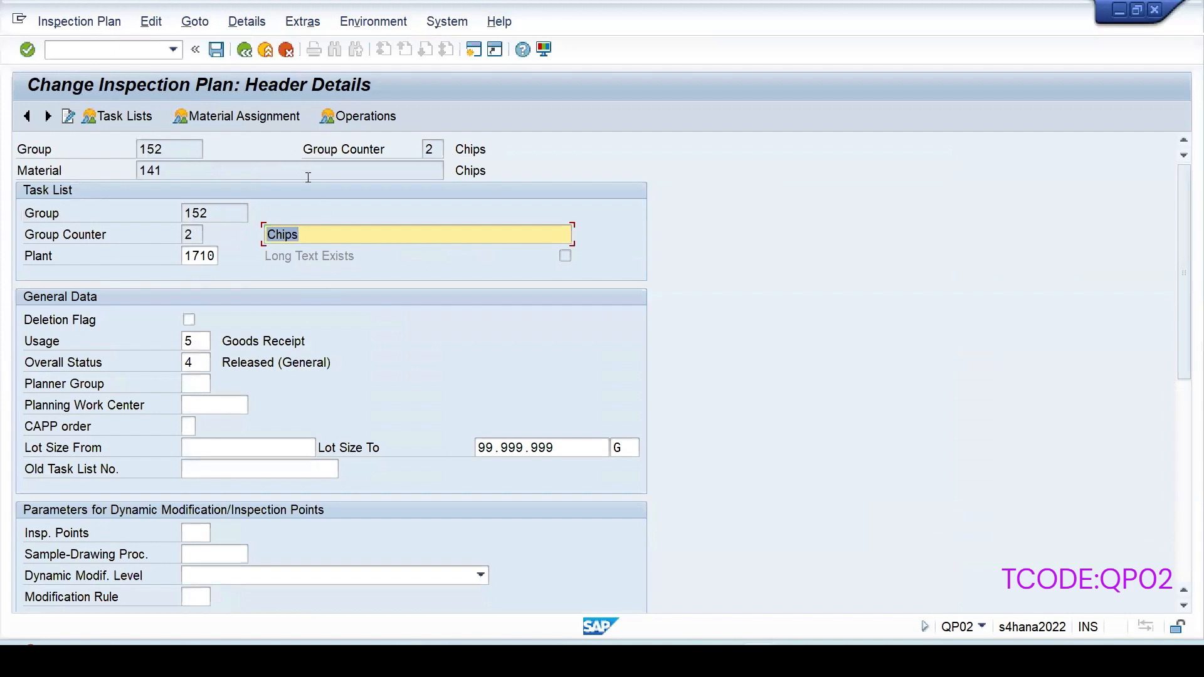
View the inspection characteristics of operation 0010 in group counter 2, and save the inspection plan.
{"action": "left_click", "coordinate": [334, 119]}
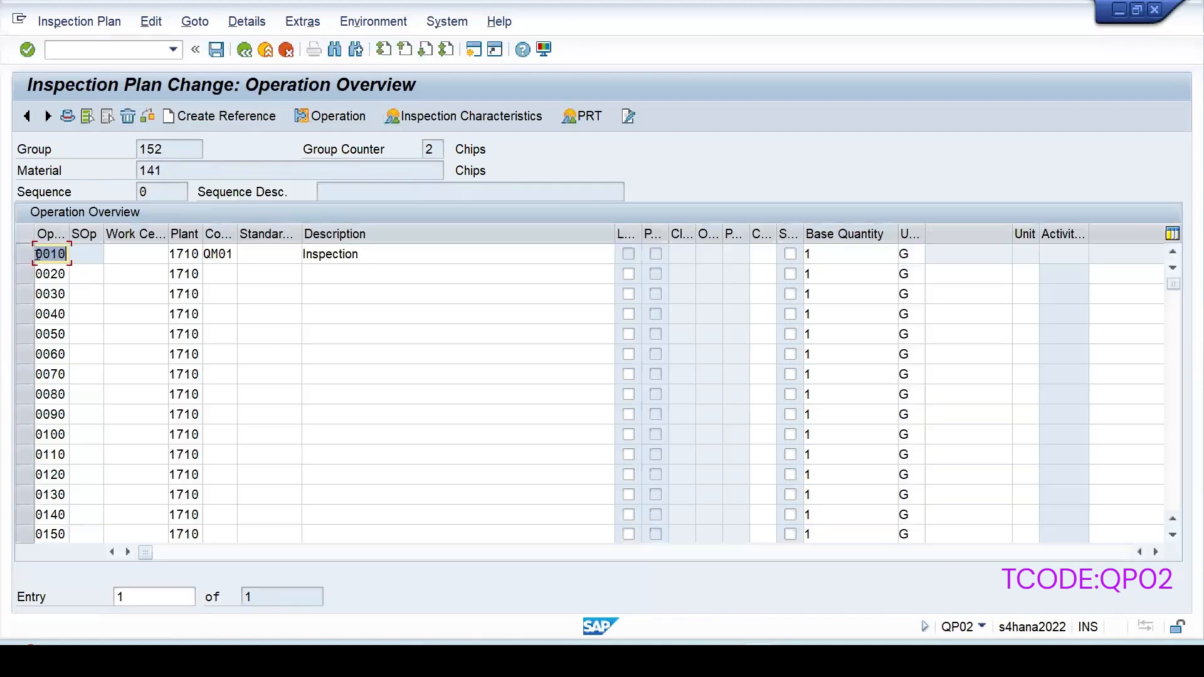
{"action": "left_click", "coordinate": [25, 254]}
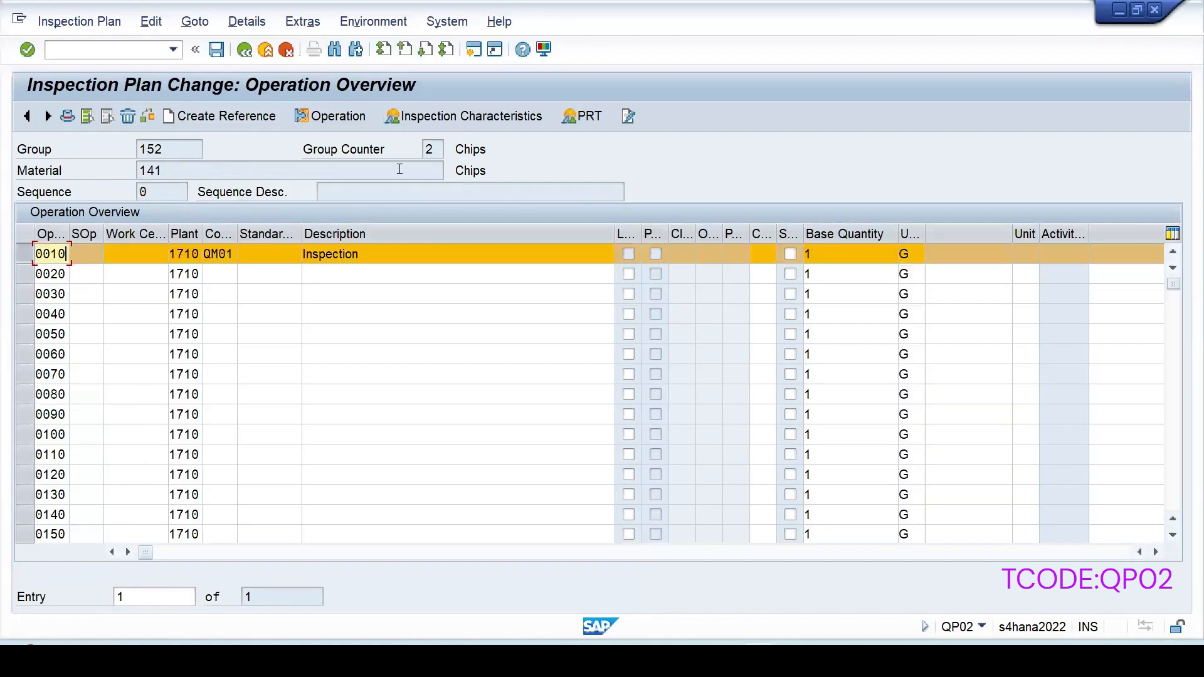
{"action": "left_click", "coordinate": [464, 119]}
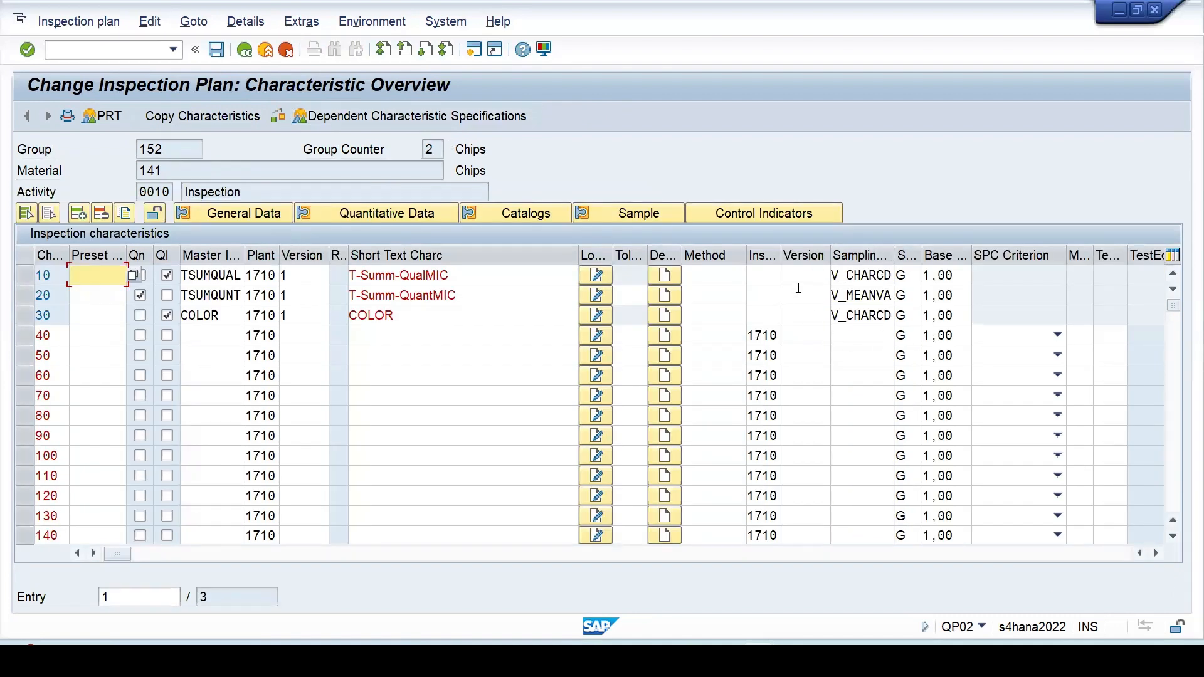
{"action": "left_click", "coordinate": [216, 49]}
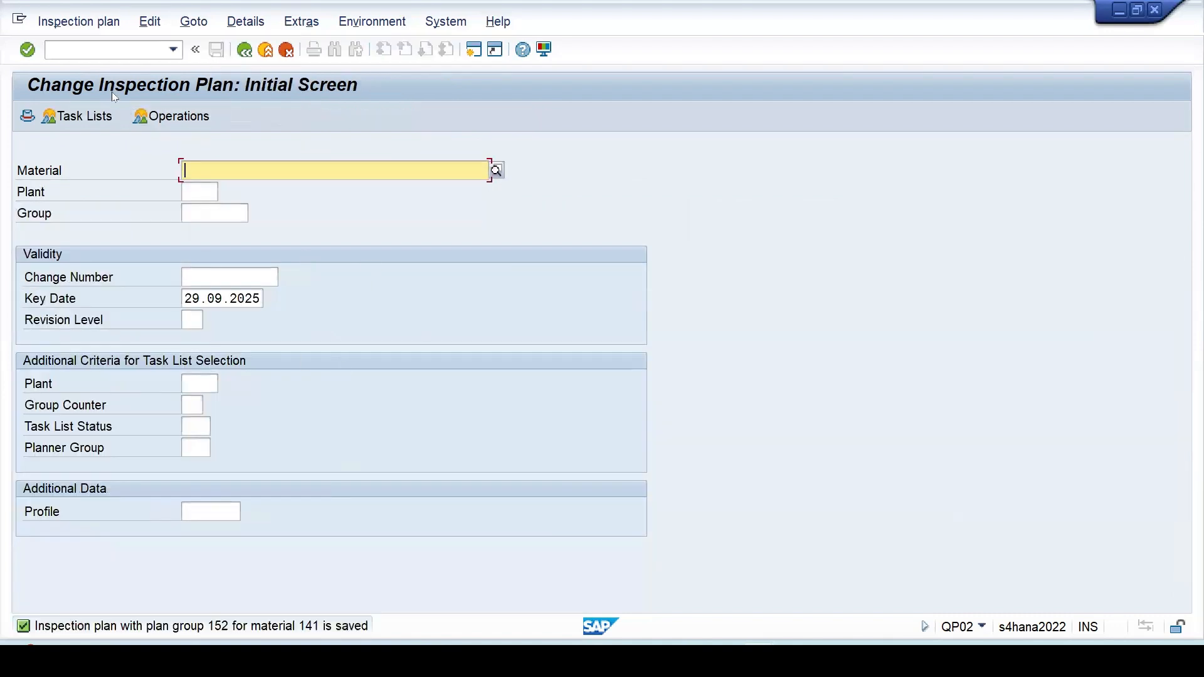
Start a purchase order with transaction ME21N for supplier 8601, using purchasing organization 1710, purchasing group 001 and company code 1710.
{"action": "left_click", "coordinate": [77, 55]}
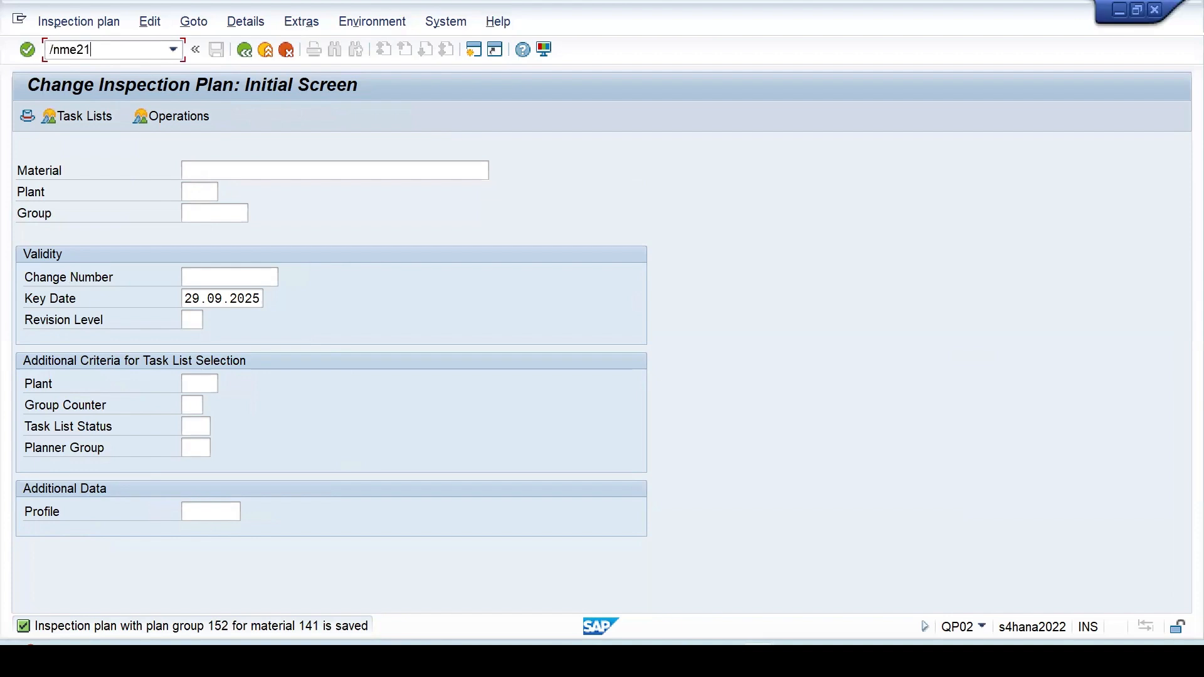
{"action": "type", "text": "/nme21n"}
{"action": "key", "text": "Return"}
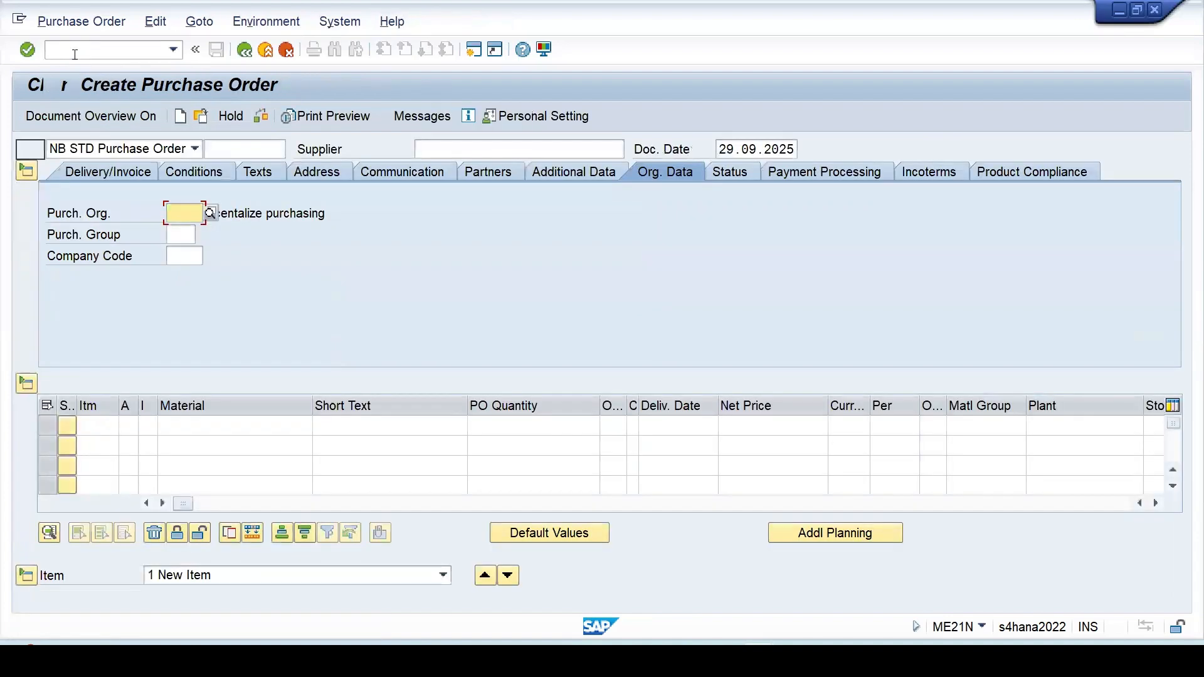
{"action": "left_click", "coordinate": [452, 150]}
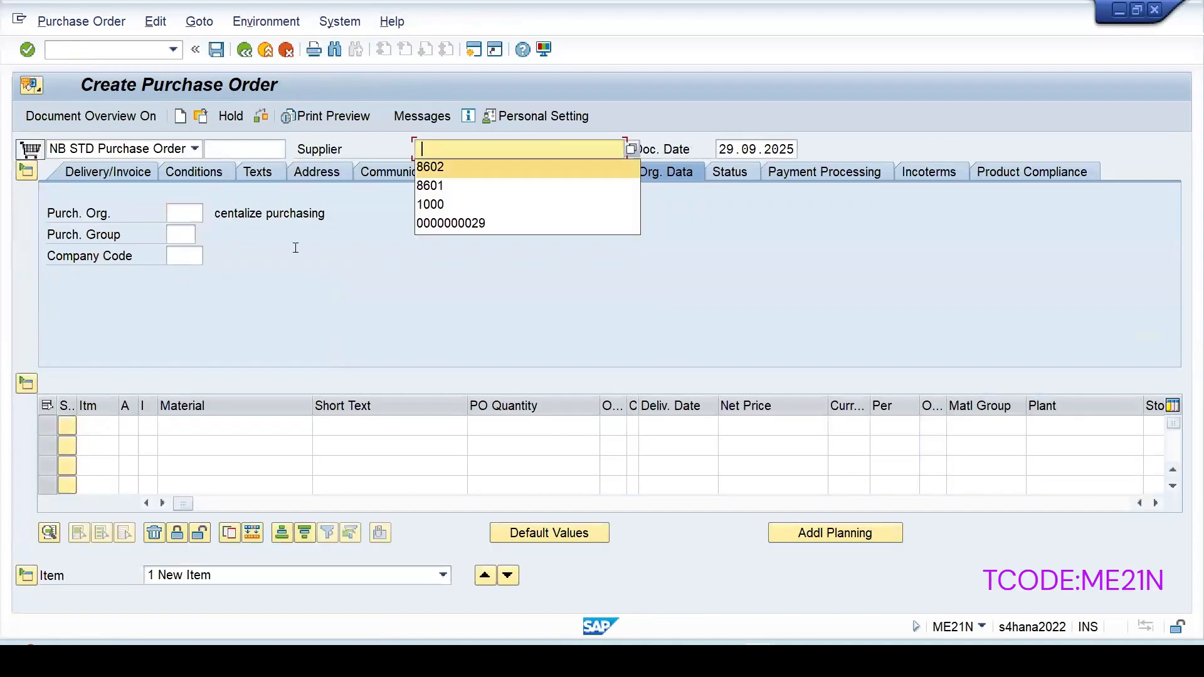
{"action": "left_click", "coordinate": [450, 187]}
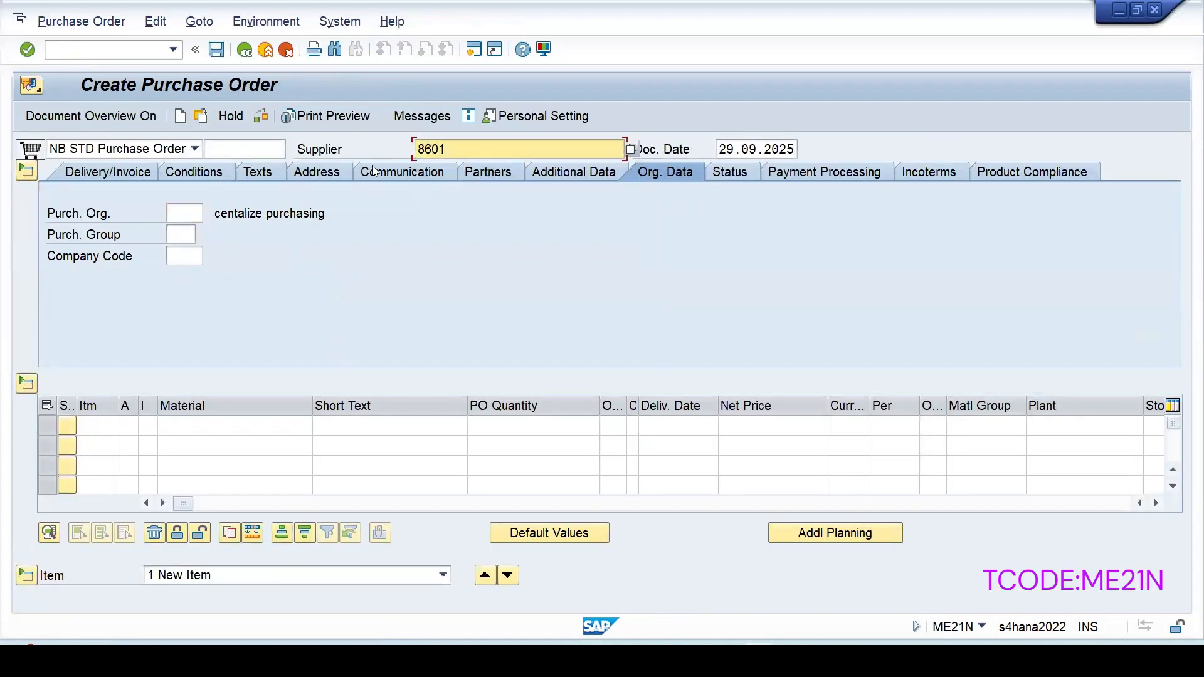
{"action": "left_click", "coordinate": [183, 213]}
{"action": "left_click", "coordinate": [184, 232]}
{"action": "left_click", "coordinate": [180, 234]}
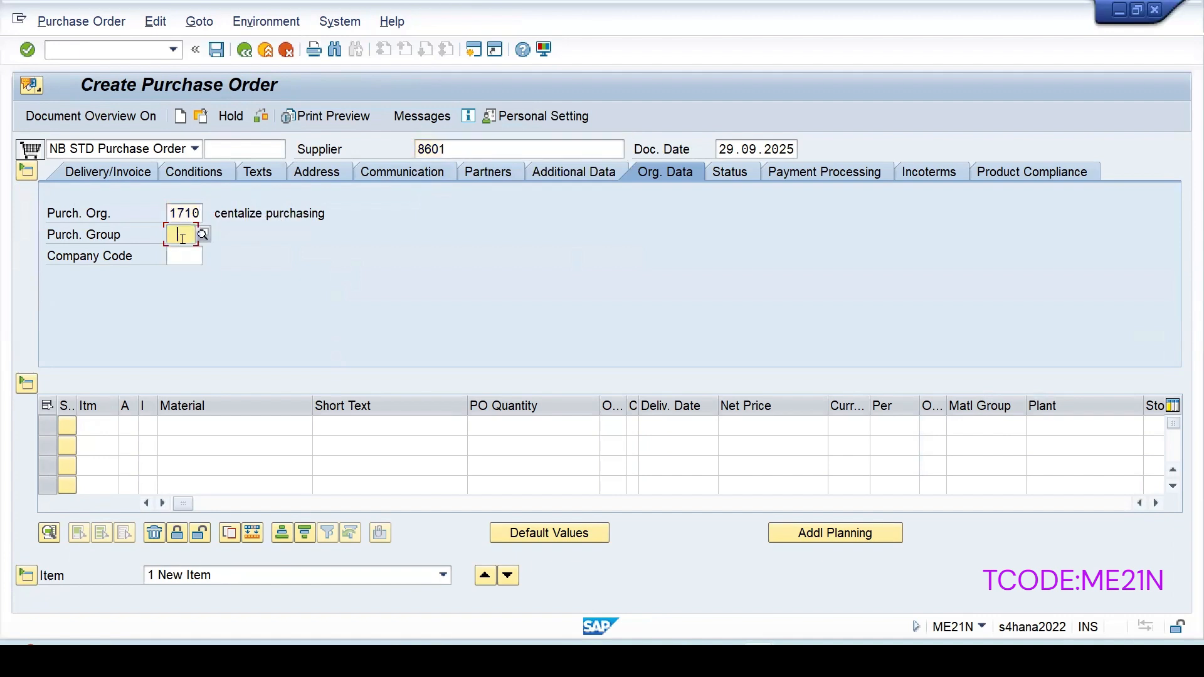
{"action": "left_click", "coordinate": [182, 250]}
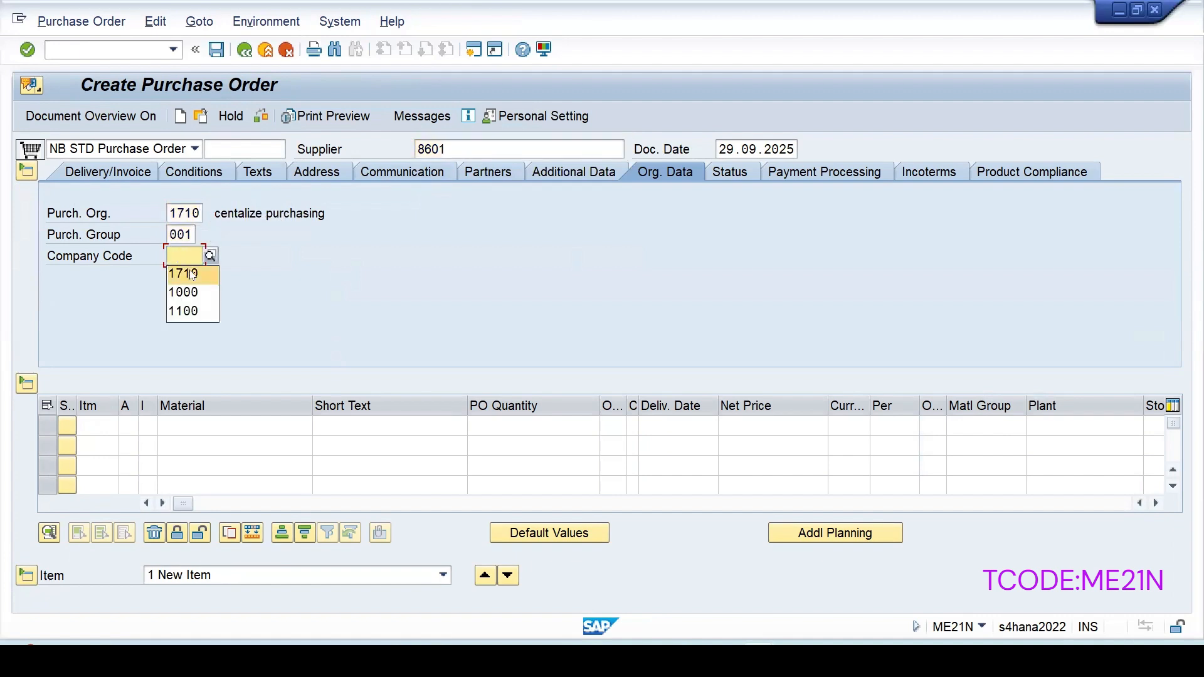
{"action": "left_click", "coordinate": [188, 274]}
Add an item for material 141 with quantity 5, plant 1710 and its storage location, and validate the entries.
{"action": "left_click", "coordinate": [189, 426]}
{"action": "left_click", "coordinate": [196, 449]}
{"action": "left_click", "coordinate": [524, 426]}
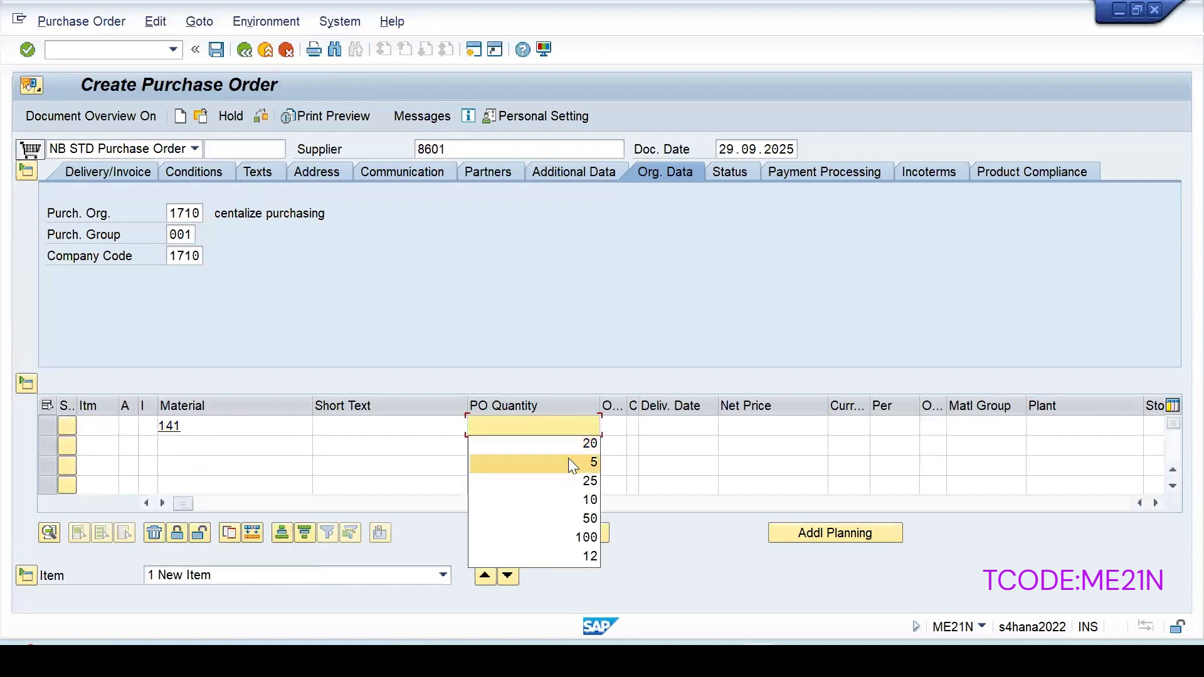
{"action": "left_click", "coordinate": [570, 462]}
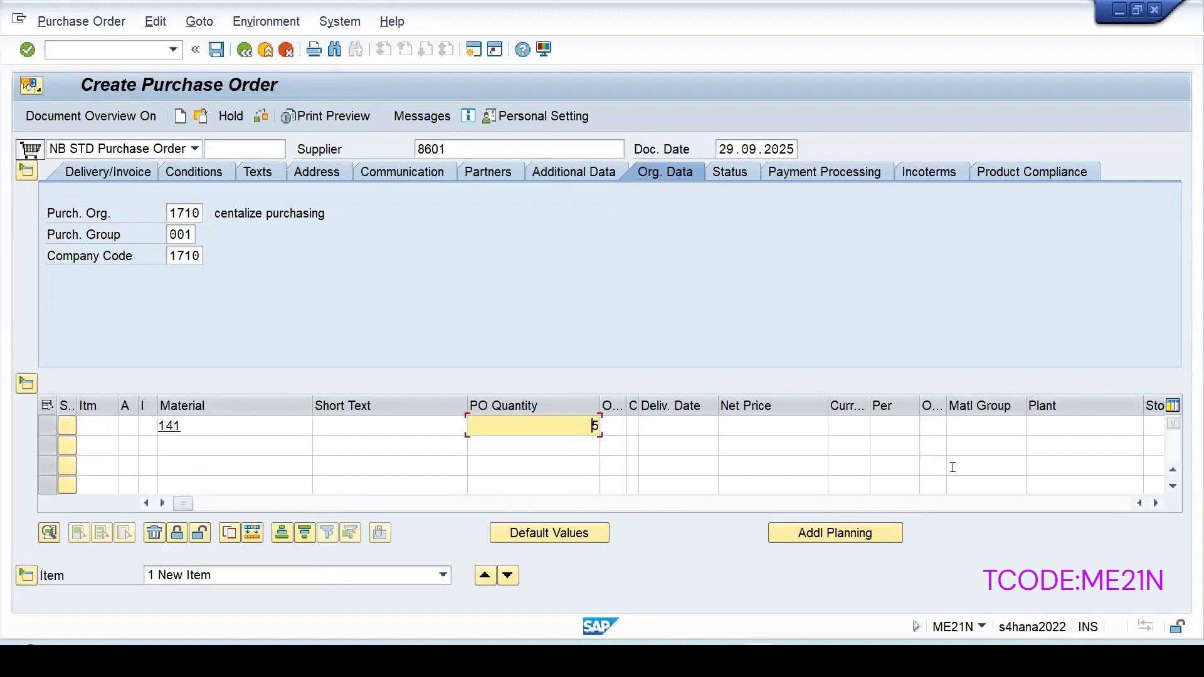
{"action": "left_click", "coordinate": [1085, 432]}
{"action": "left_click", "coordinate": [1103, 440]}
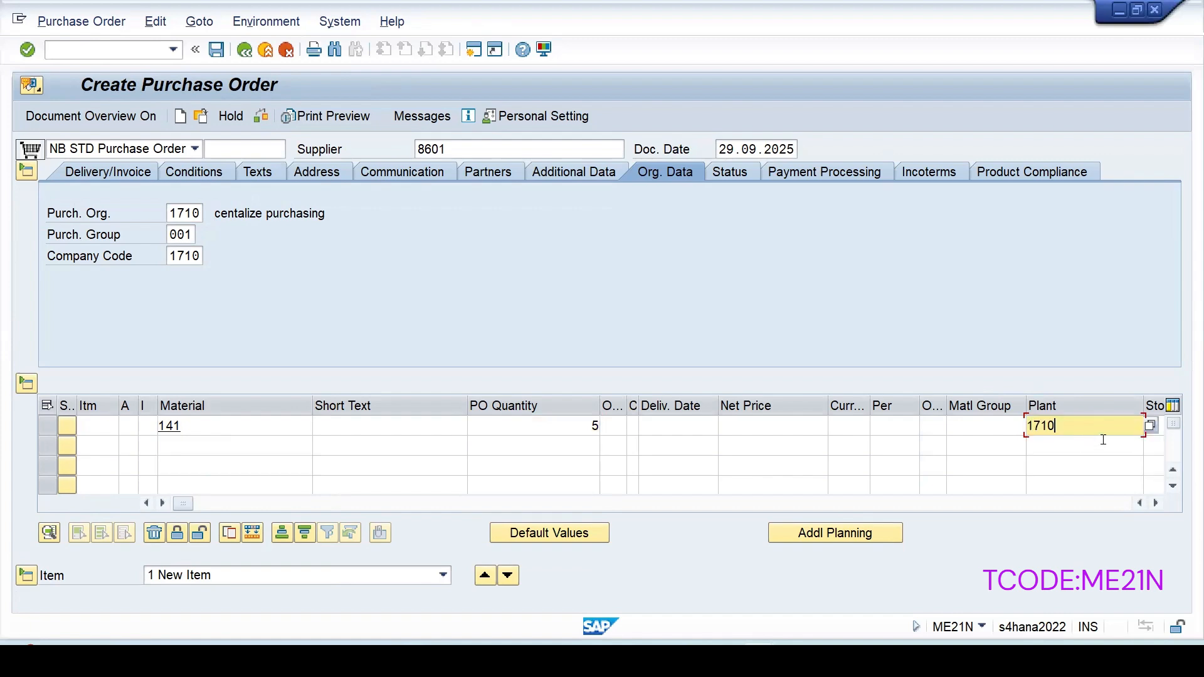
{"action": "left_click", "coordinate": [1160, 425]}
{"action": "left_click", "coordinate": [1154, 442]}
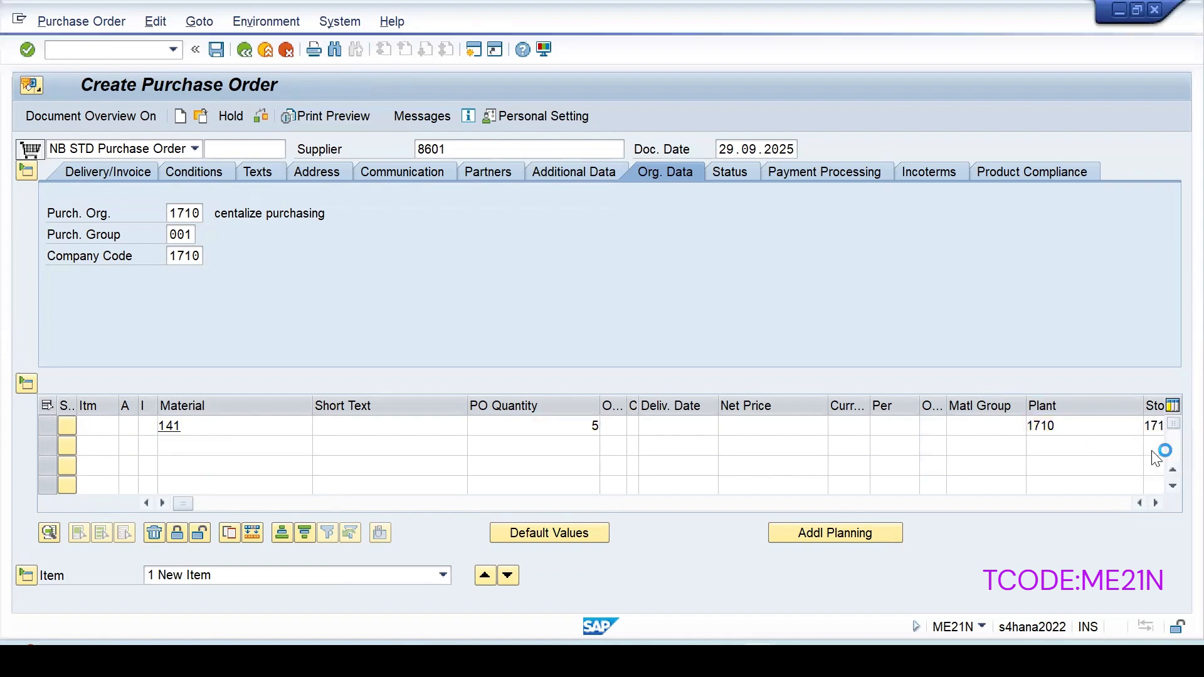
{"action": "key", "text": "Return"}
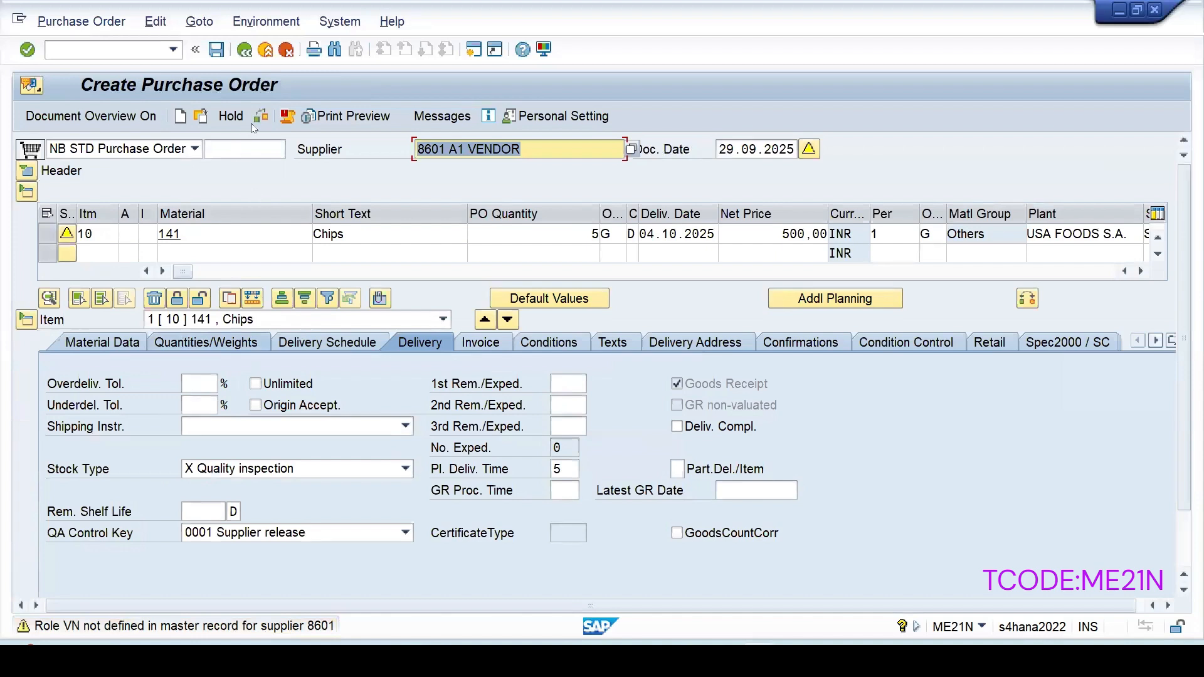
Save the purchase order for supplier 8601 and copy the newly created order number.
{"action": "left_click", "coordinate": [214, 50]}
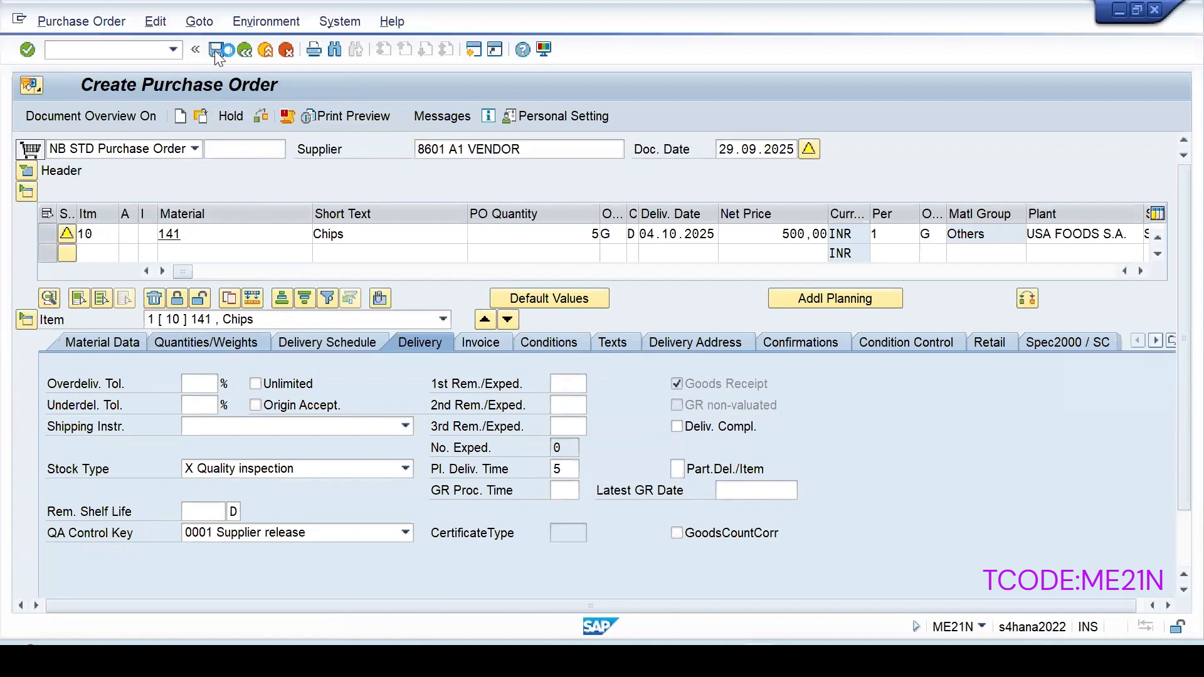
{"action": "left_click", "coordinate": [304, 365]}
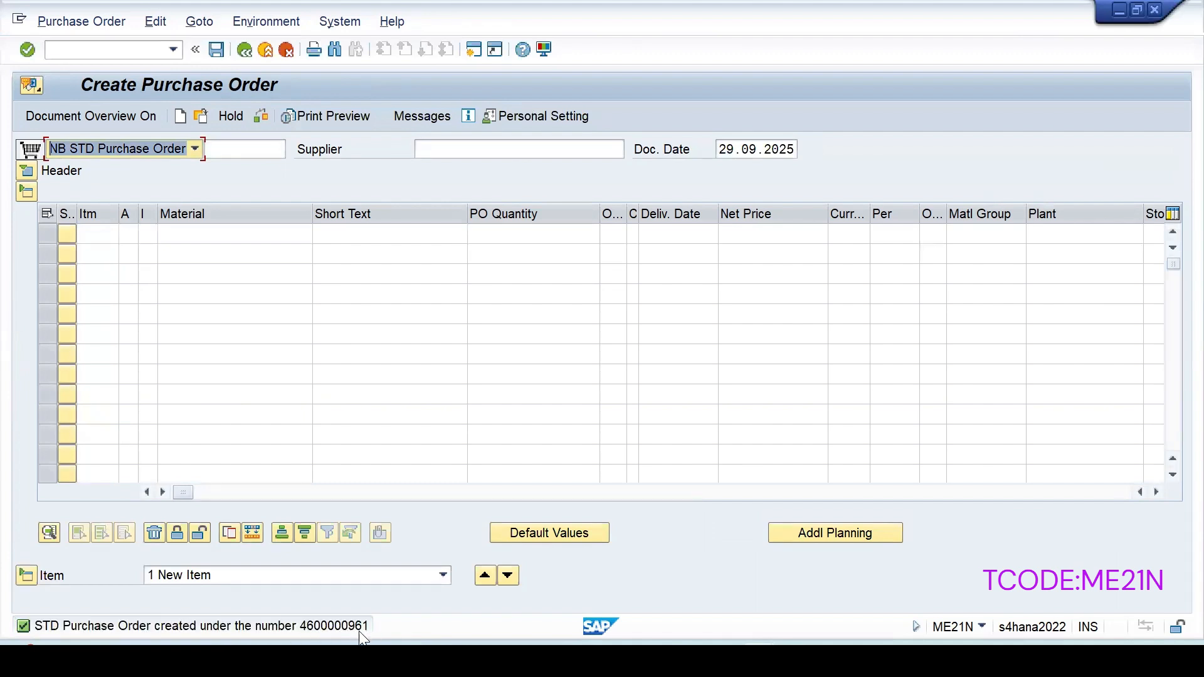
{"action": "double_click", "coordinate": [329, 627]}
{"action": "double_click", "coordinate": [435, 126]}
{"action": "key", "text": "ctrl+c"}
{"action": "left_click", "coordinate": [649, 71]}
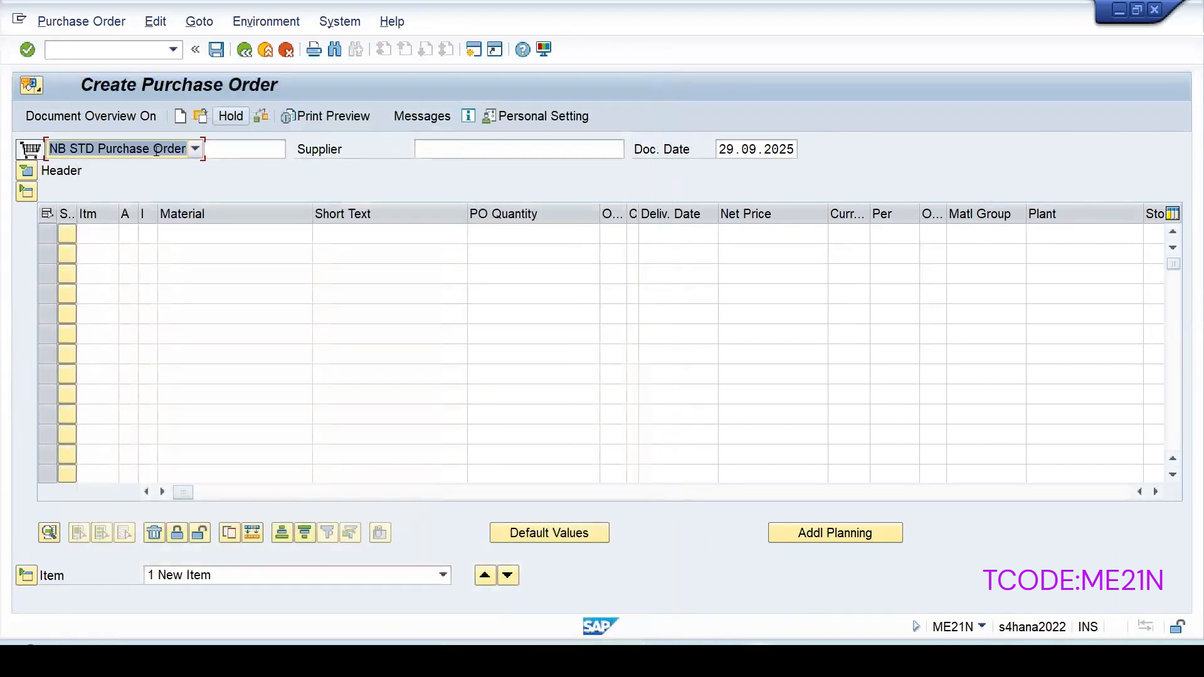
Fill in the next purchase order's header with supplier 8602, purchasing organization 1710, purchasing group 001 and company code 1710.
{"action": "left_click", "coordinate": [457, 152]}
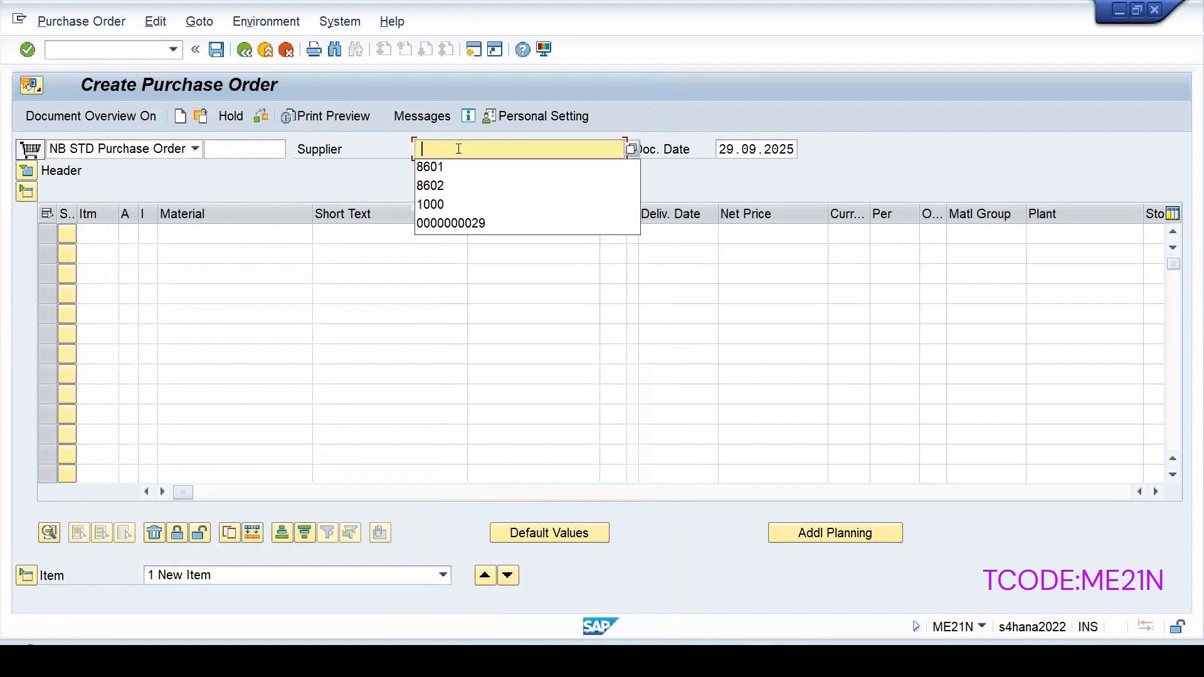
{"action": "left_click", "coordinate": [447, 184]}
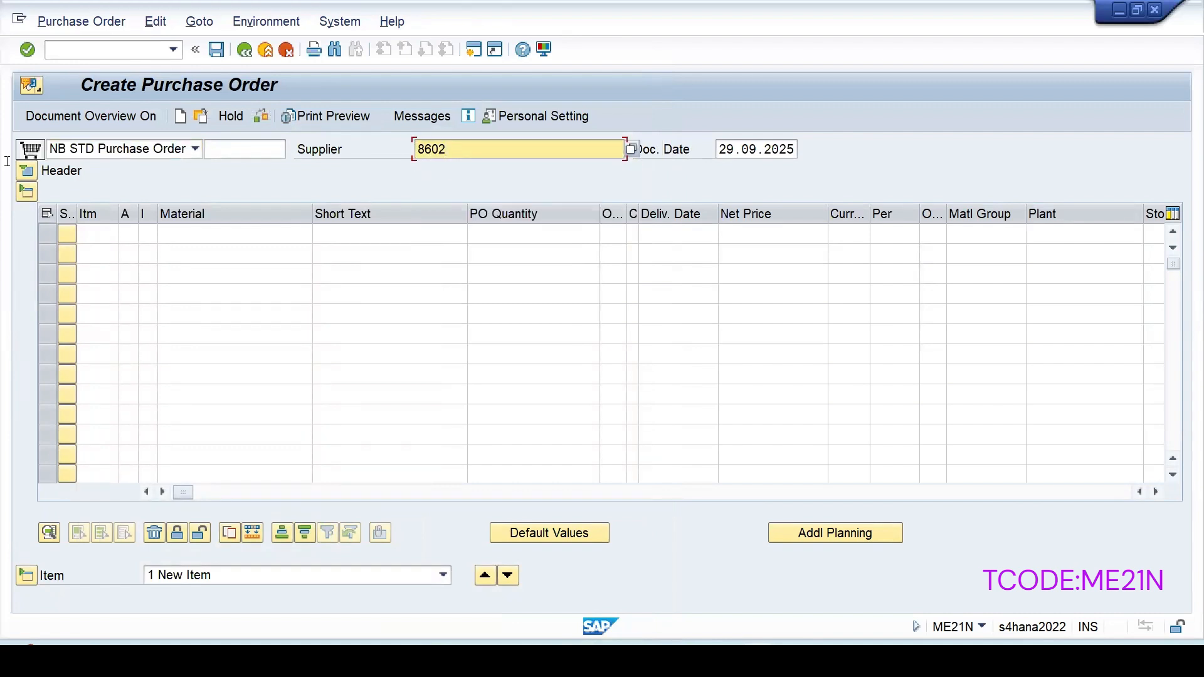
{"action": "left_click", "coordinate": [26, 171]}
{"action": "left_click", "coordinate": [177, 216]}
{"action": "left_click", "coordinate": [178, 230]}
{"action": "left_click", "coordinate": [180, 234]}
{"action": "left_click", "coordinate": [183, 254]}
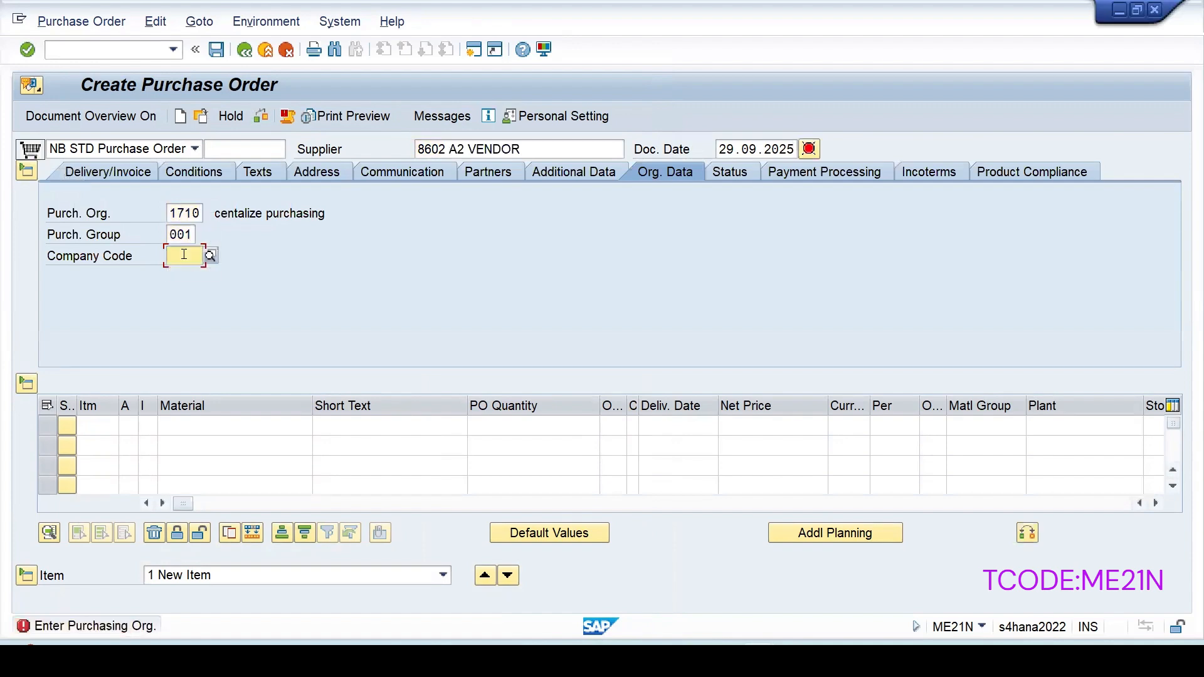
{"action": "left_click", "coordinate": [182, 272]}
Add material 141 with quantity 5, plant 1710 and its storage location to supplier 8602's purchase order and save the order.
{"action": "left_click", "coordinate": [178, 428]}
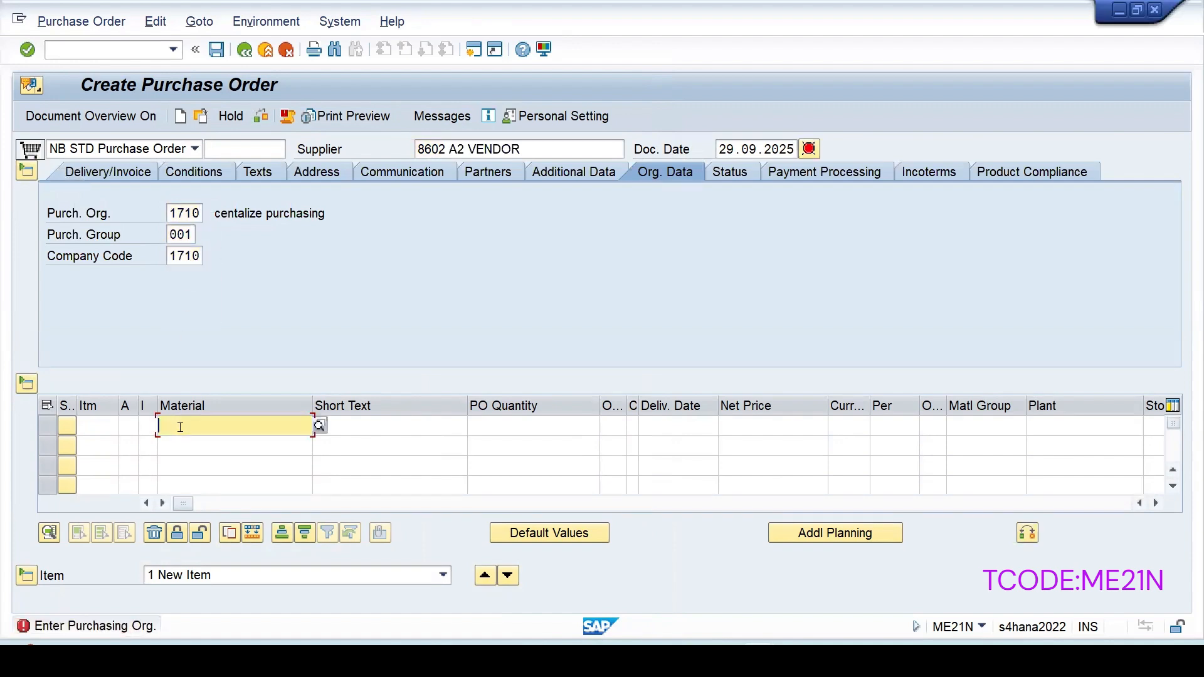
{"action": "left_click", "coordinate": [183, 446]}
{"action": "left_click", "coordinate": [521, 425]}
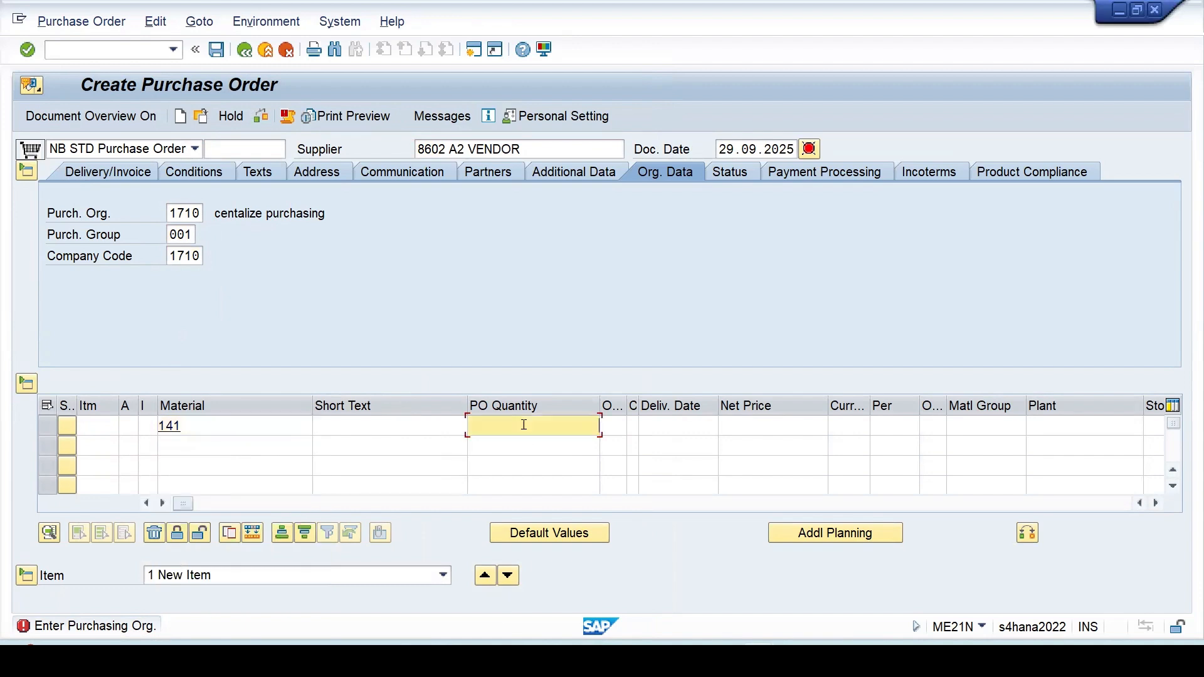
{"action": "left_click", "coordinate": [576, 439]}
{"action": "left_click", "coordinate": [1053, 429]}
{"action": "left_click", "coordinate": [1055, 442]}
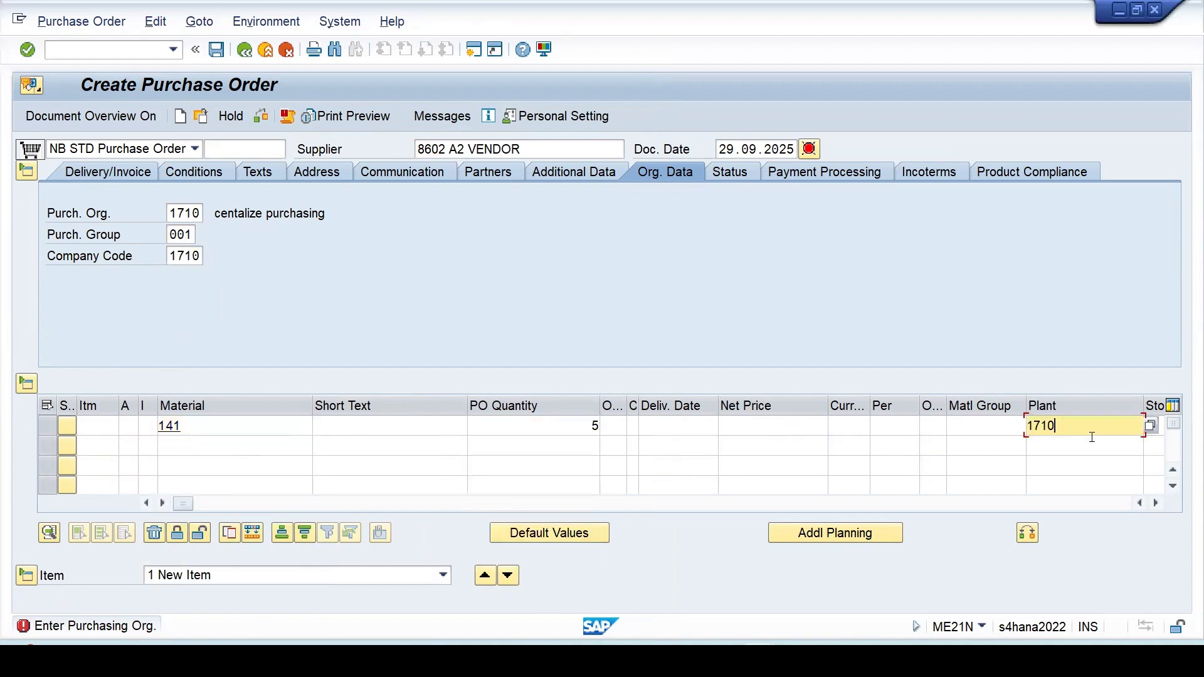
{"action": "left_click", "coordinate": [1159, 421]}
{"action": "left_click", "coordinate": [1157, 439]}
{"action": "key", "text": "Return"}
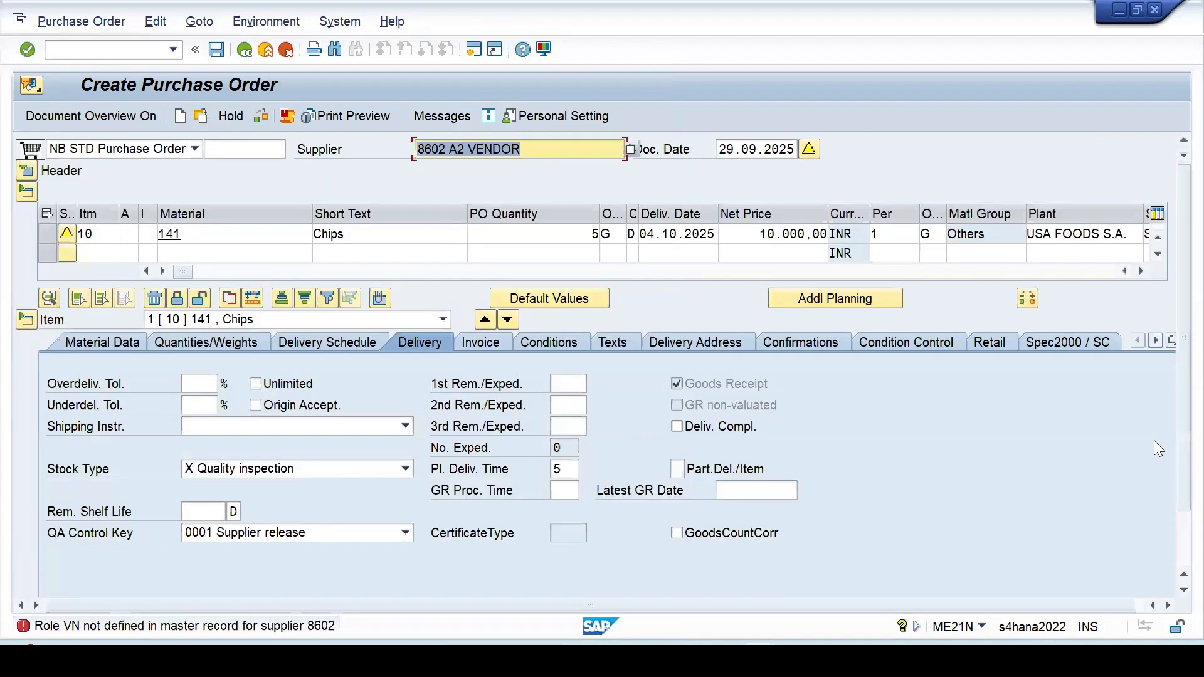
{"action": "left_click", "coordinate": [216, 49]}
{"action": "left_click", "coordinate": [307, 382]}
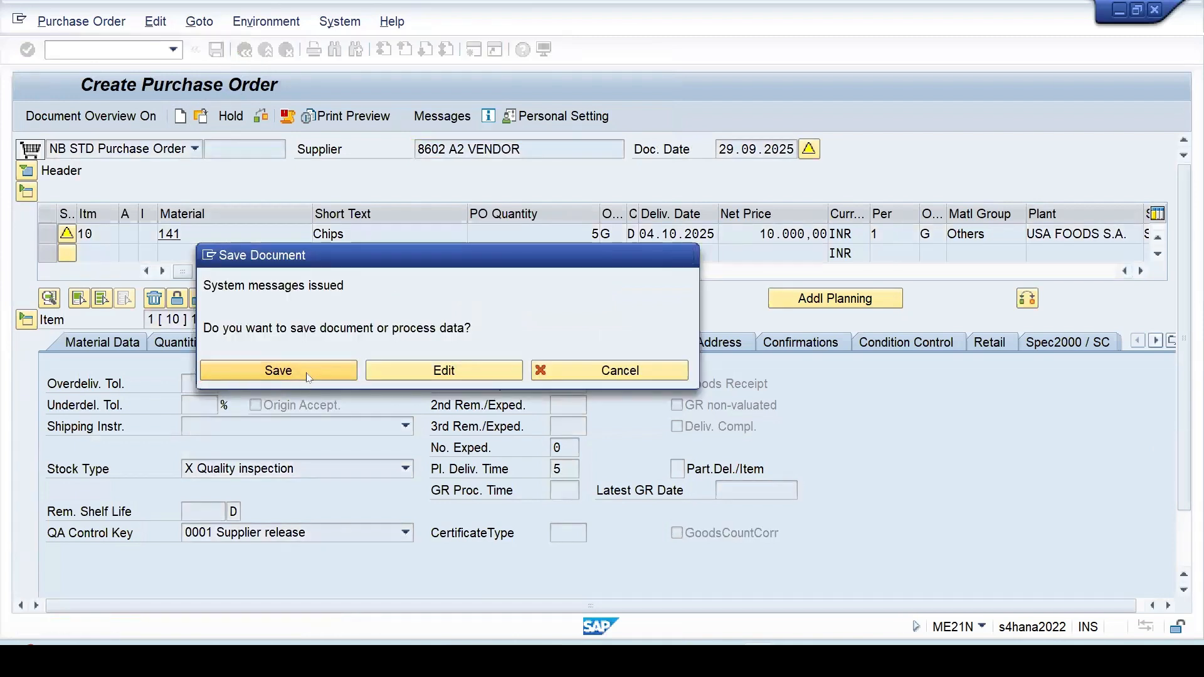
Start a goods receipt with transaction MIGO and load supplier 8601's purchase order using the copied order number.
{"action": "left_click", "coordinate": [109, 52]}
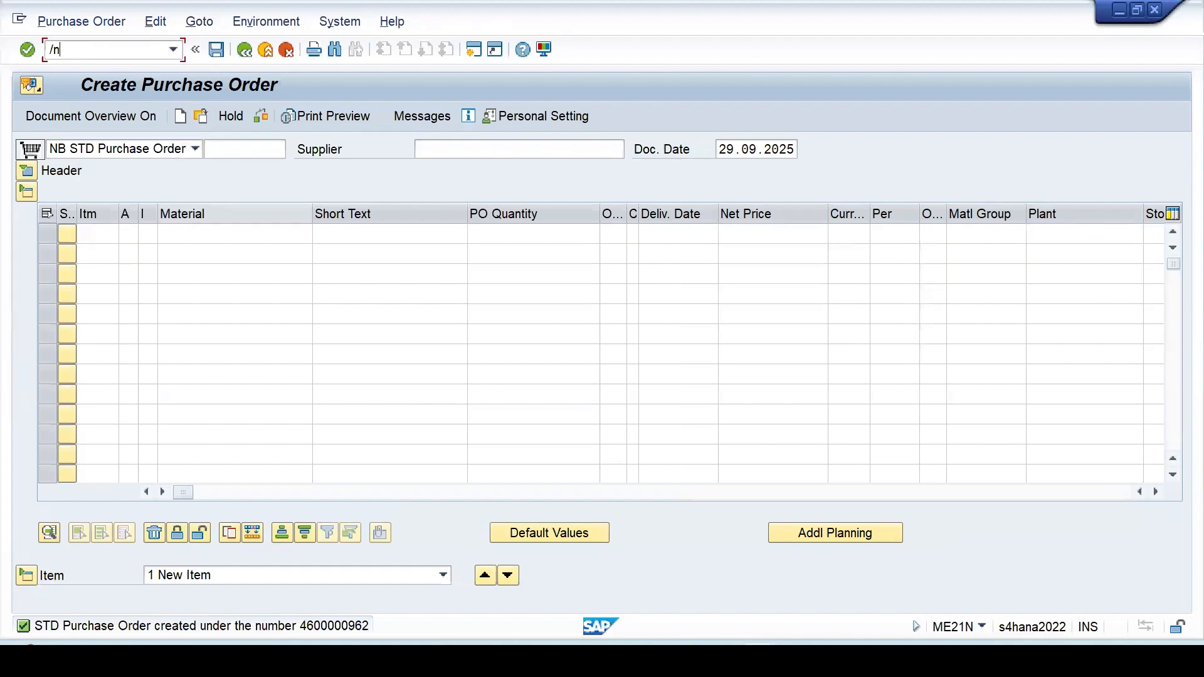
{"action": "type", "text": "/nmigo"}
{"action": "key", "text": "Return"}
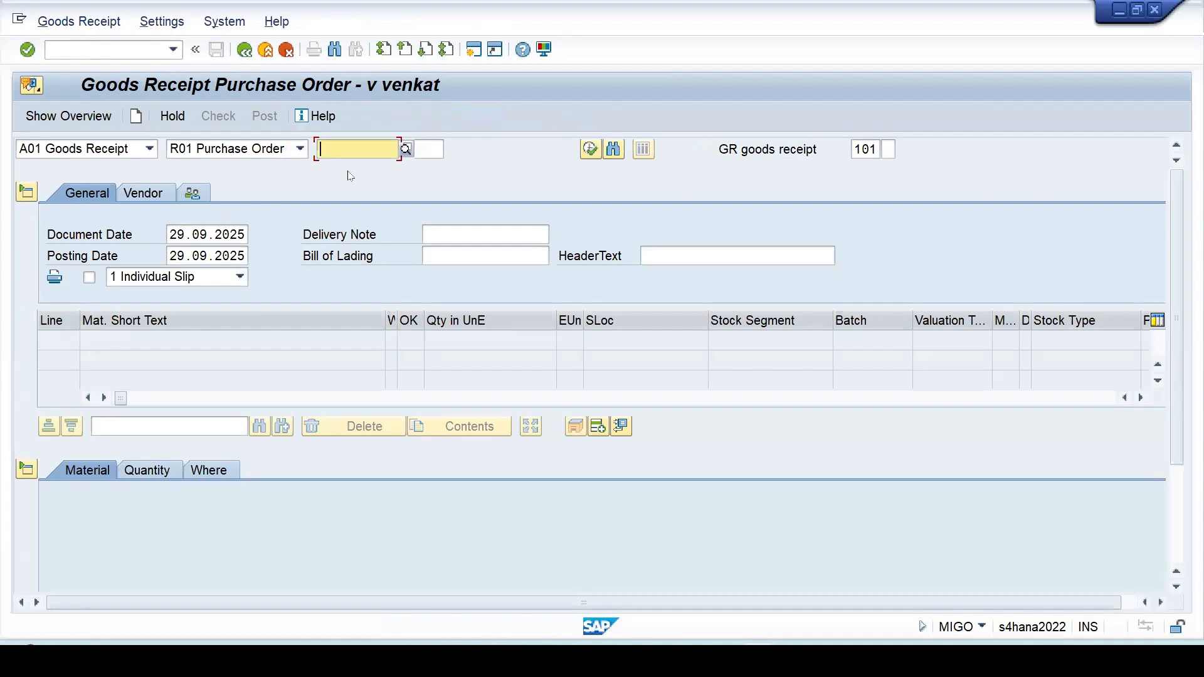
{"action": "key", "text": "ctrl+v"}
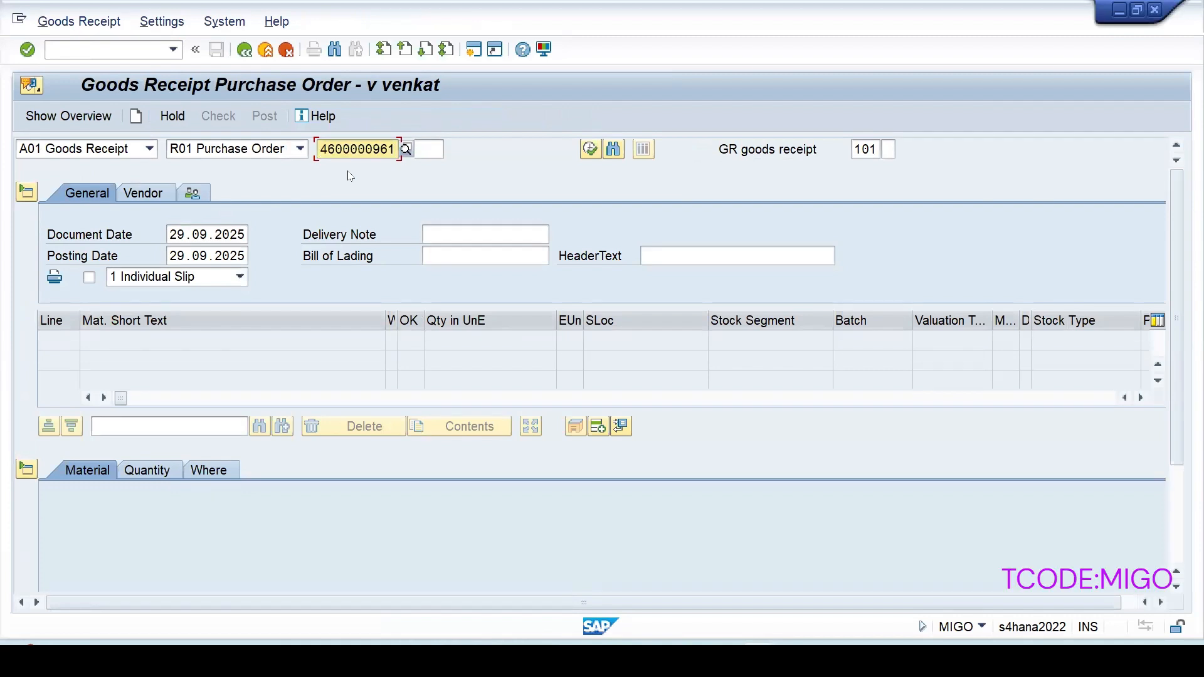
{"action": "key", "text": "Return"}
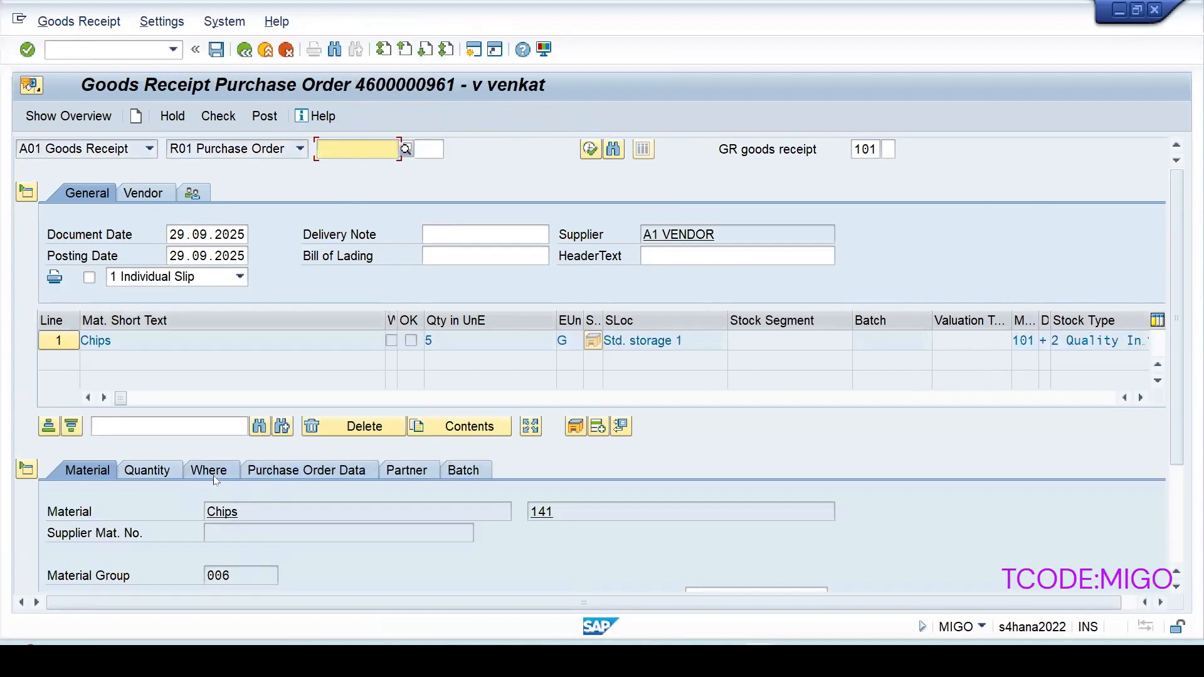
Mark the Chips item of supplier 8601's order as OK, check the goods receipt and post it.
{"action": "scroll", "coordinate": [215, 480], "scroll_direction": "down", "scroll_amount": 3}
{"action": "left_click", "coordinate": [113, 580]}
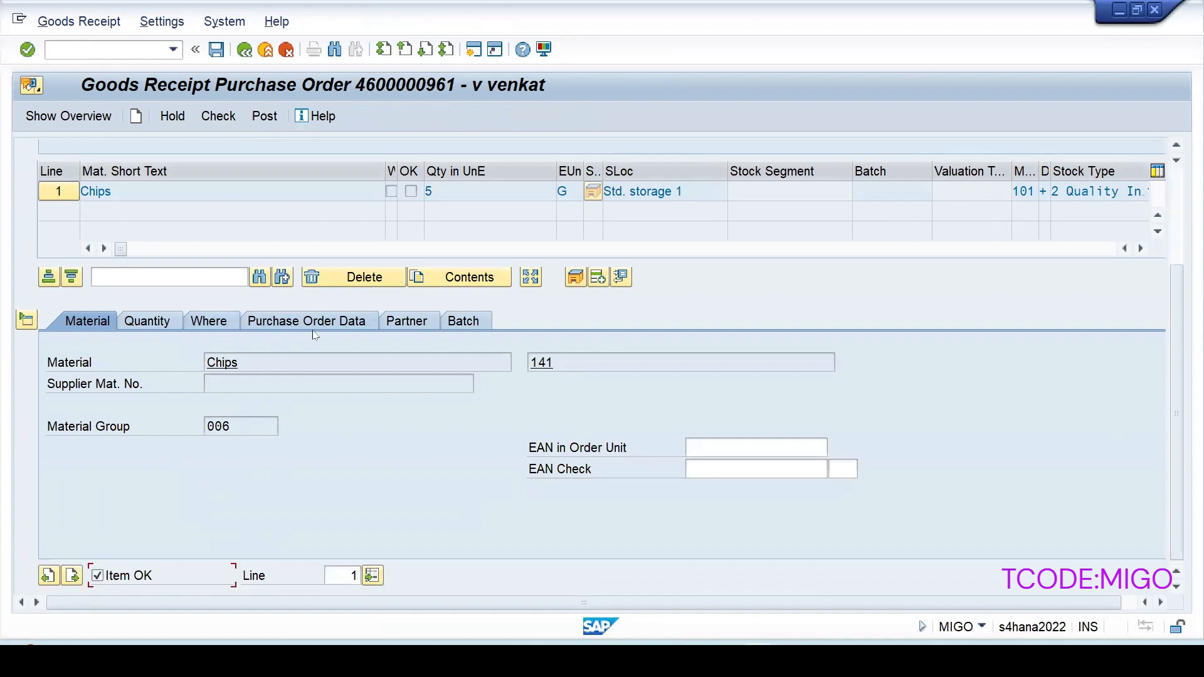
{"action": "left_click", "coordinate": [208, 320]}
{"action": "left_click", "coordinate": [215, 117]}
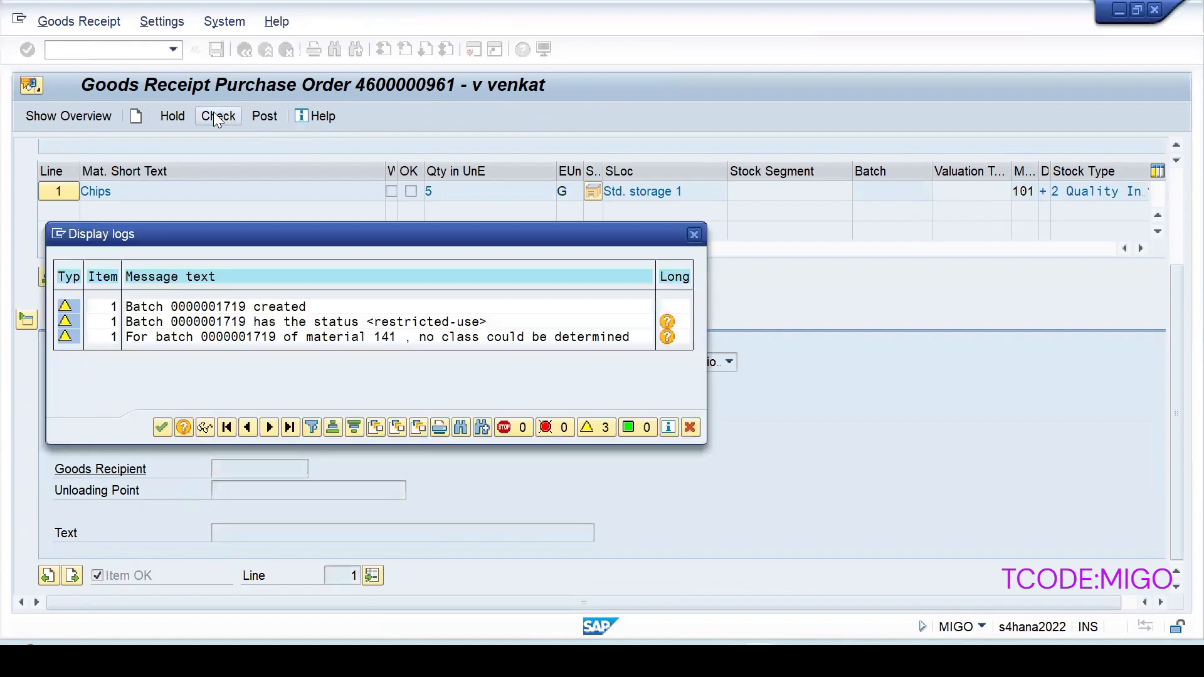
{"action": "left_click", "coordinate": [161, 428]}
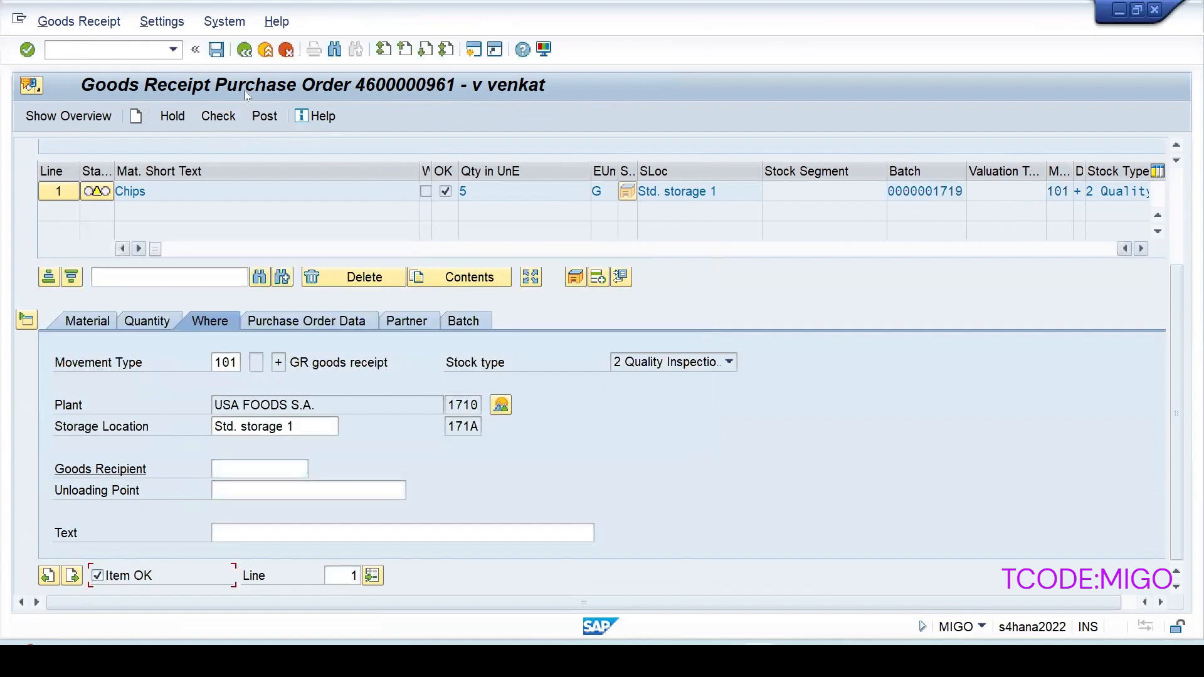
{"action": "left_click", "coordinate": [264, 119]}
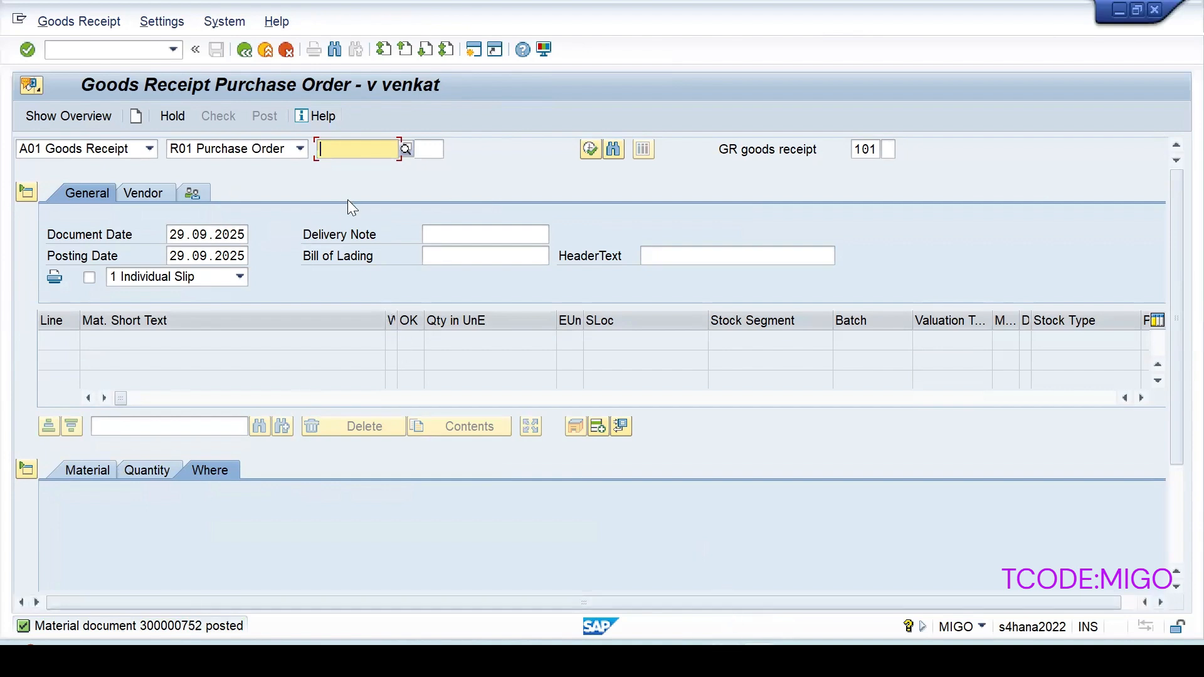
Load supplier 8602's purchase order into the goods receipt by changing the last digit of the copied number to 2.
{"action": "key", "text": "ctrl+v"}
{"action": "key", "text": "BackSpace"}
{"action": "type", "text": "2"}
{"action": "key", "text": "Return"}
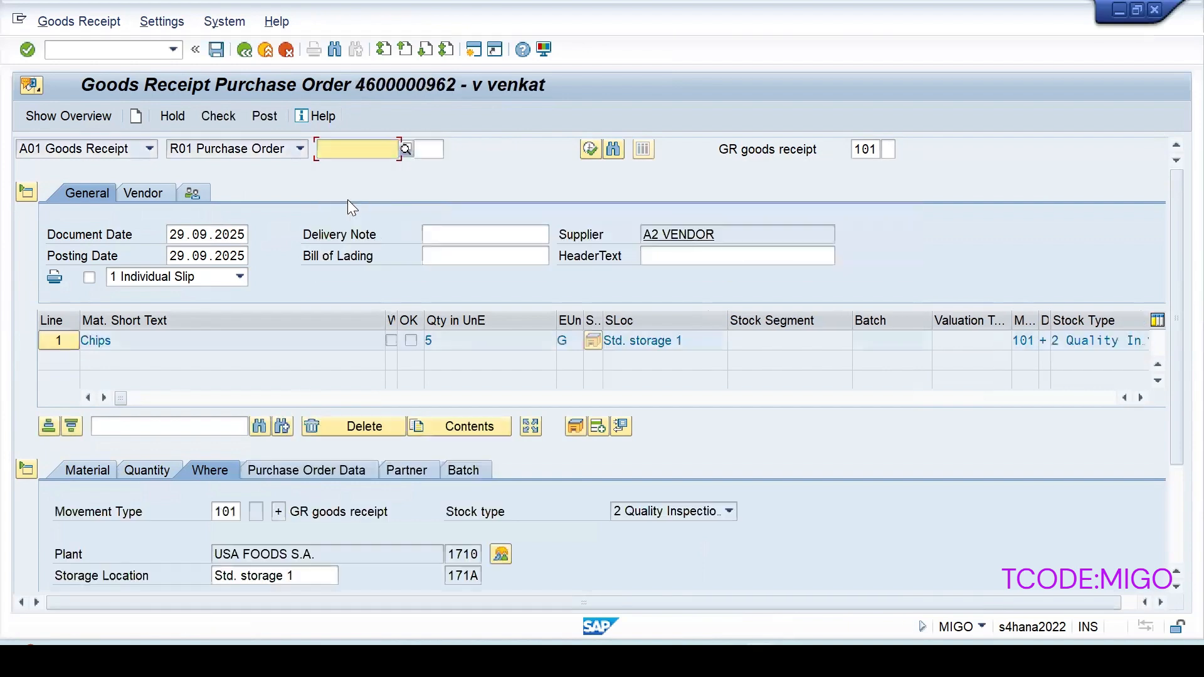
Mark the Chips item of supplier 8602's order as OK, check the goods receipt and post it.
{"action": "scroll", "coordinate": [200, 539], "scroll_direction": "down", "scroll_amount": 5}
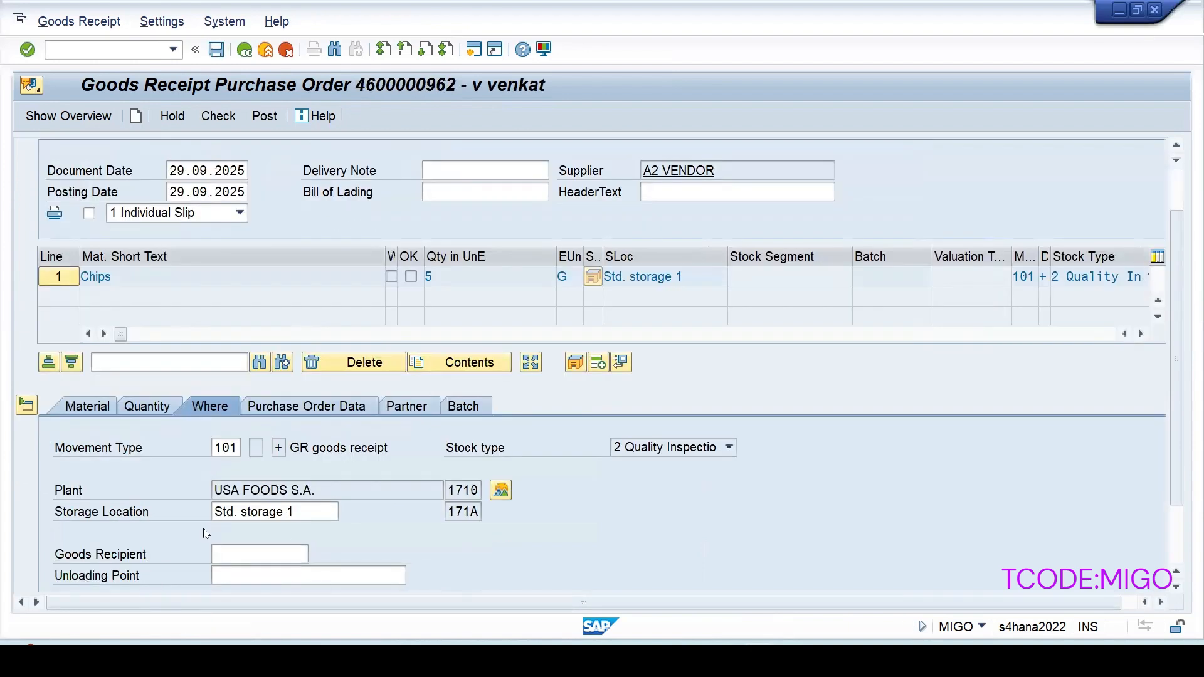
{"action": "left_click", "coordinate": [218, 116]}
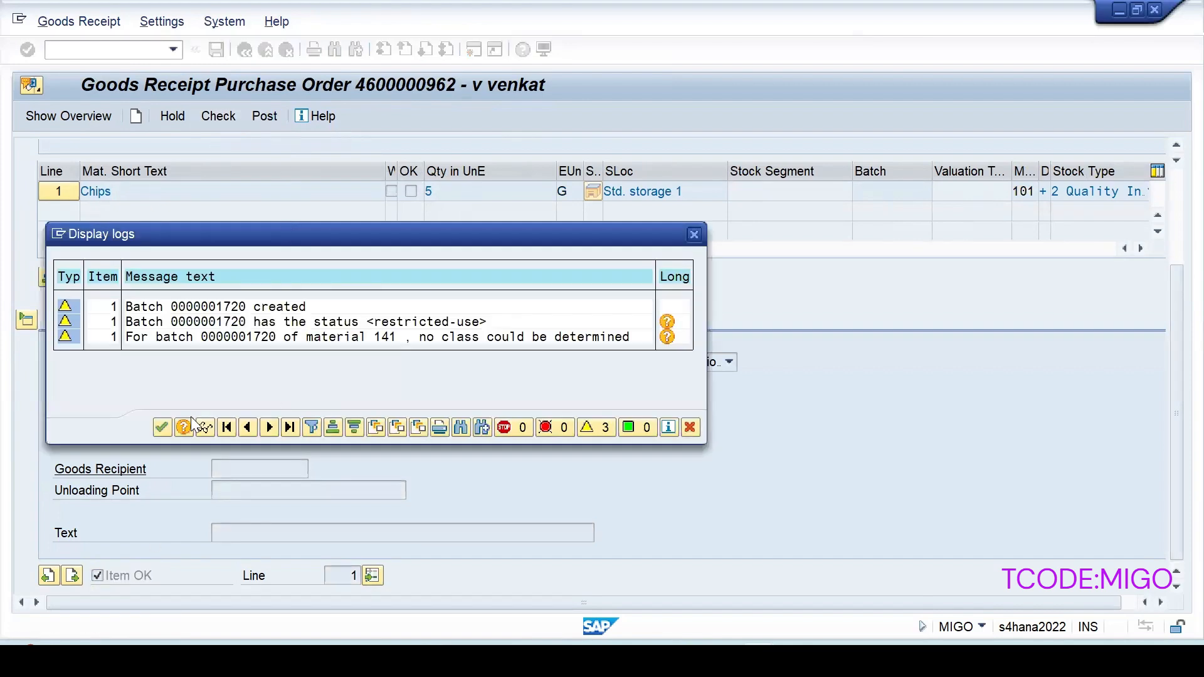
{"action": "left_click", "coordinate": [162, 428]}
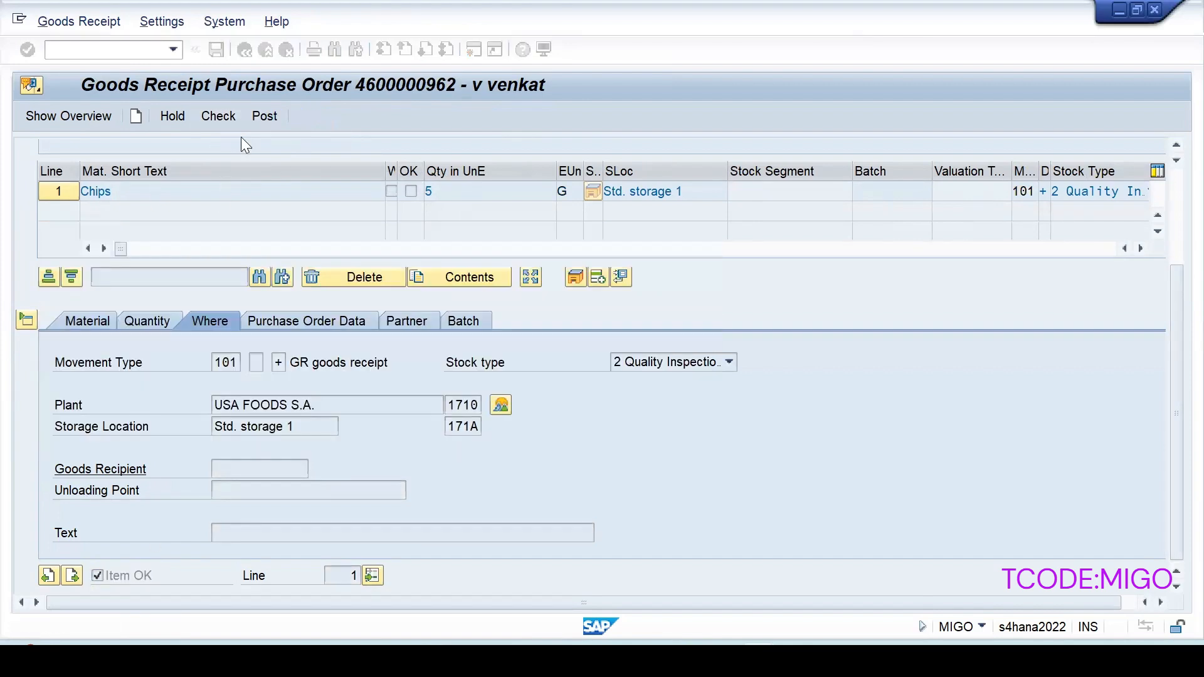
{"action": "left_click", "coordinate": [265, 116]}
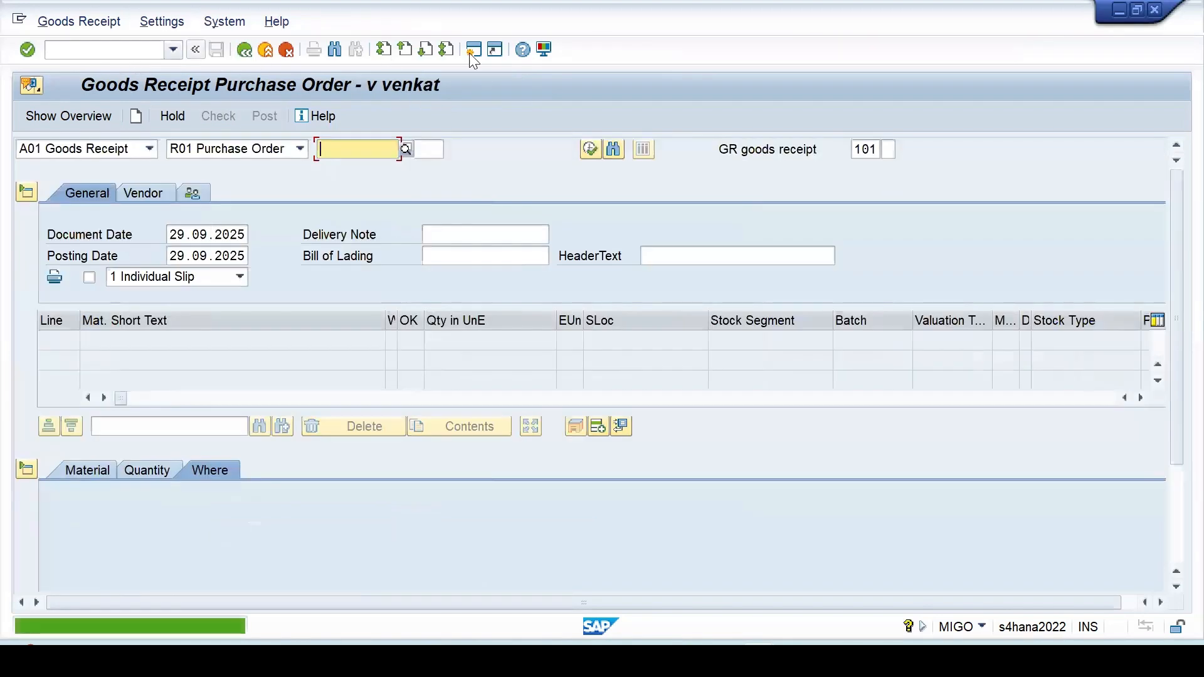
Open transaction QA32 in a new session.
{"action": "left_click", "coordinate": [481, 52]}
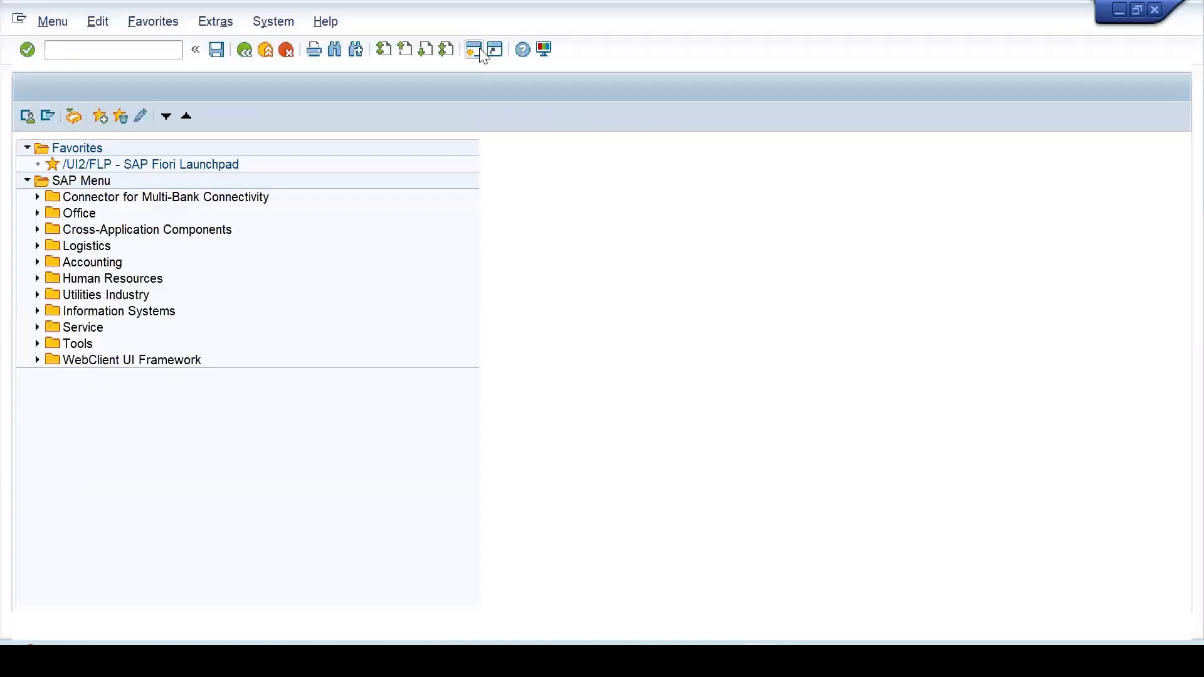
{"action": "type", "text": "qa32"}
{"action": "key", "text": "Return"}
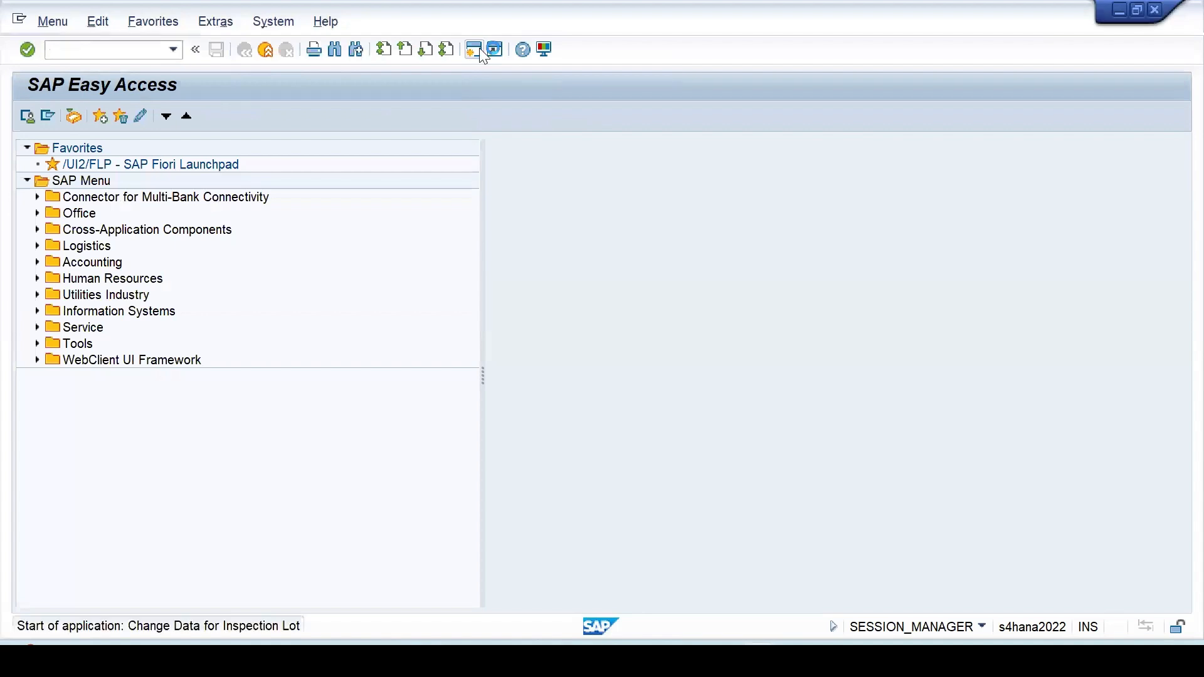
List the inspection lots for material 141 with inspection lot origin 01.
{"action": "left_click", "coordinate": [284, 276]}
{"action": "type", "text": "0"}
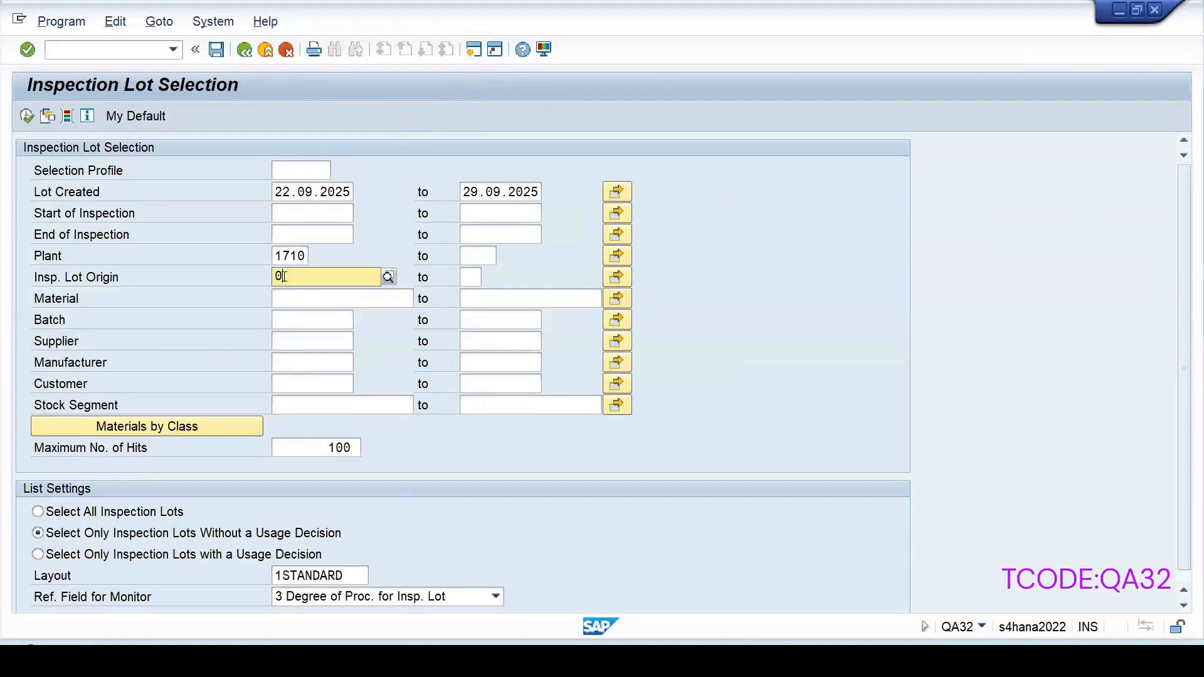
{"action": "type", "text": "1"}
{"action": "left_click", "coordinate": [283, 313]}
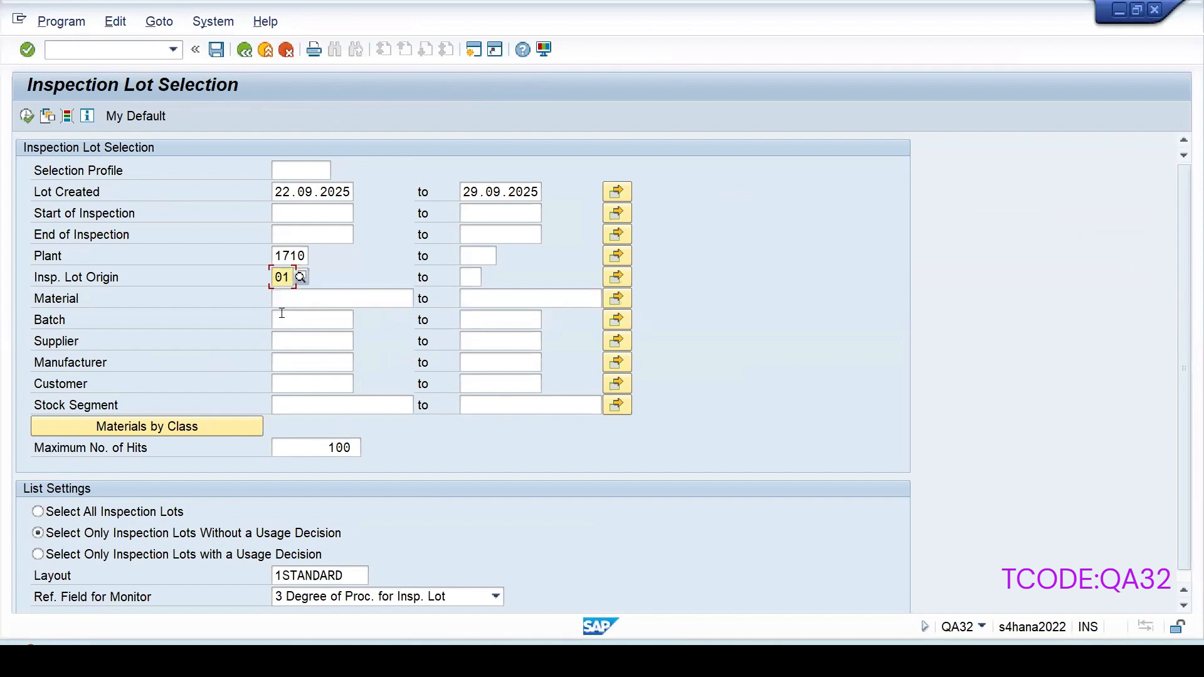
{"action": "left_click", "coordinate": [286, 300]}
{"action": "type", "text": "141"}
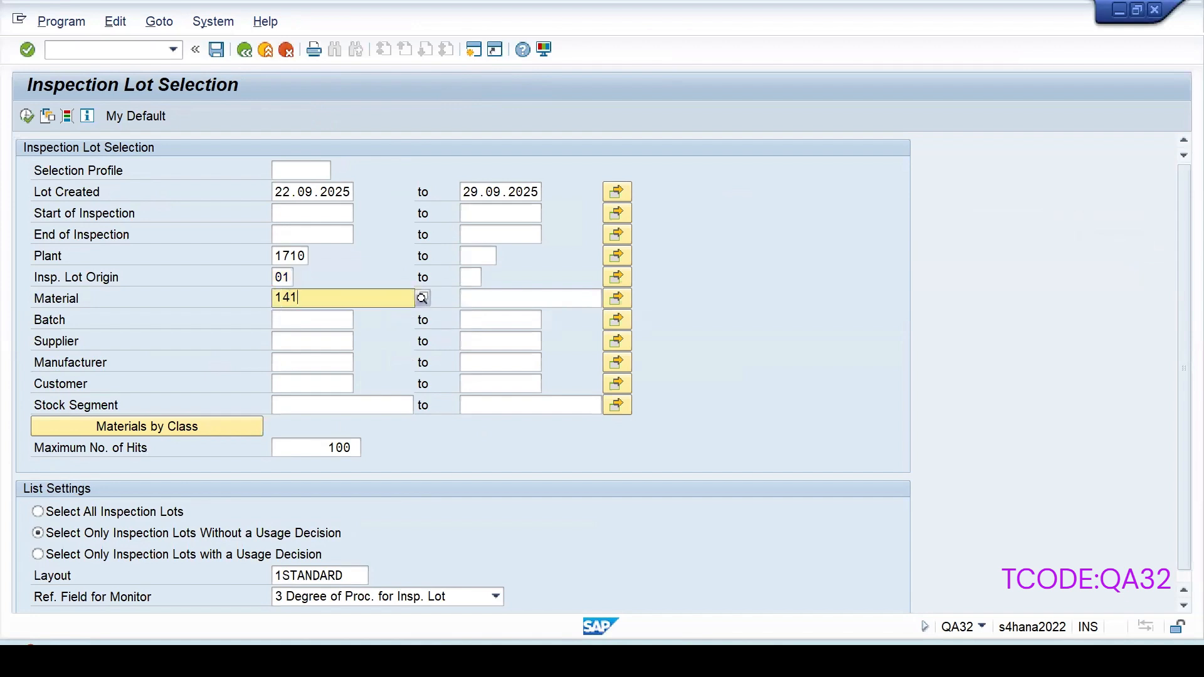
{"action": "left_click", "coordinate": [27, 115]}
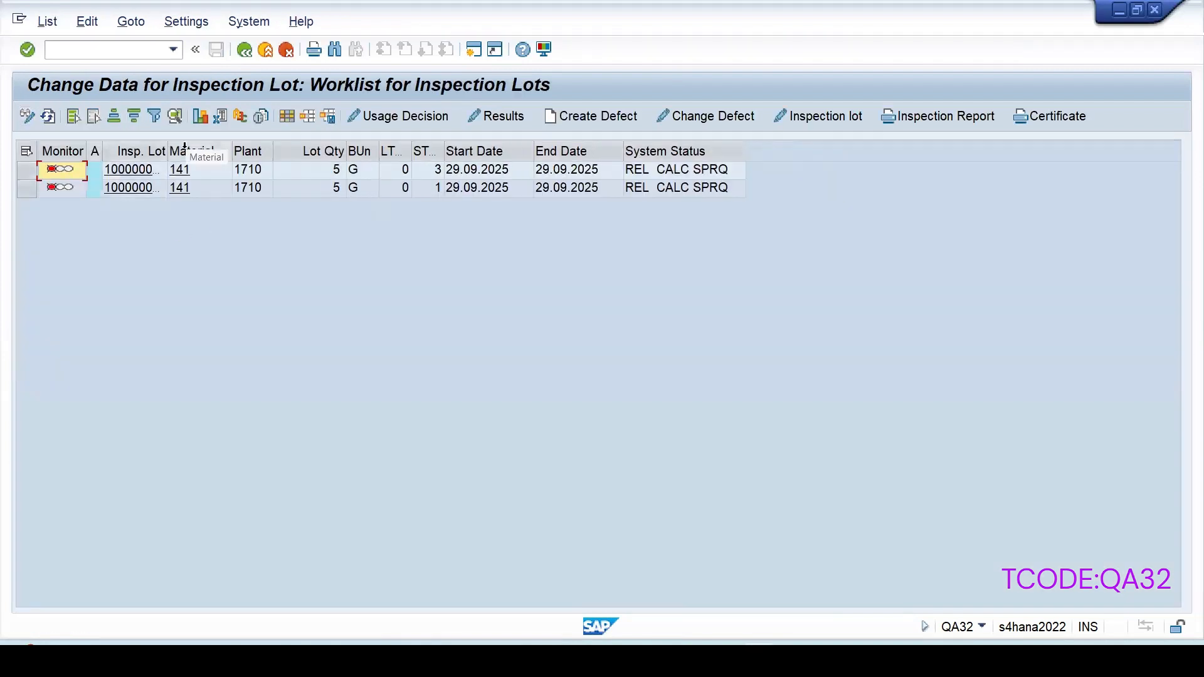
Widen the inspection lot column and open the first lot's details to check its supplier.
{"action": "left_click_drag", "start_coordinate": [166, 151], "coordinate": [234, 151]}
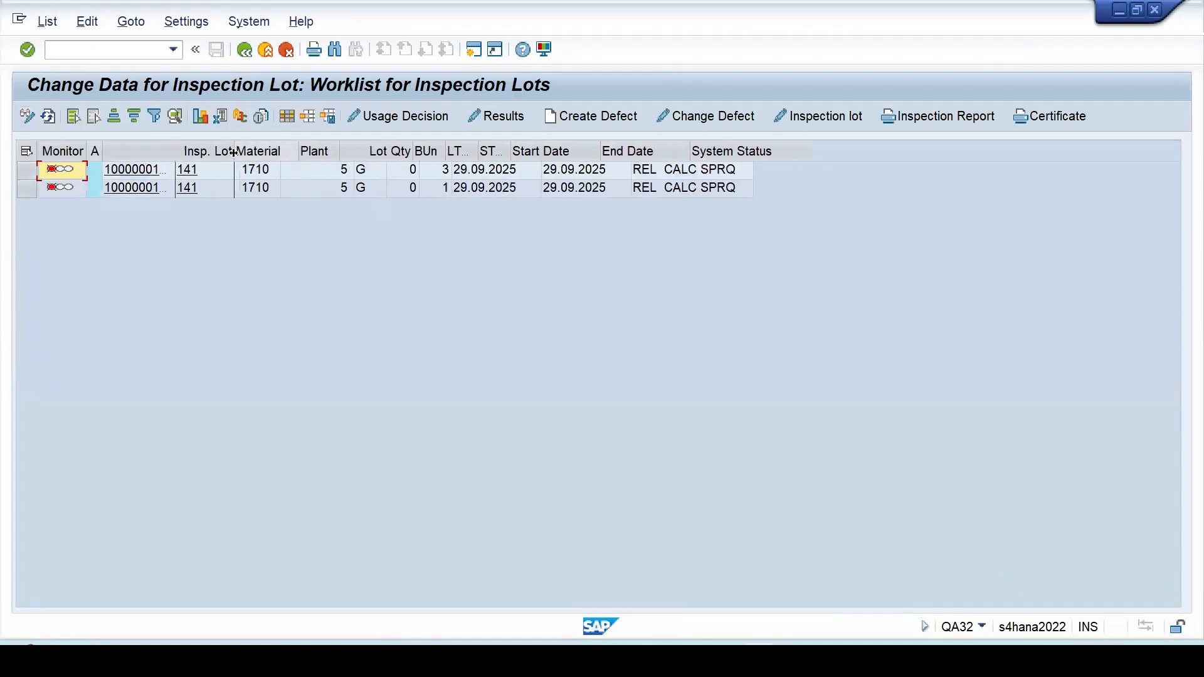
{"action": "left_click", "coordinate": [23, 170]}
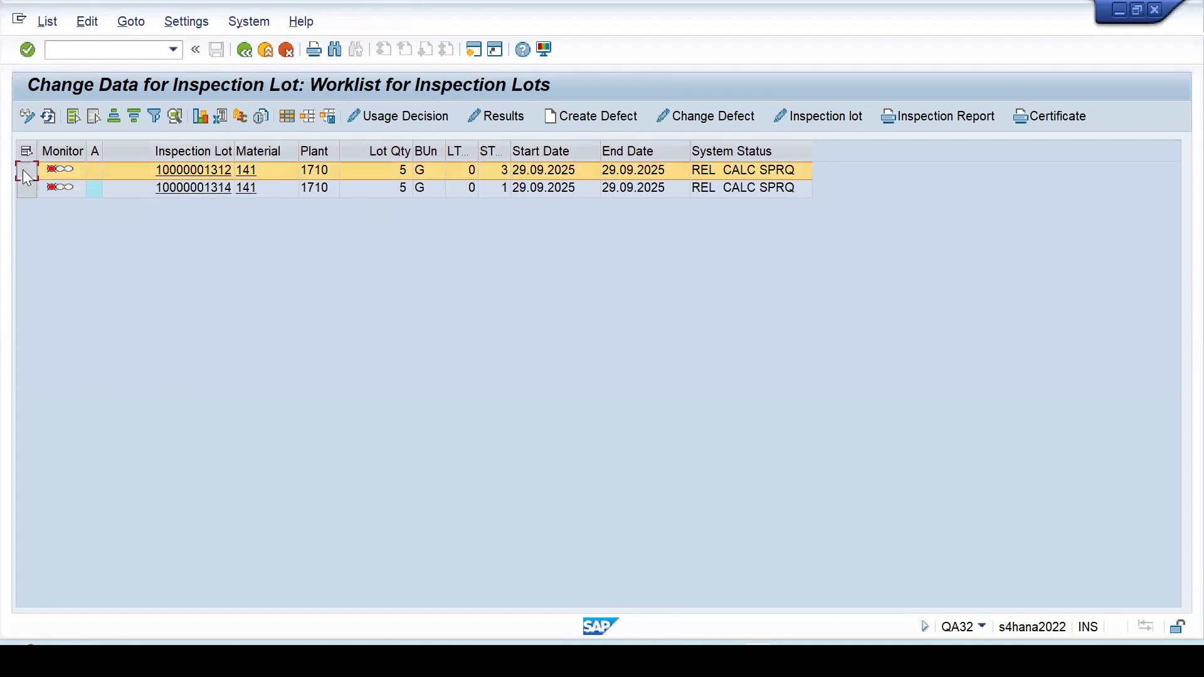
{"action": "left_click", "coordinate": [815, 117]}
{"action": "left_click_drag", "start_coordinate": [190, 511], "coordinate": [119, 514]}
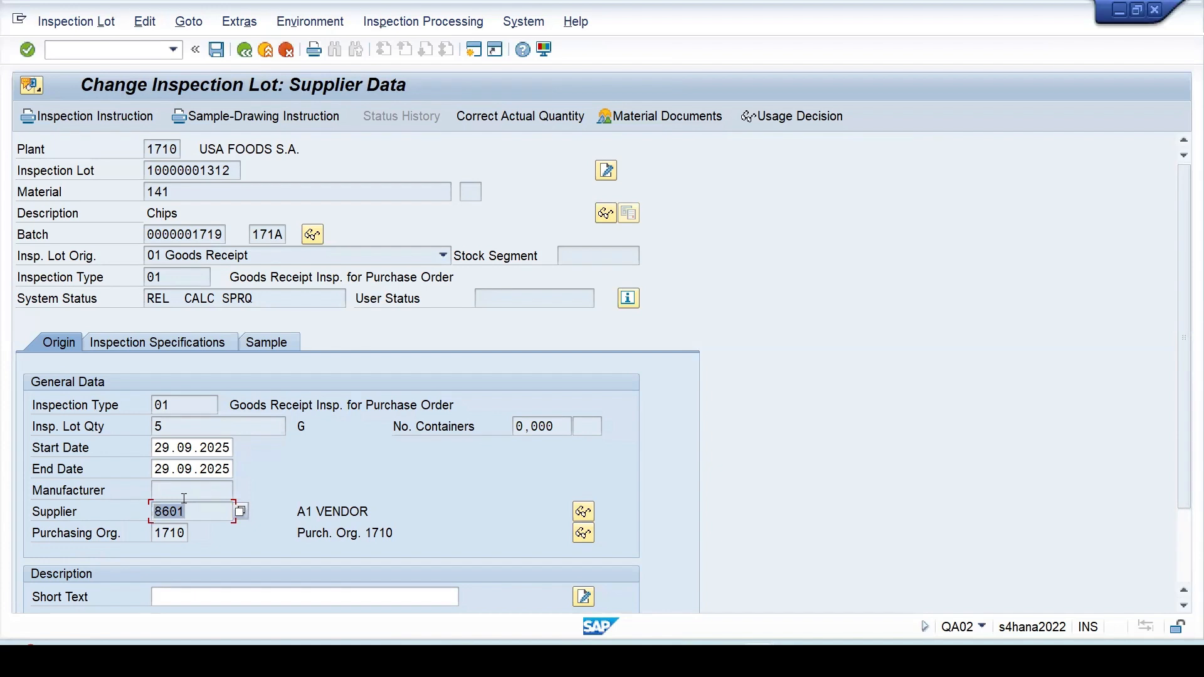
Examine the inspection specifications of supplier 8601's lot, including the group counter and assigned inspection plan, and return to the worklist.
{"action": "left_click", "coordinate": [177, 341]}
{"action": "scroll", "coordinate": [281, 481], "scroll_direction": "down", "scroll_amount": 3}
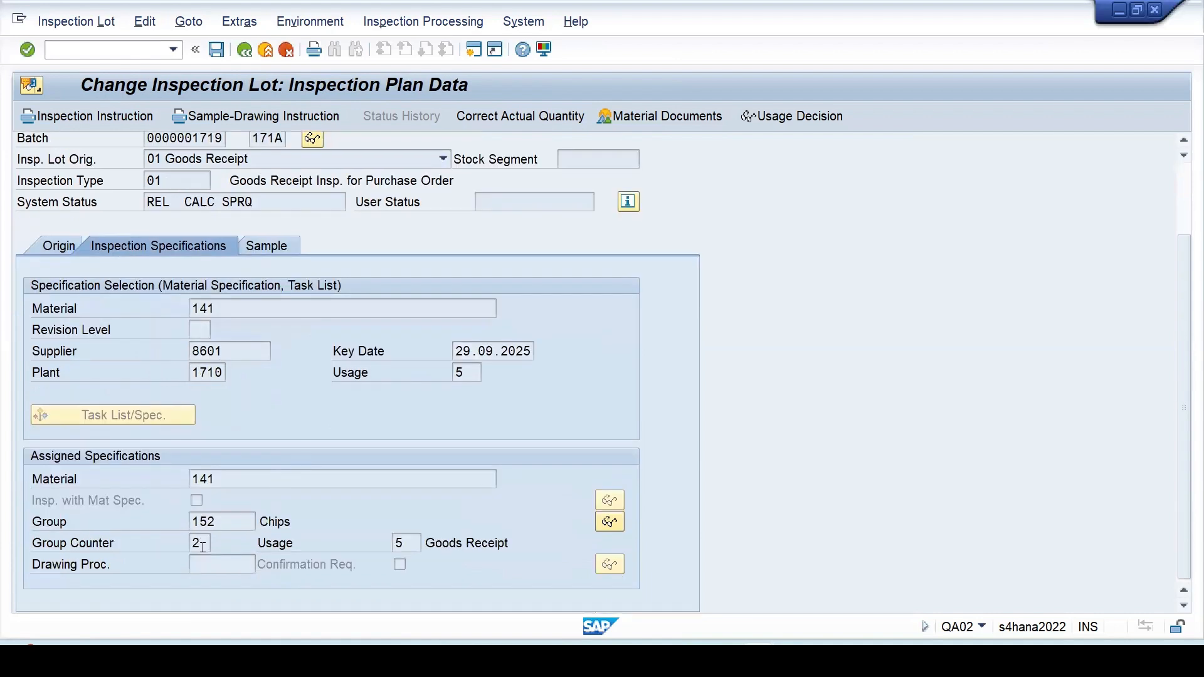
{"action": "left_click_drag", "start_coordinate": [202, 545], "coordinate": [164, 549]}
{"action": "left_click", "coordinate": [609, 519]}
{"action": "left_click", "coordinate": [337, 125]}
{"action": "left_click", "coordinate": [245, 50]}
{"action": "left_click", "coordinate": [245, 50]}
{"action": "left_click", "coordinate": [244, 51]}
{"action": "left_click", "coordinate": [245, 51]}
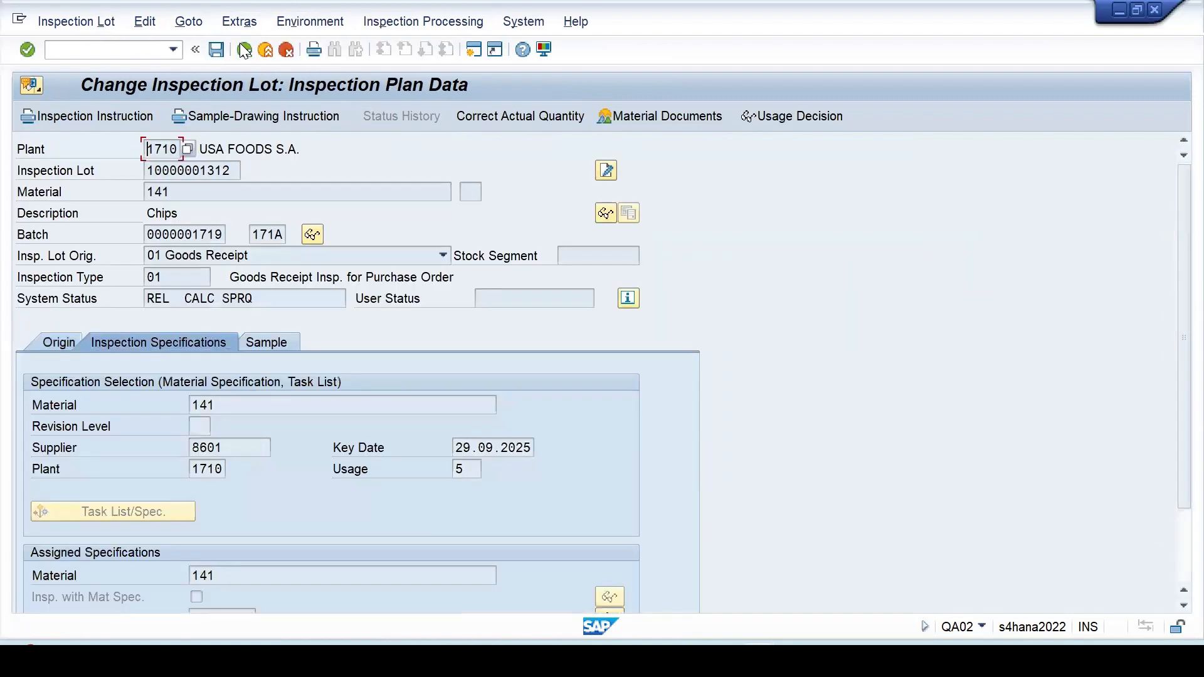
{"action": "left_click", "coordinate": [245, 50]}
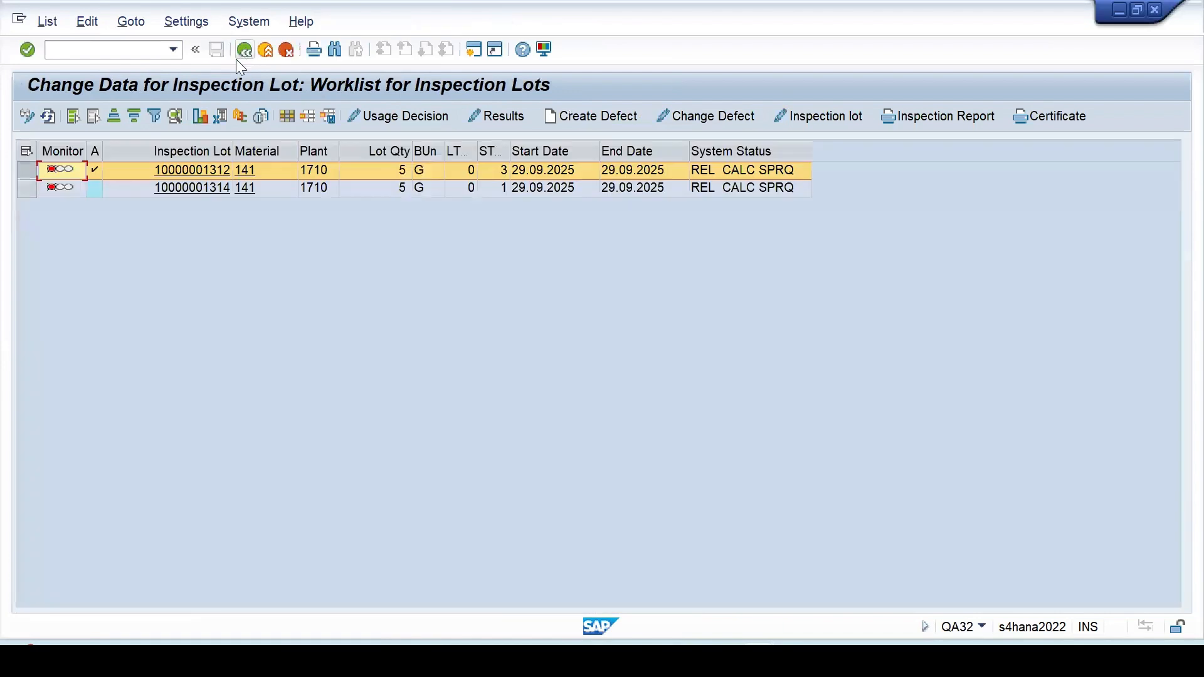
Open the second inspection lot and check its supplier and the group counter of its assigned specification.
{"action": "left_click", "coordinate": [35, 186]}
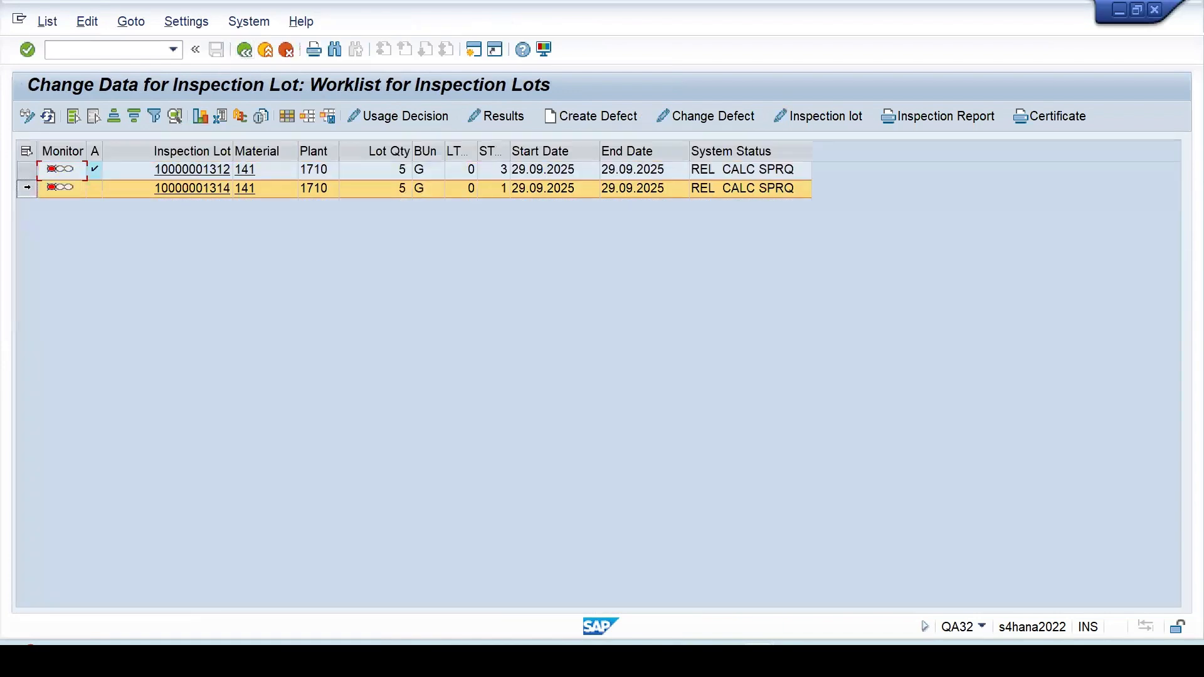
{"action": "left_click", "coordinate": [815, 119]}
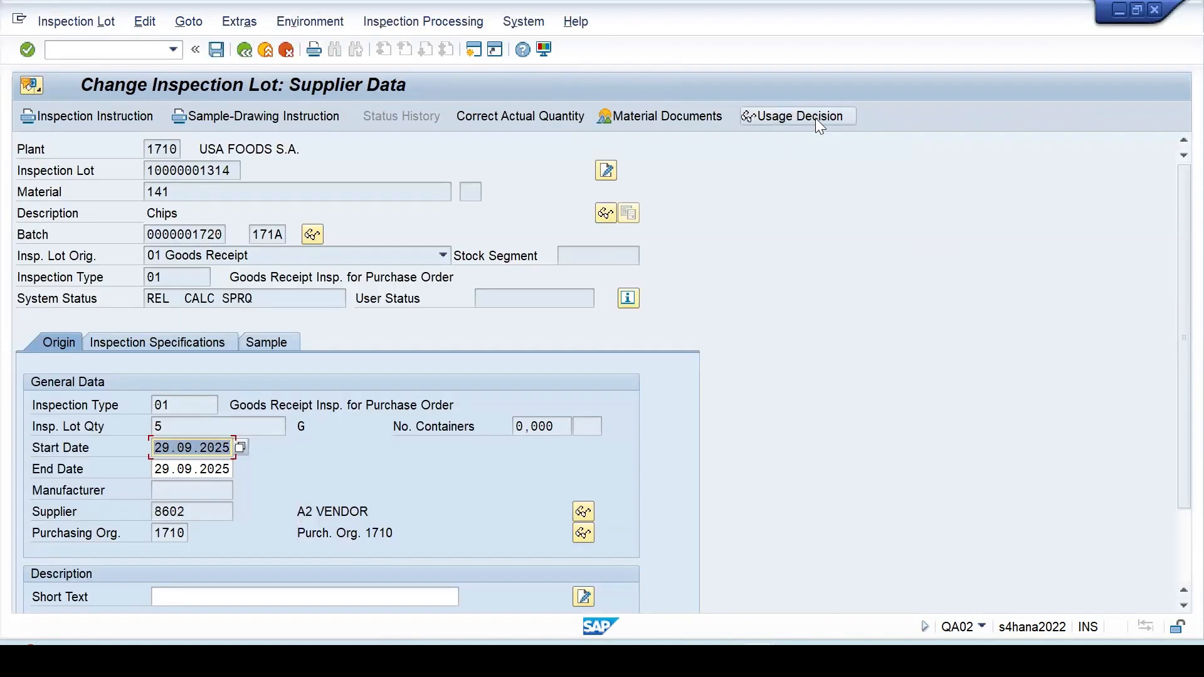
{"action": "double_click", "coordinate": [188, 512]}
{"action": "scroll", "coordinate": [264, 379], "scroll_direction": "down", "scroll_amount": 1}
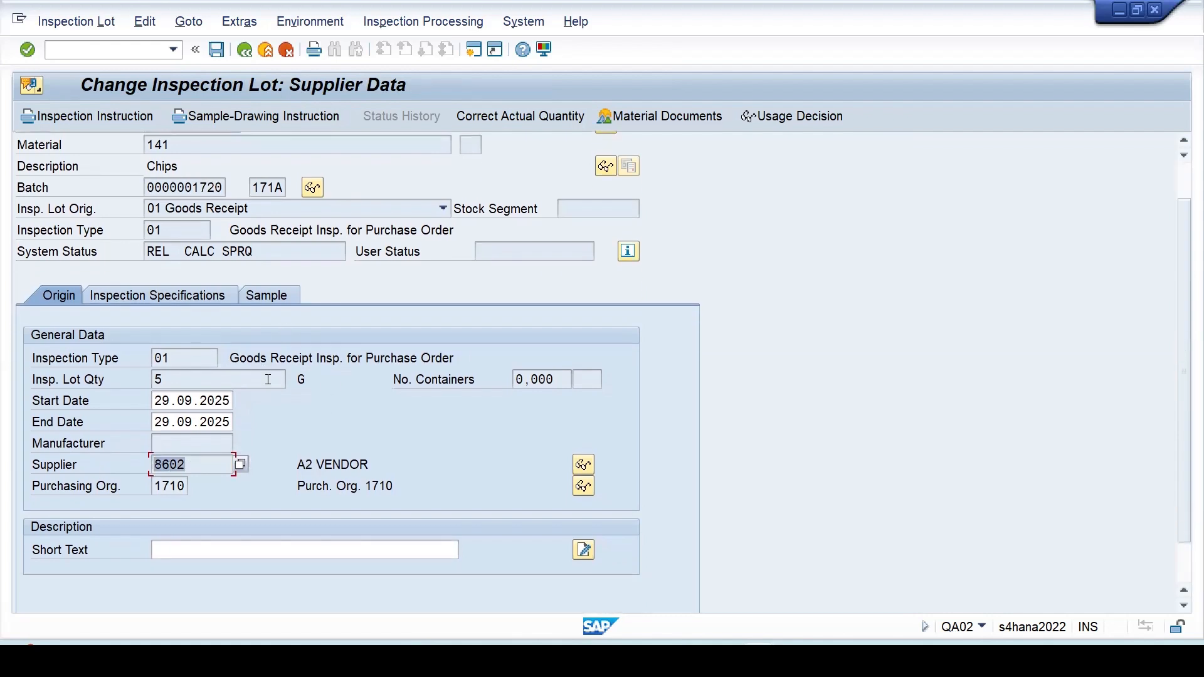
{"action": "left_click", "coordinate": [183, 299]}
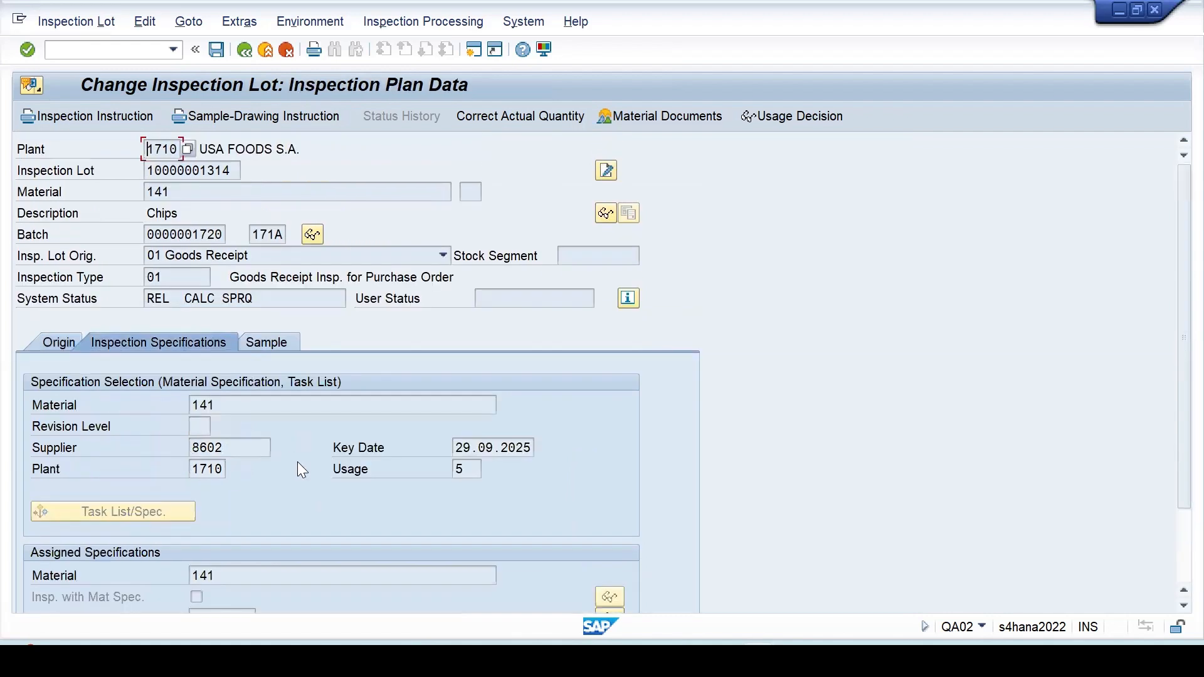
{"action": "scroll", "coordinate": [297, 461], "scroll_direction": "down", "scroll_amount": 2}
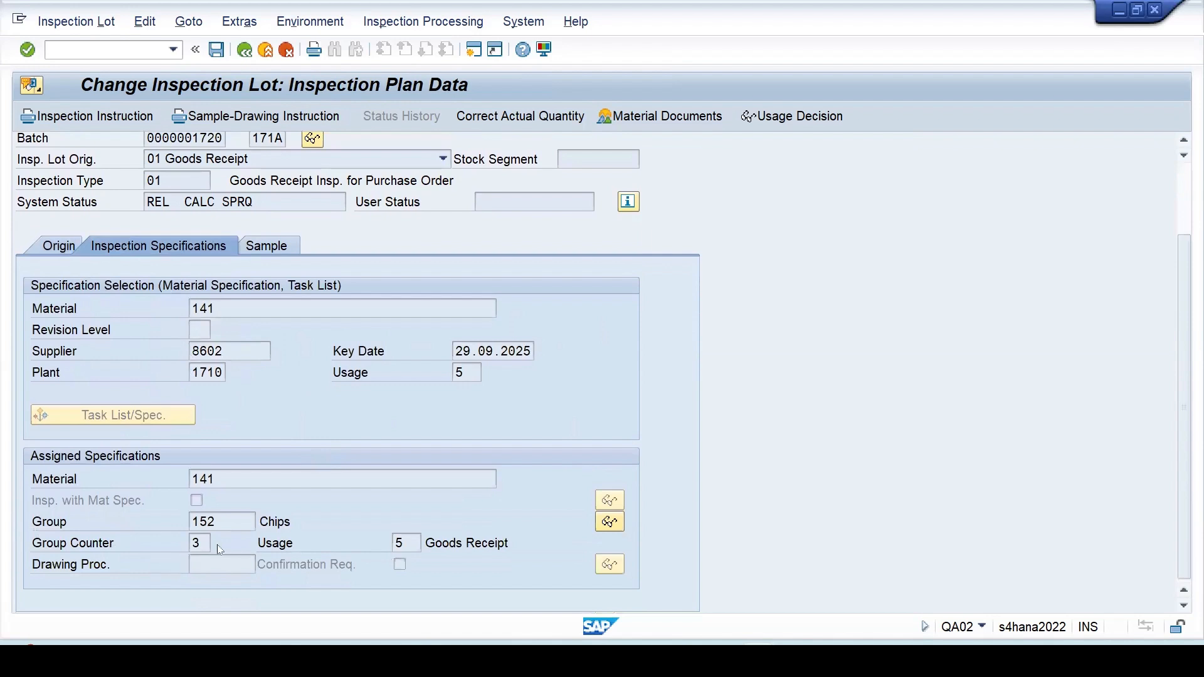
Display the inspection plan assigned to supplier 8602's lot and check the inspection characteristics of operation 0010.
{"action": "double_click", "coordinate": [200, 540]}
{"action": "left_click", "coordinate": [610, 521]}
{"action": "left_click", "coordinate": [19, 237]}
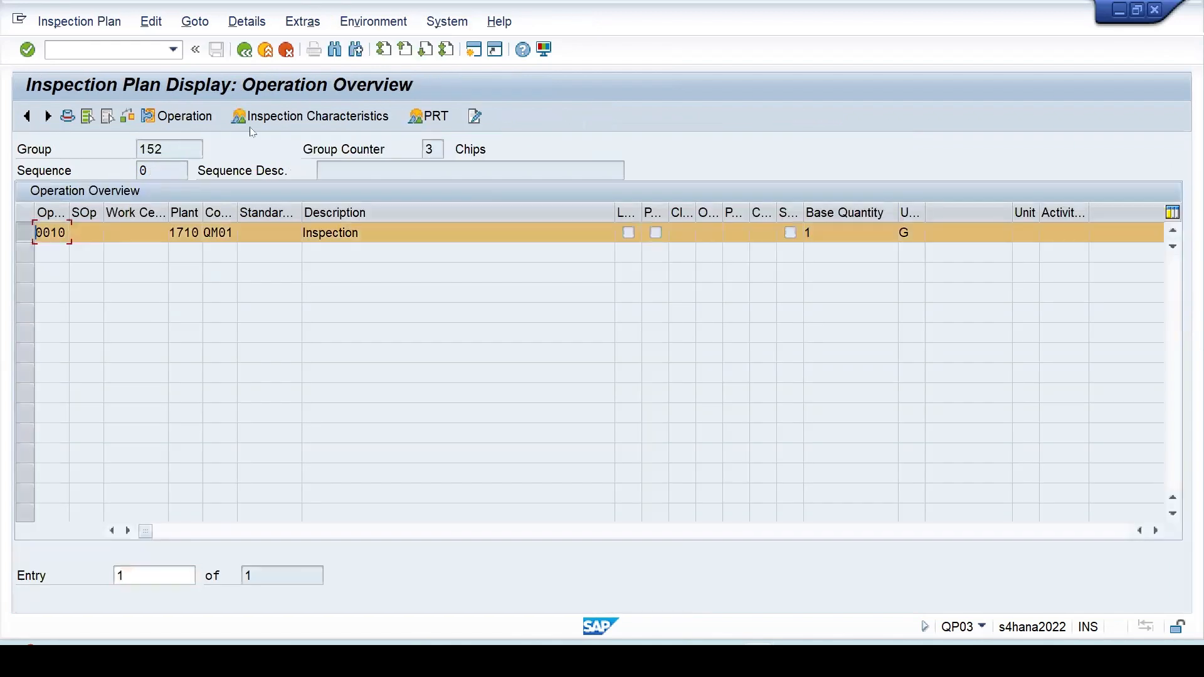
{"action": "left_click", "coordinate": [287, 118]}
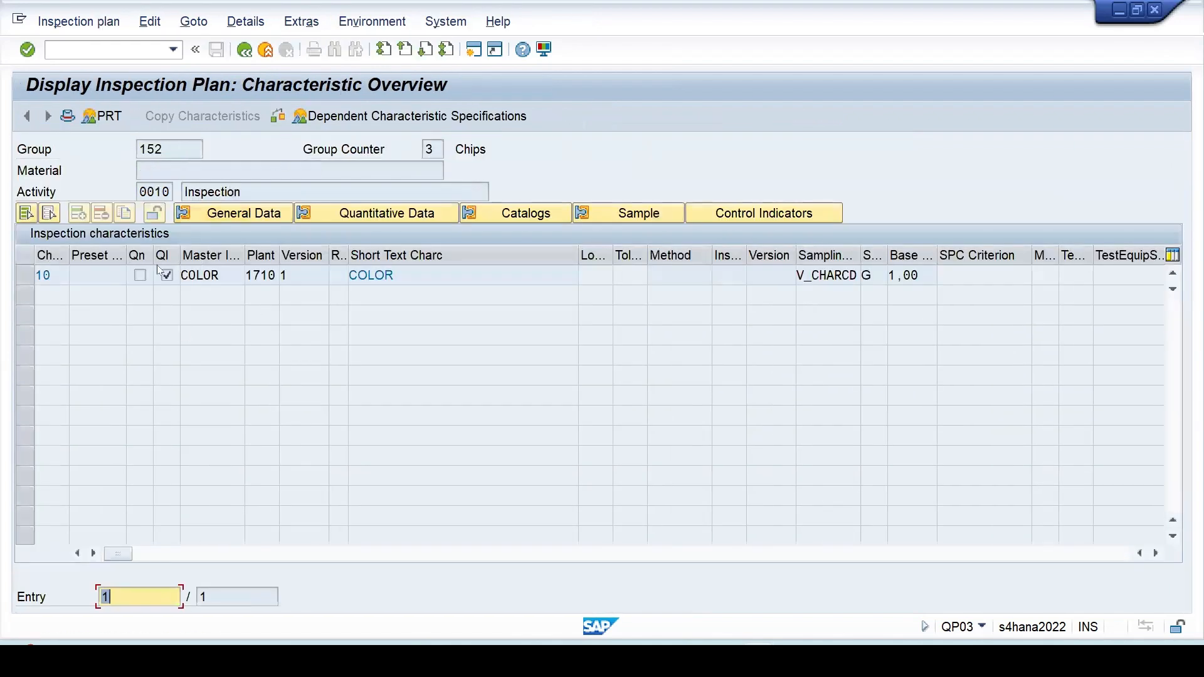
{"action": "left_click", "coordinate": [245, 55]}
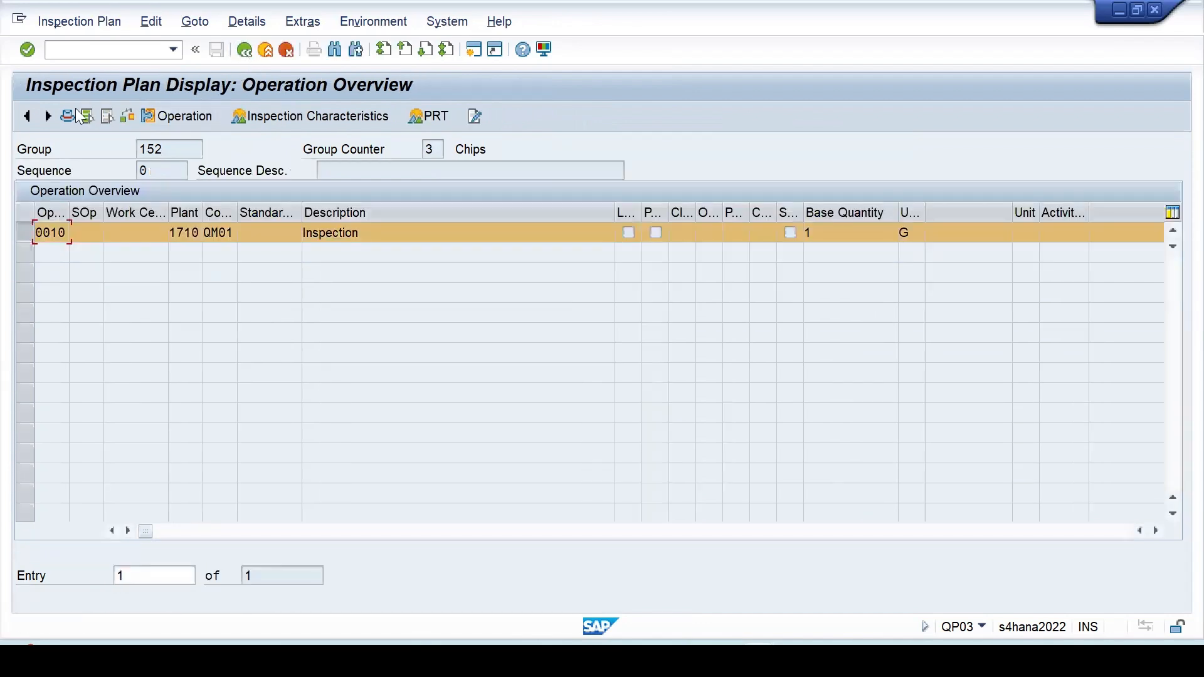
Open the inspection plan's header and check which group counters of group 152 are assigned to material 141 and to which suppliers.
{"action": "left_click", "coordinate": [80, 116]}
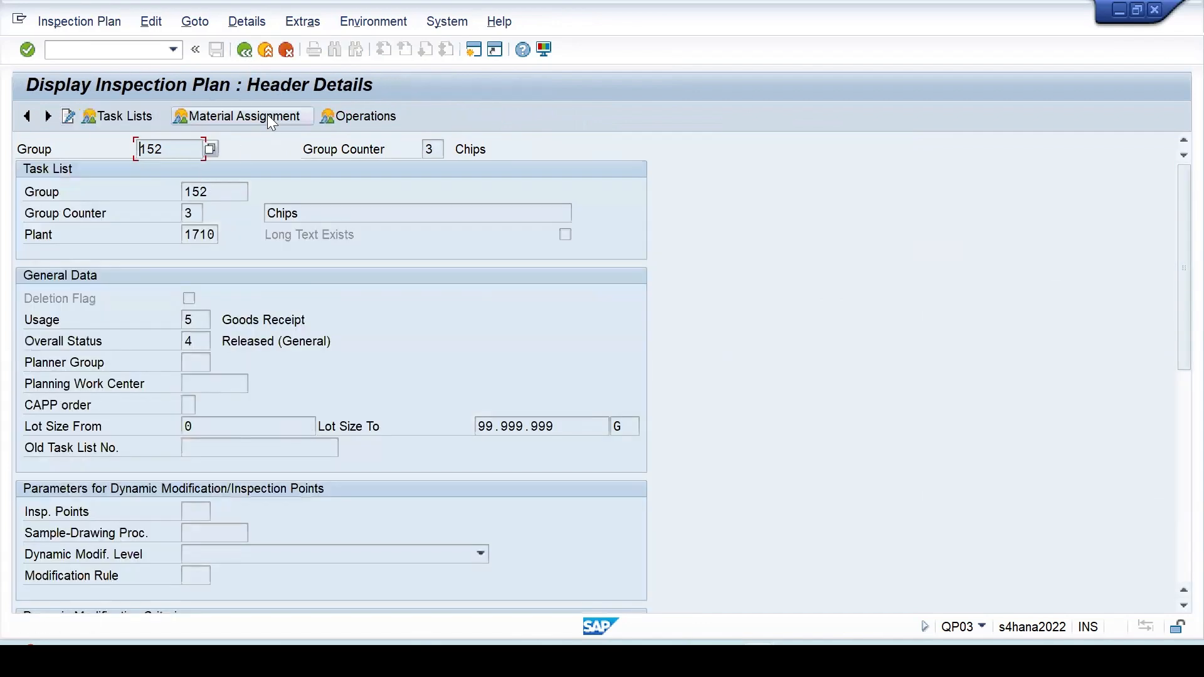
{"action": "left_click", "coordinate": [270, 118]}
{"action": "left_click_drag", "start_coordinate": [512, 249], "coordinate": [273, 249]}
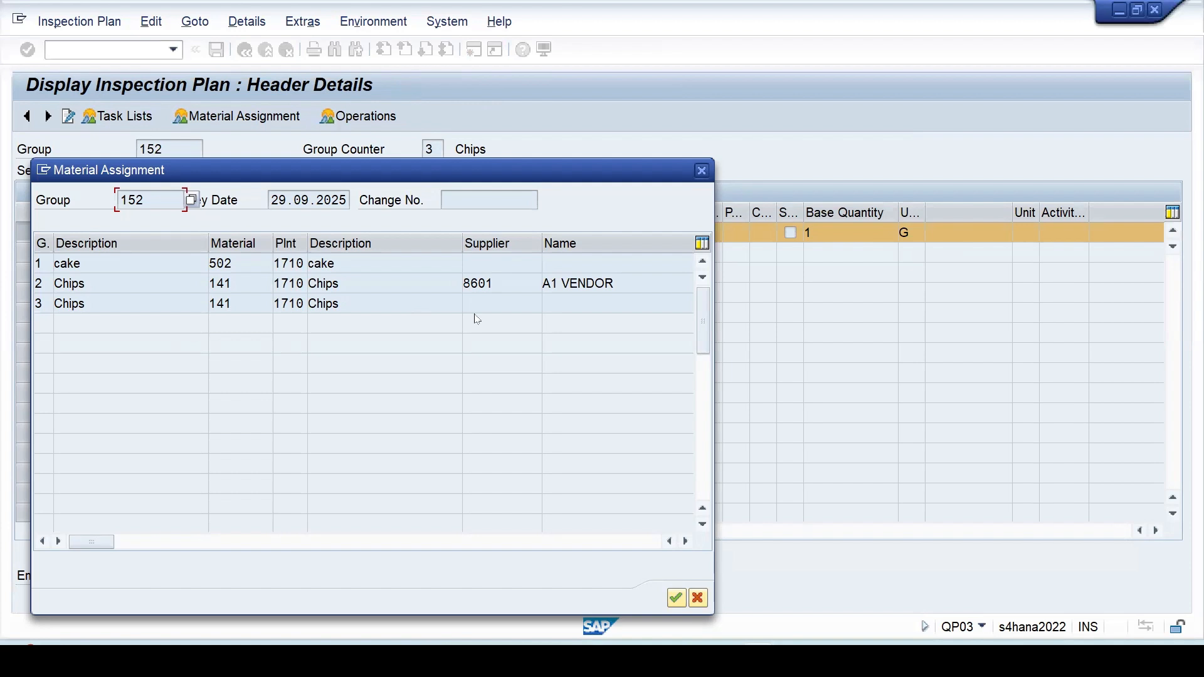
{"action": "left_click", "coordinate": [42, 304]}
{"action": "key", "text": "Return"}
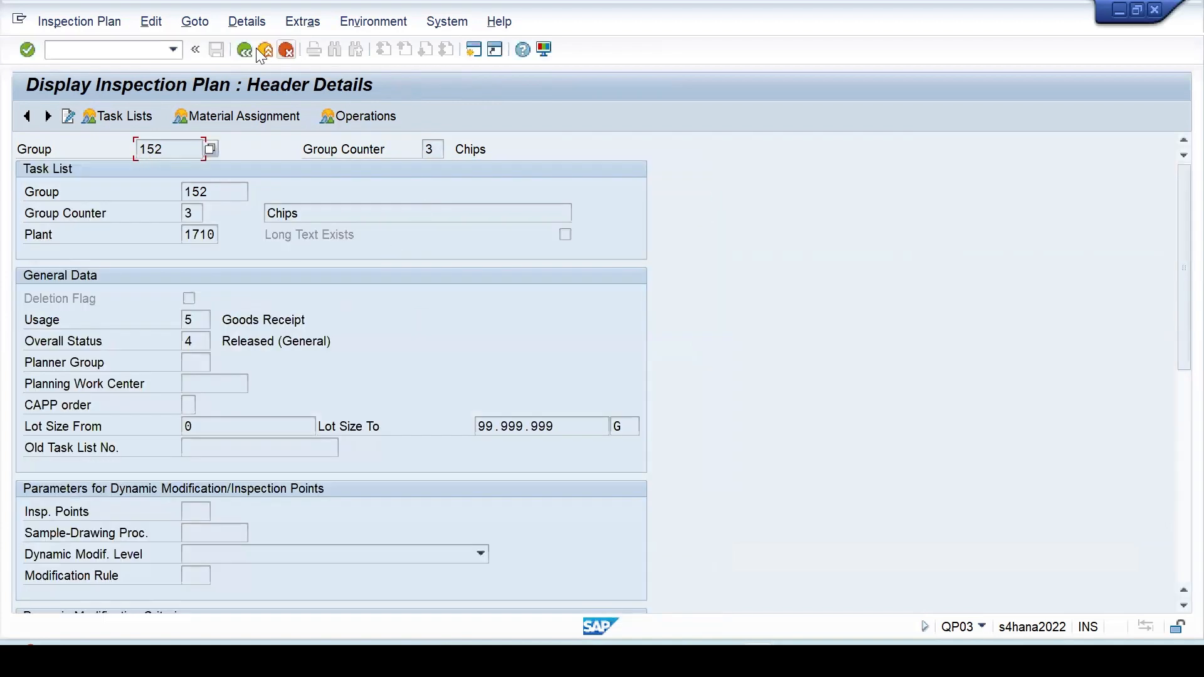
Return from the plan display to the inspection lot, recheck its supplier and assigned specification, and go back to the worklist.
{"action": "left_click", "coordinate": [244, 52]}
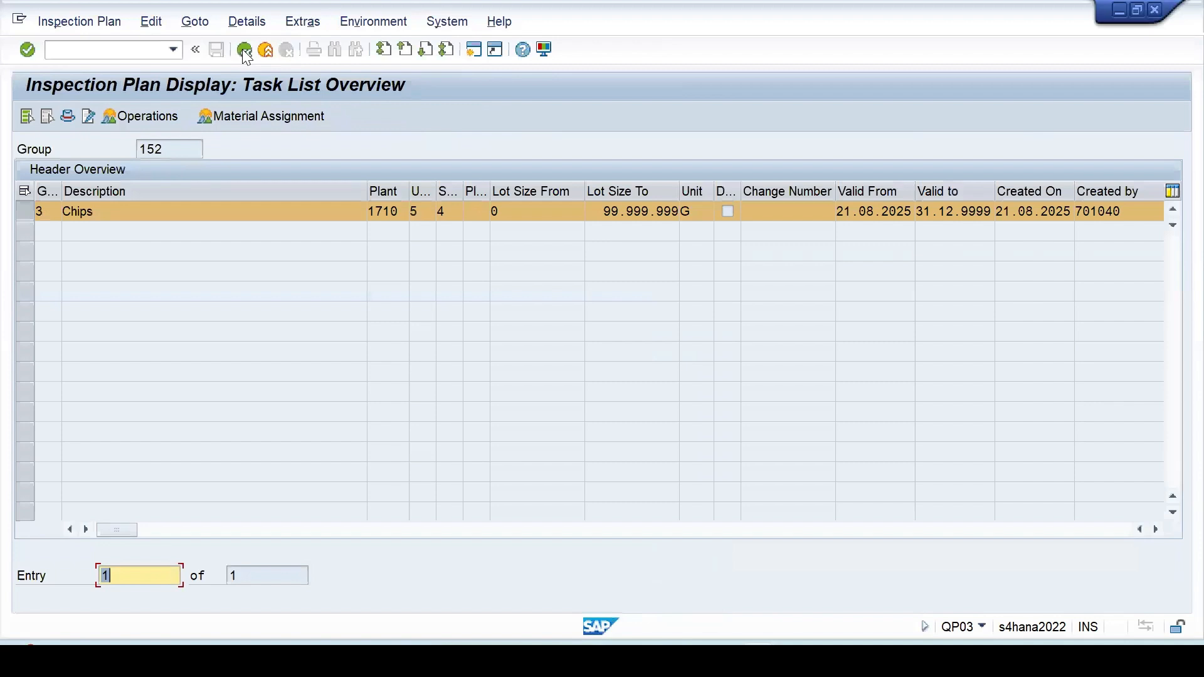
{"action": "left_click", "coordinate": [243, 52]}
{"action": "left_click_drag", "start_coordinate": [229, 450], "coordinate": [143, 451]}
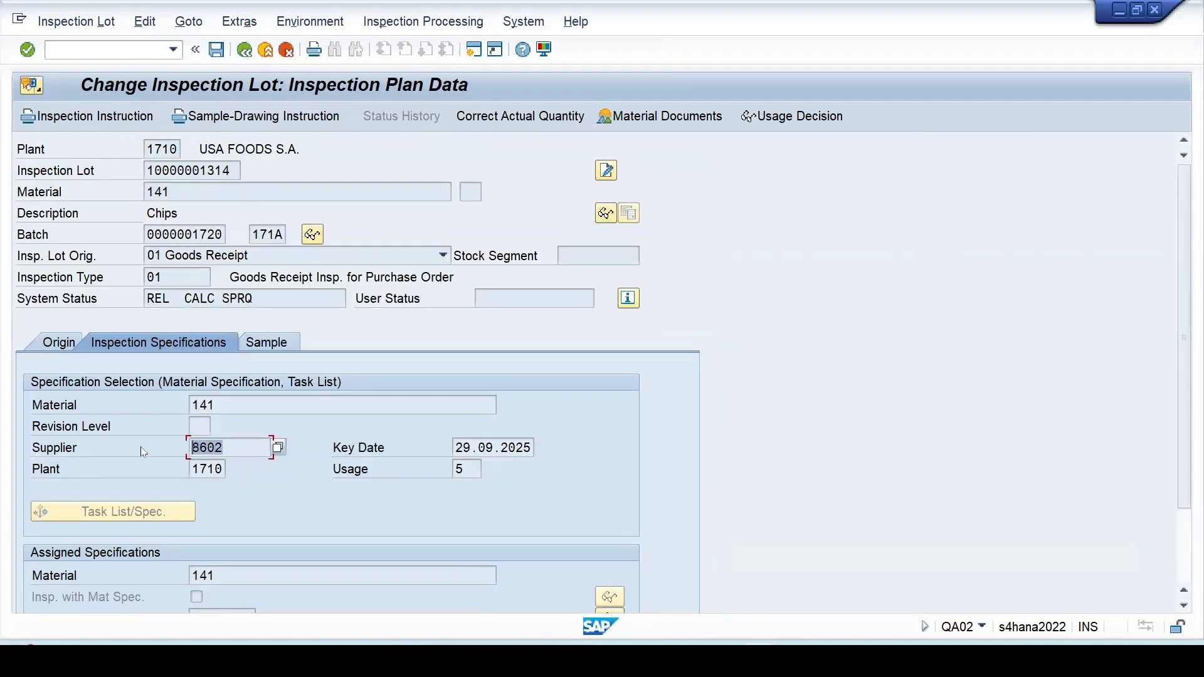
{"action": "scroll", "coordinate": [143, 451], "scroll_direction": "down", "scroll_amount": 2}
{"action": "left_click", "coordinate": [244, 50]}
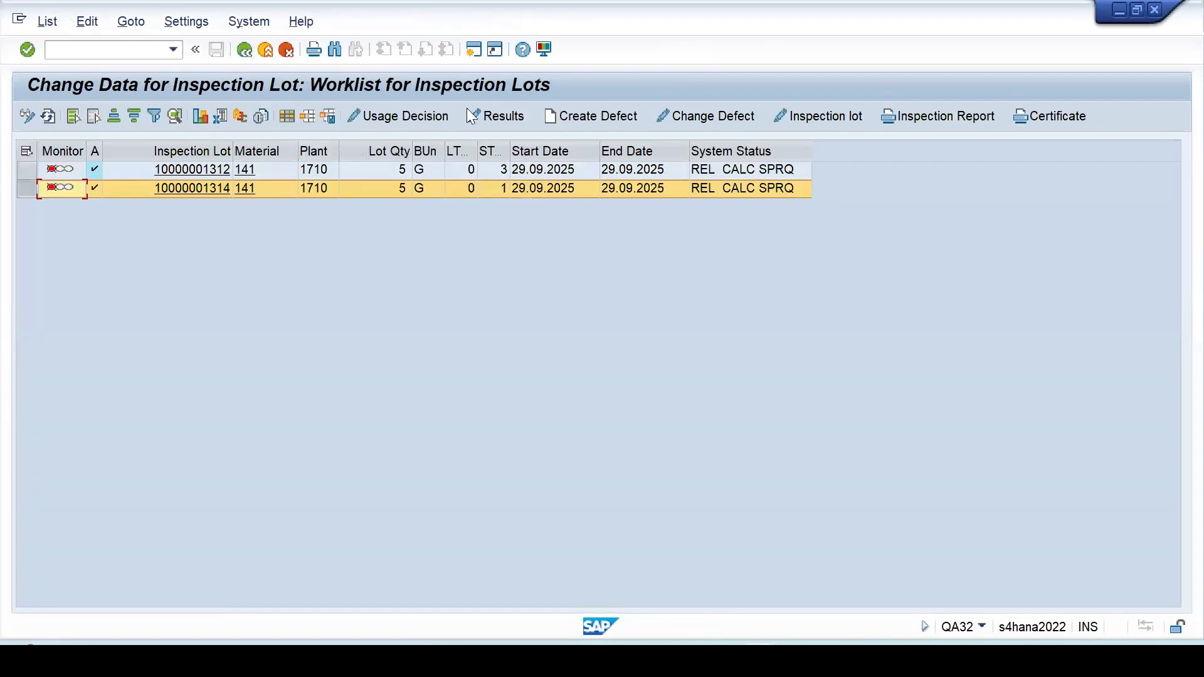
Record 01 White as the COLOR result for supplier 8602's lot and save the results.
{"action": "left_click", "coordinate": [486, 119]}
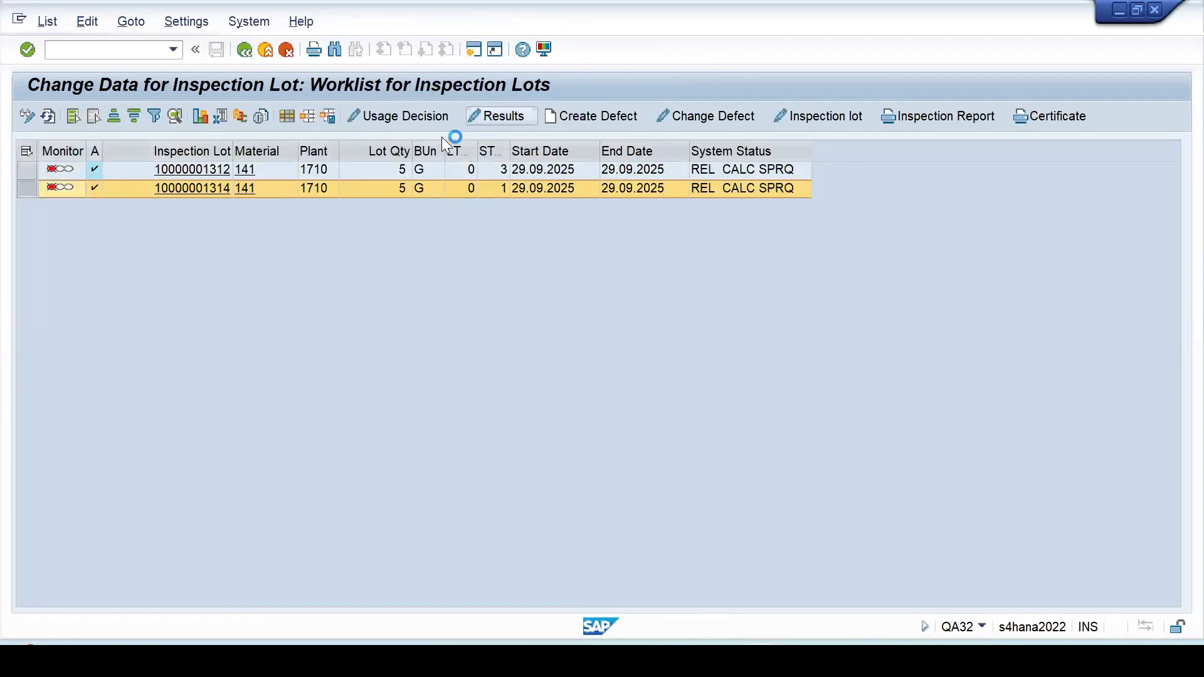
{"action": "left_click", "coordinate": [629, 363]}
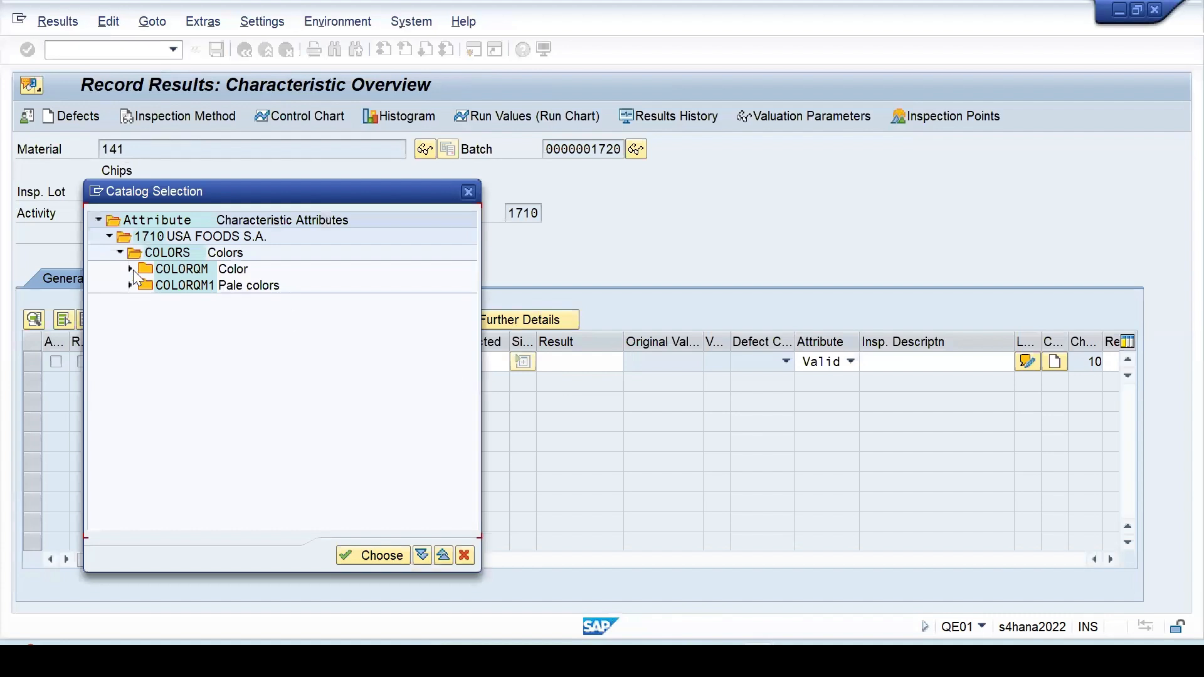
{"action": "left_click", "coordinate": [130, 269]}
{"action": "double_click", "coordinate": [188, 286]}
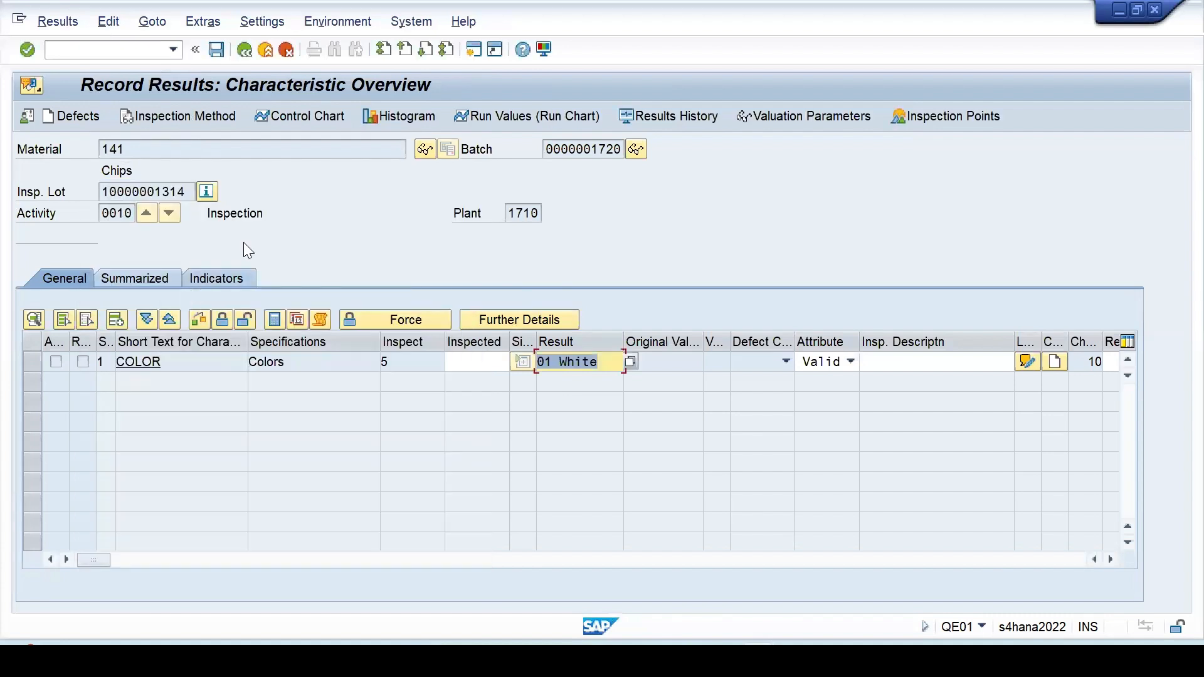
{"action": "left_click", "coordinate": [216, 49]}
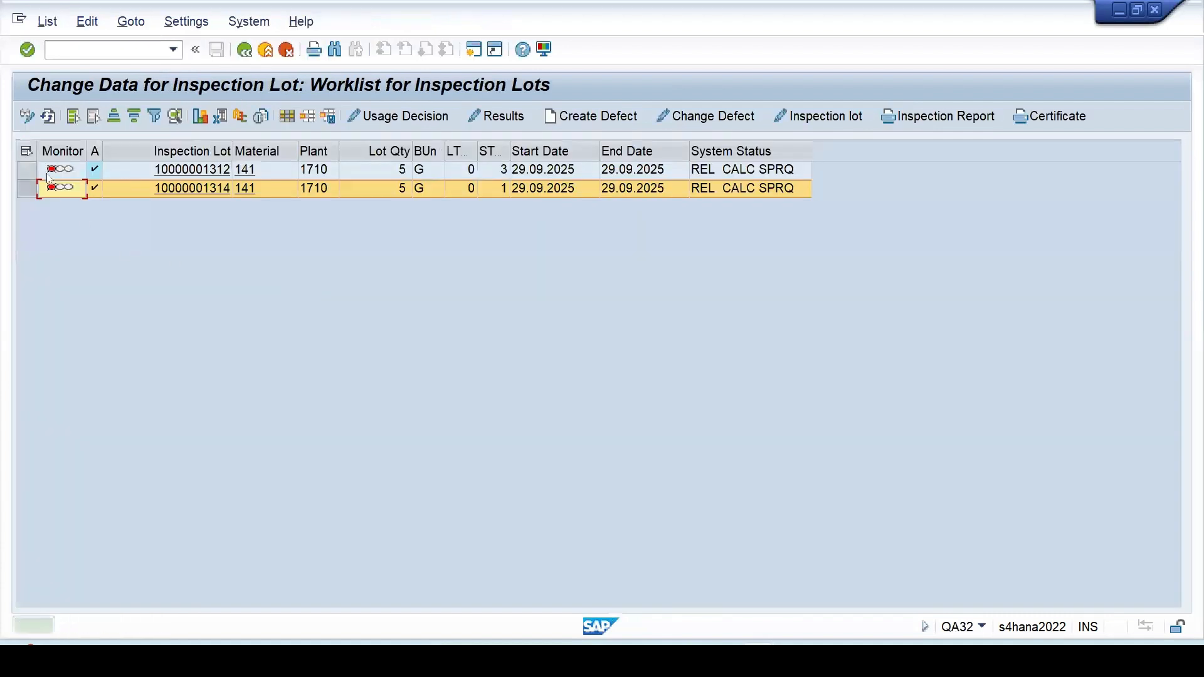
For supplier 8601's lot, record OK for T-Summ-QualMIC and 5 for T-Summ-QuantMIC.
{"action": "left_click", "coordinate": [27, 170]}
{"action": "left_click", "coordinate": [515, 113]}
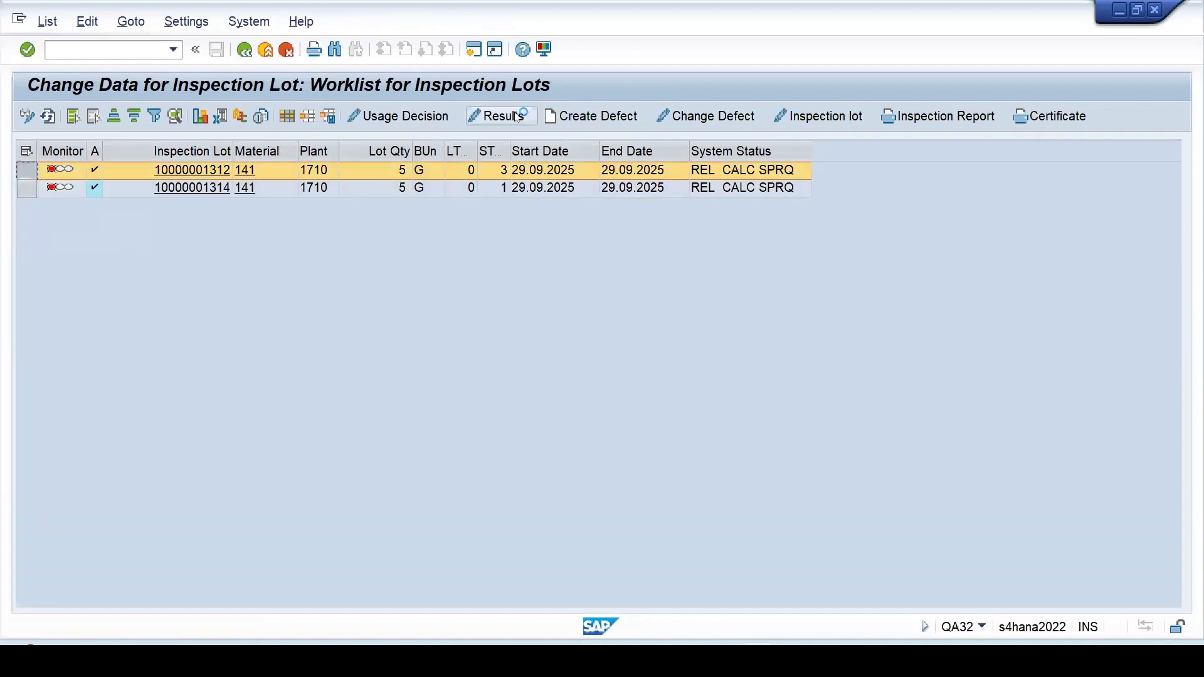
{"action": "left_click", "coordinate": [629, 363]}
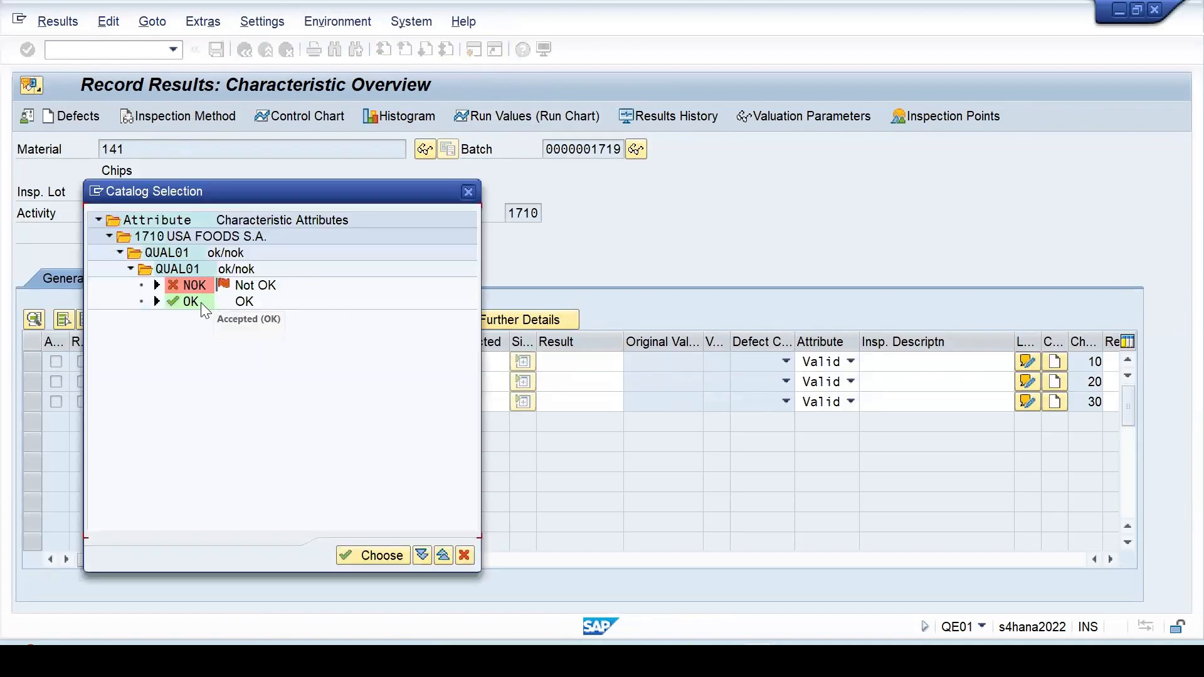
{"action": "double_click", "coordinate": [200, 303]}
{"action": "left_click", "coordinate": [617, 383]}
{"action": "type", "text": "5"}
Record 01 White for the COLOR characteristic, close all three characteristics, and save the lot's results.
{"action": "left_click", "coordinate": [577, 401]}
{"action": "left_click", "coordinate": [631, 402]}
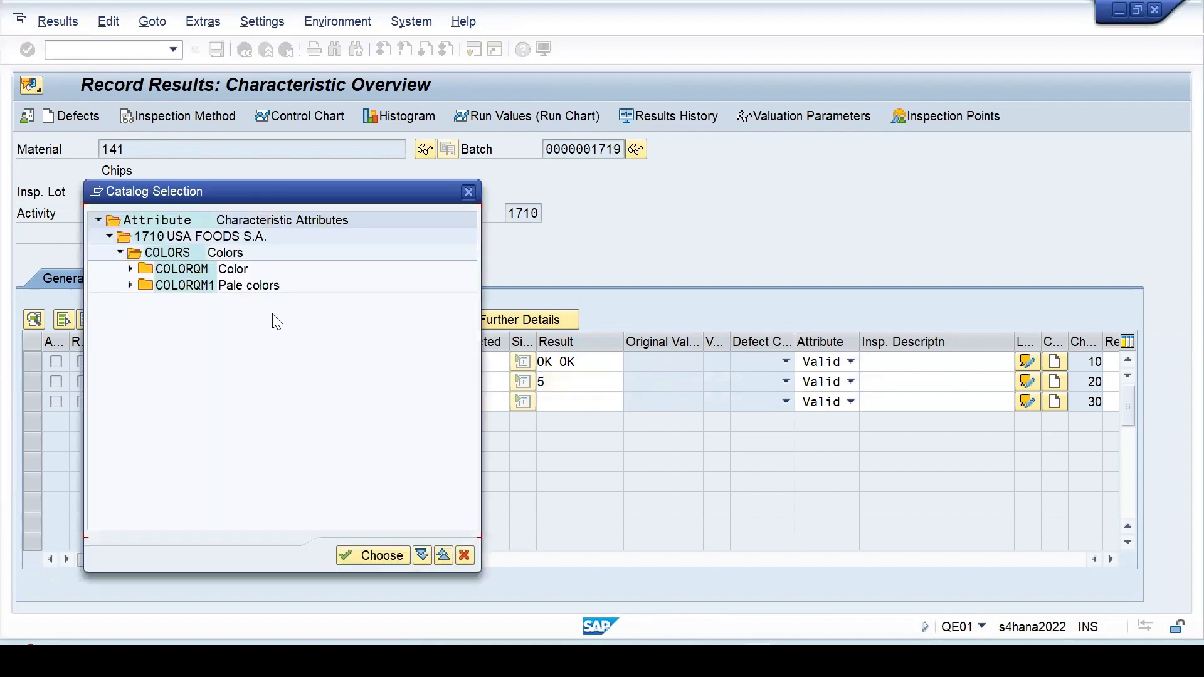
{"action": "left_click", "coordinate": [130, 269]}
{"action": "double_click", "coordinate": [199, 287]}
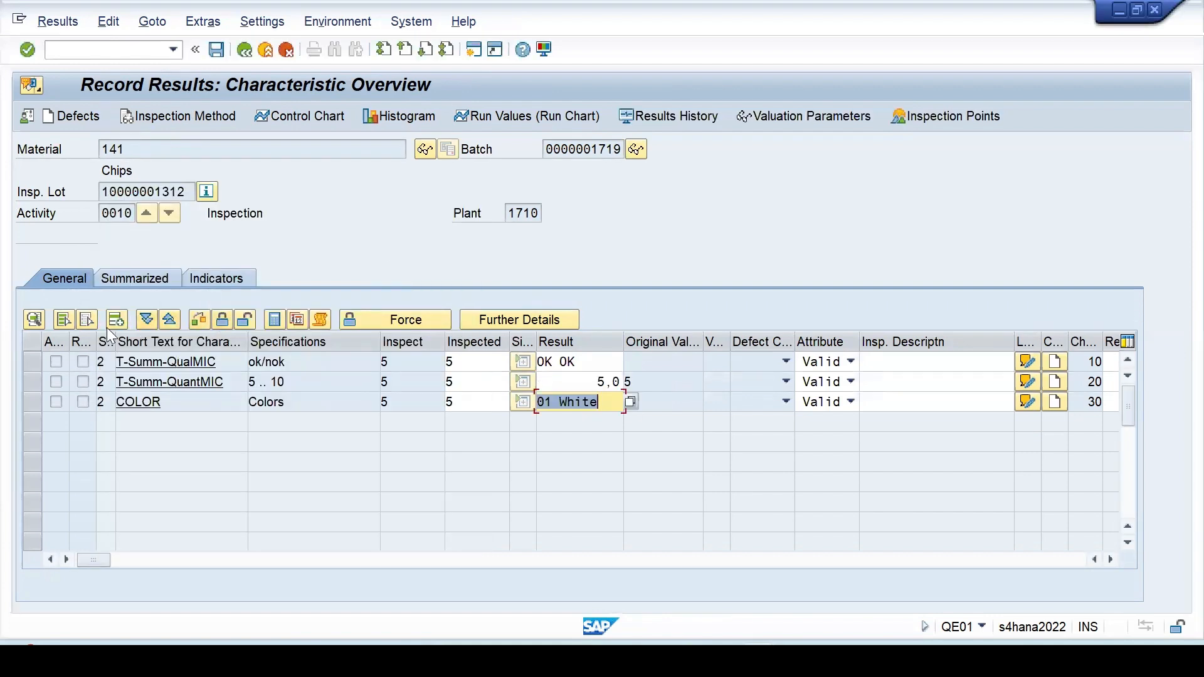
{"action": "left_click", "coordinate": [63, 320]}
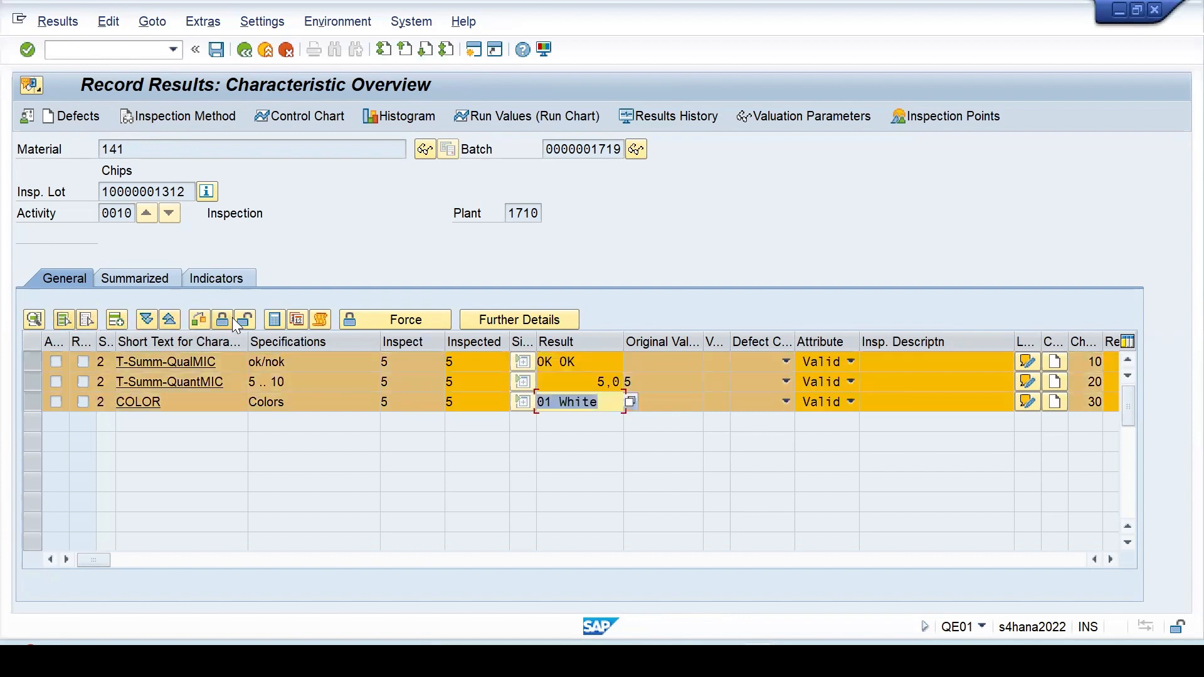
{"action": "left_click", "coordinate": [216, 50]}
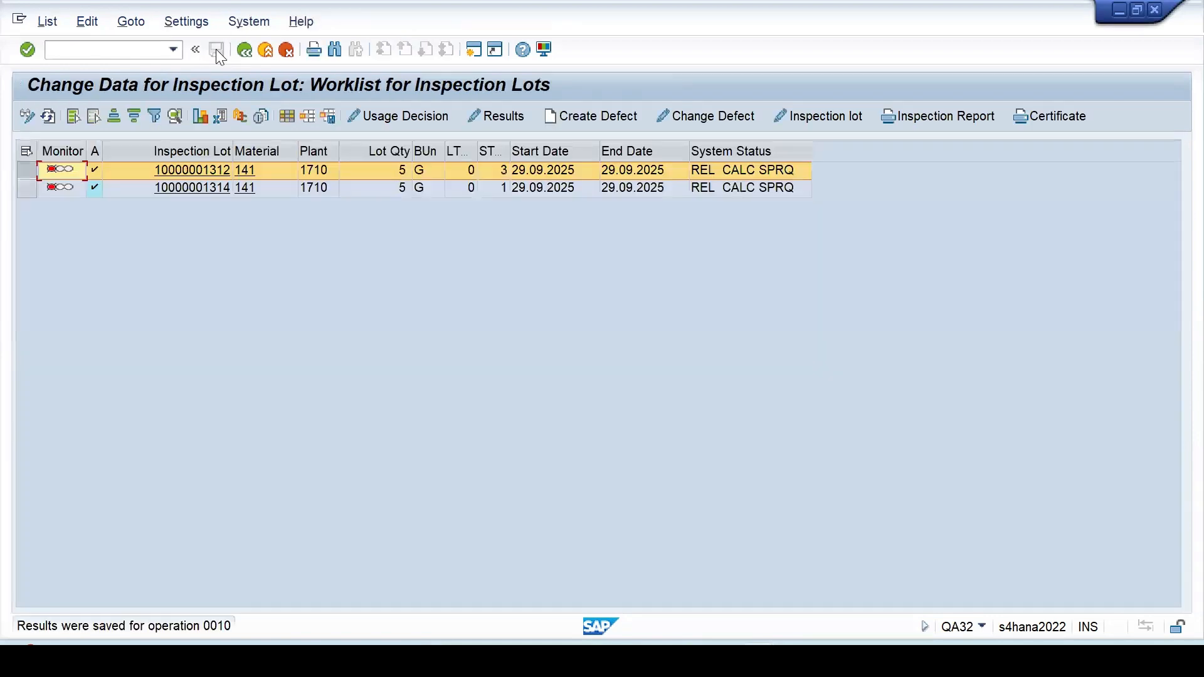
Reopen the results of supplier 8602's lot, close its COLOR characteristic, and save.
{"action": "left_click", "coordinate": [27, 187]}
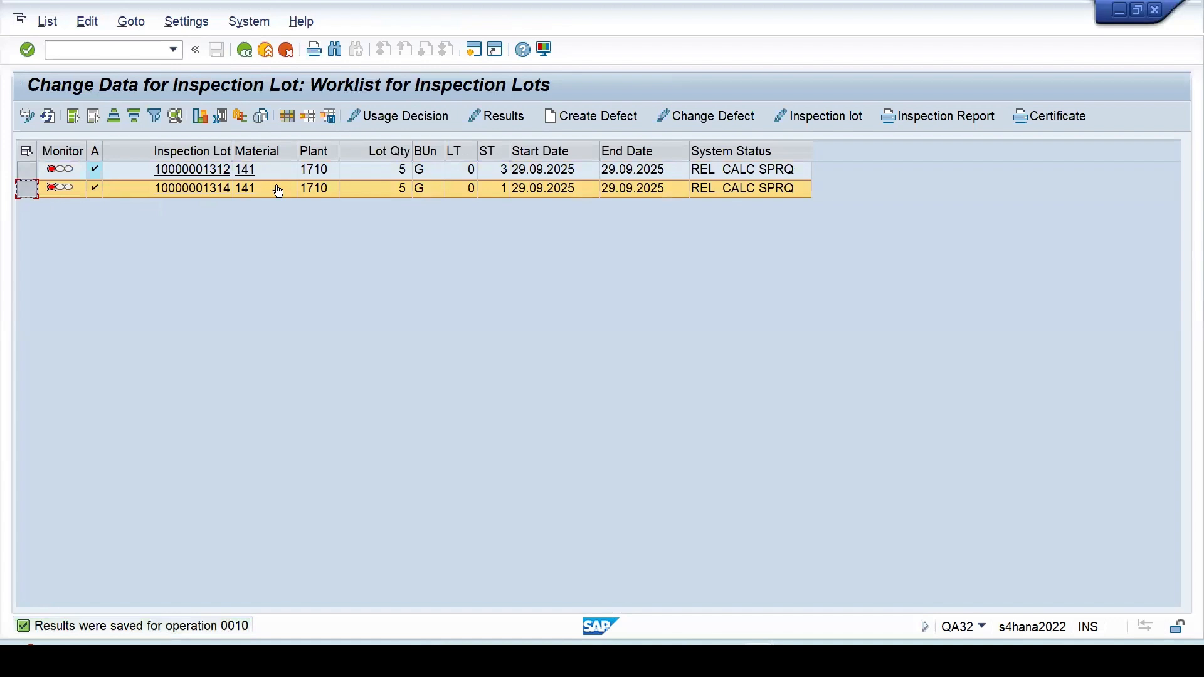
{"action": "left_click", "coordinate": [501, 115]}
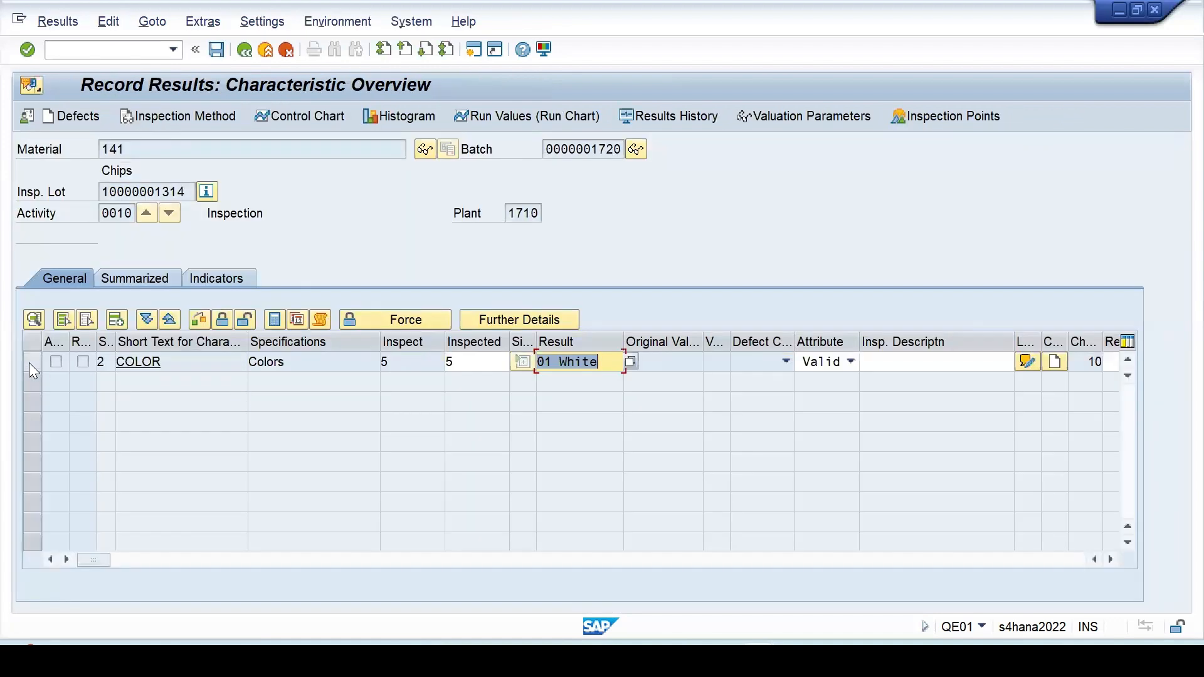
{"action": "left_click", "coordinate": [221, 321]}
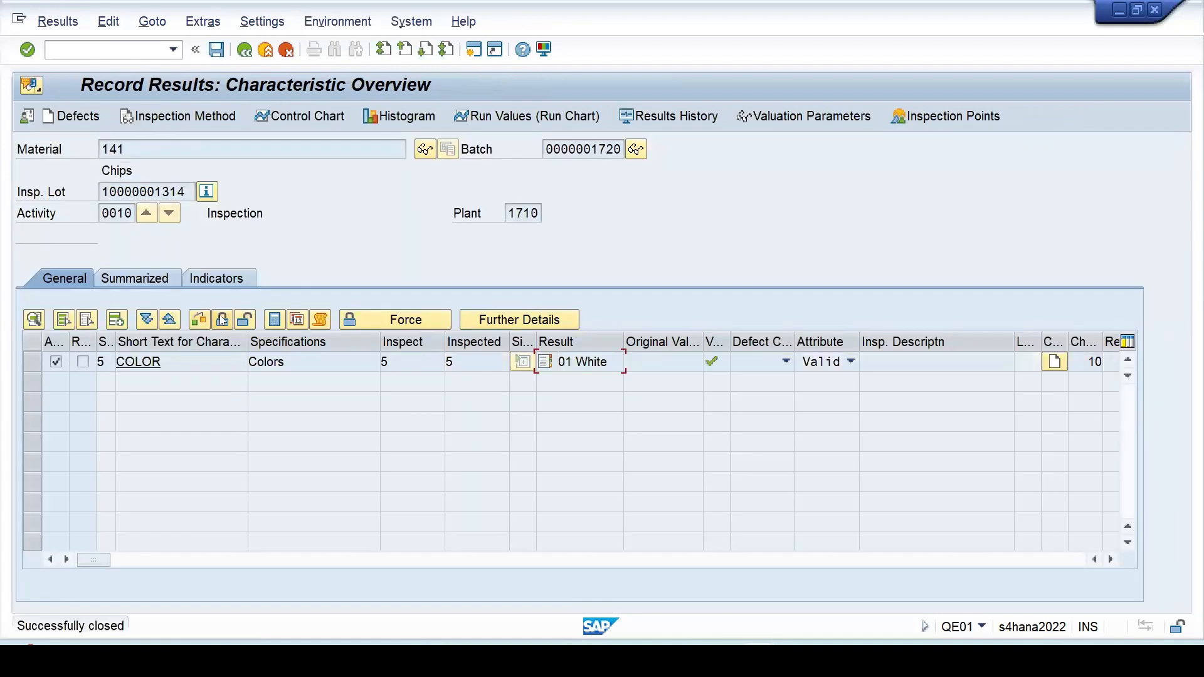
{"action": "left_click", "coordinate": [215, 51]}
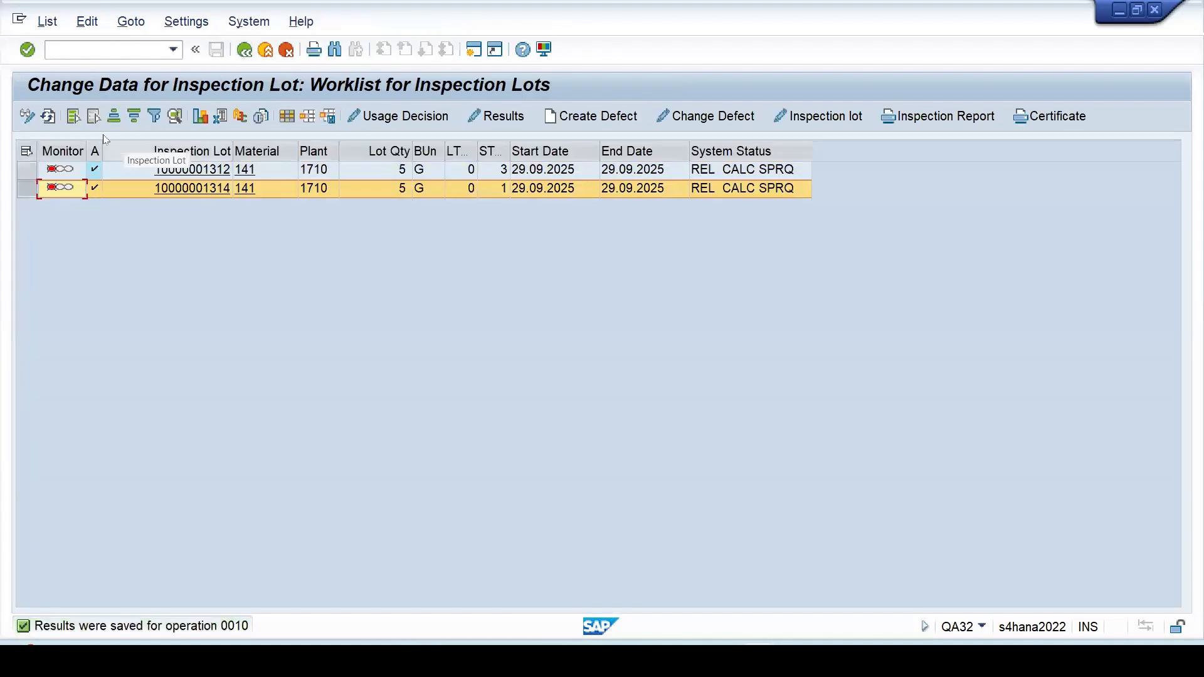
Refresh the worklist, start the usage decision for both lots, and assign UD code A1 to supplier 8601's lot.
{"action": "left_click", "coordinate": [49, 116]}
{"action": "left_click", "coordinate": [27, 150]}
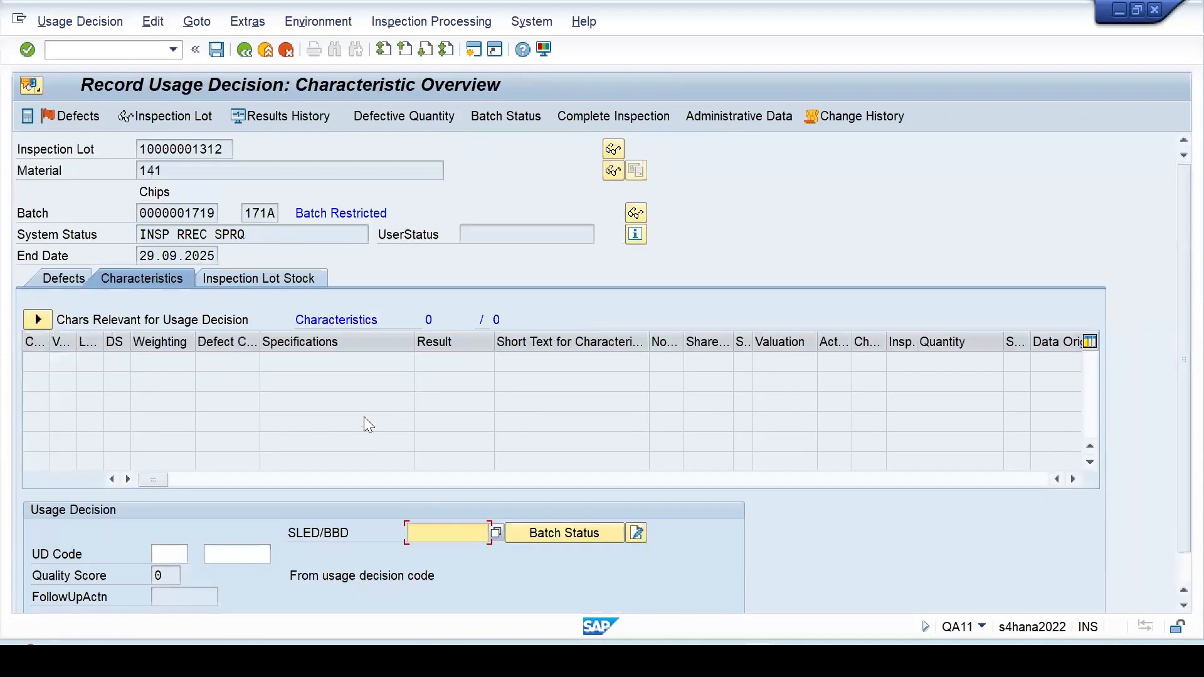
{"action": "left_click", "coordinate": [195, 554]}
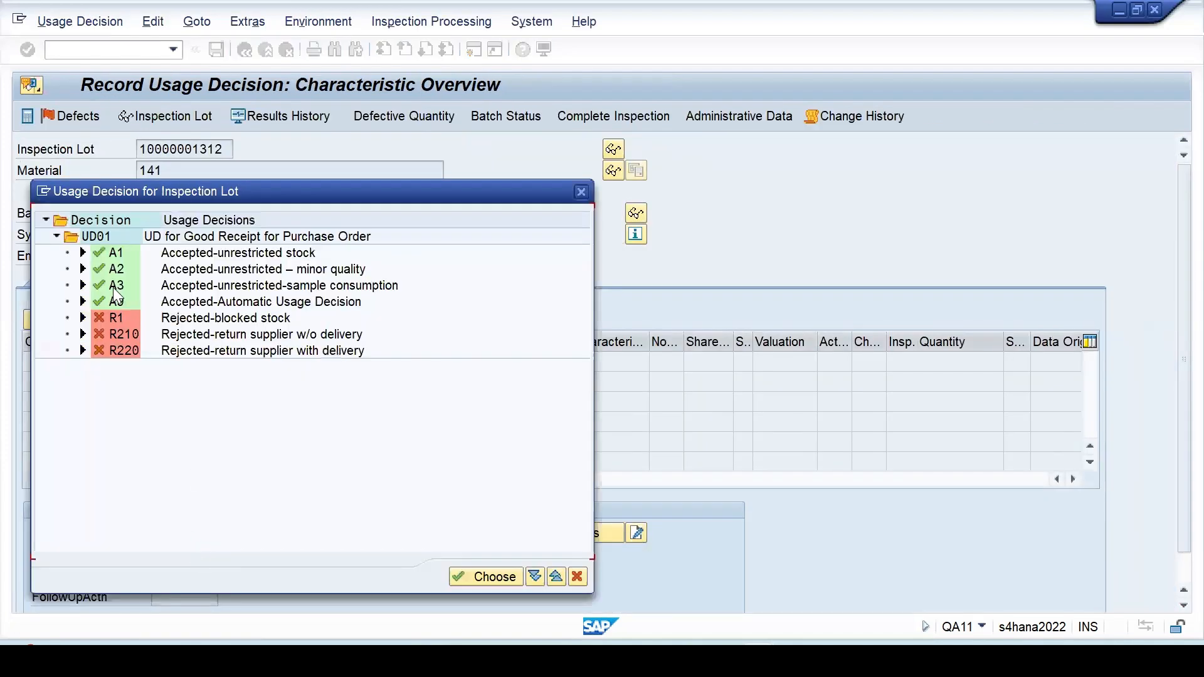
{"action": "double_click", "coordinate": [104, 252]}
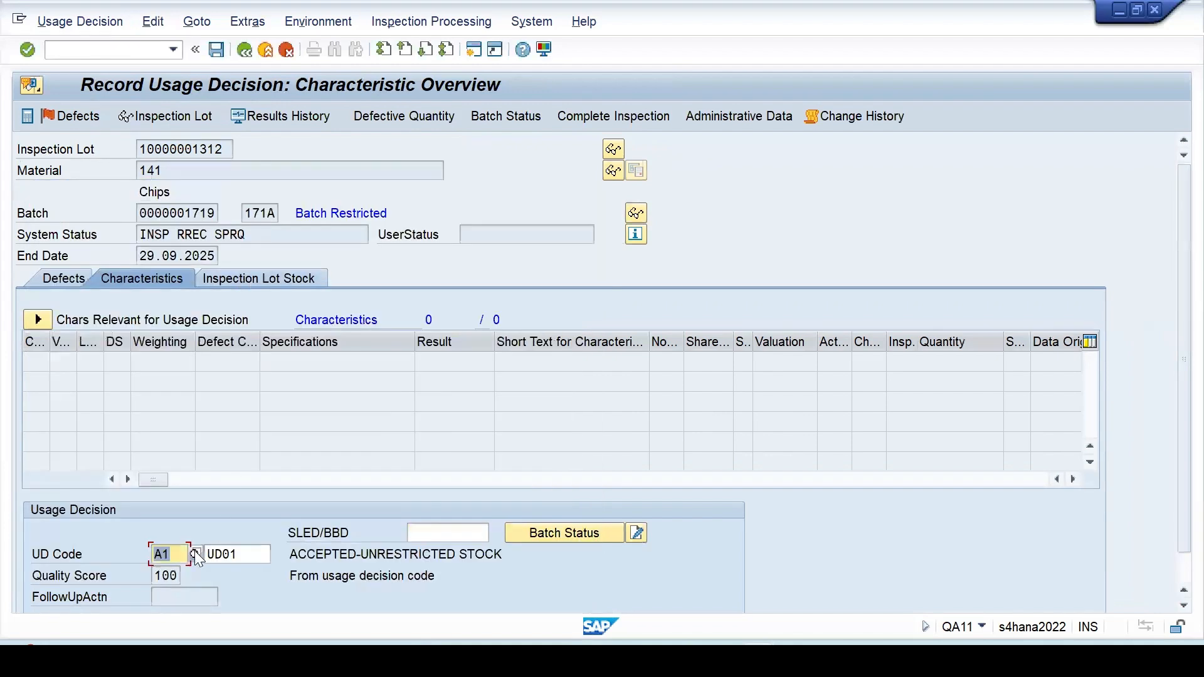
Post the lot's quantity of 5 to restricted use and save the decision with the new batch status Unrestricted.
{"action": "left_click", "coordinate": [260, 278]}
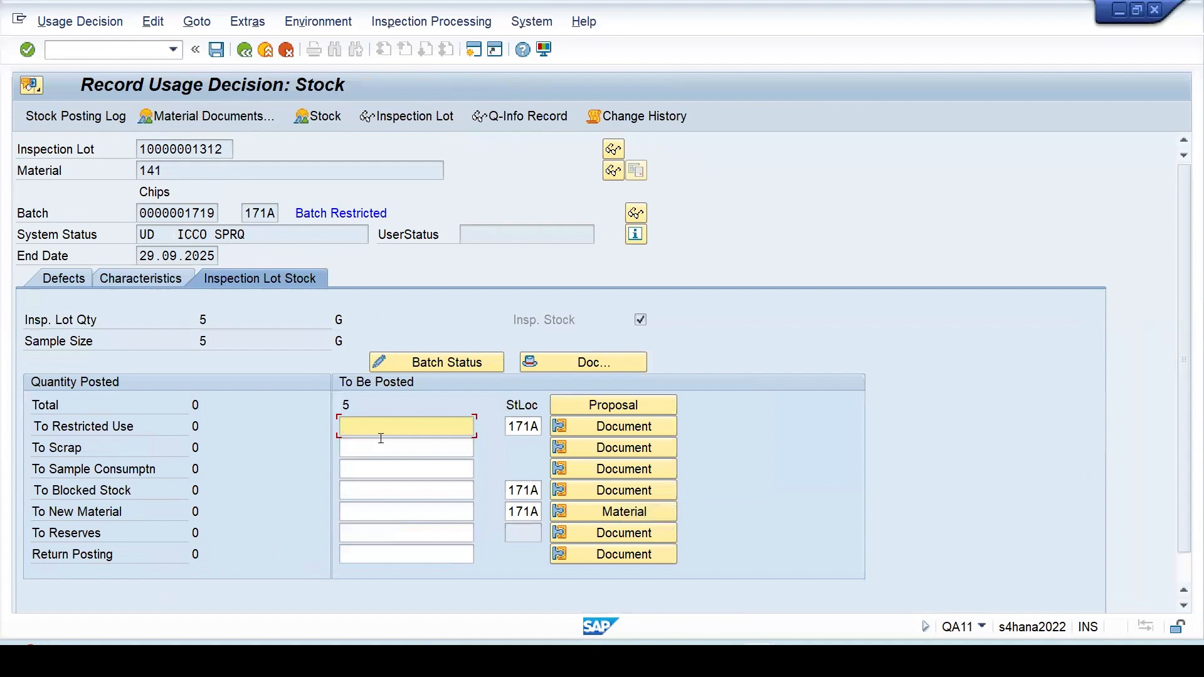
{"action": "type", "text": "5"}
{"action": "key", "text": "Return"}
{"action": "left_click", "coordinate": [101, 328]}
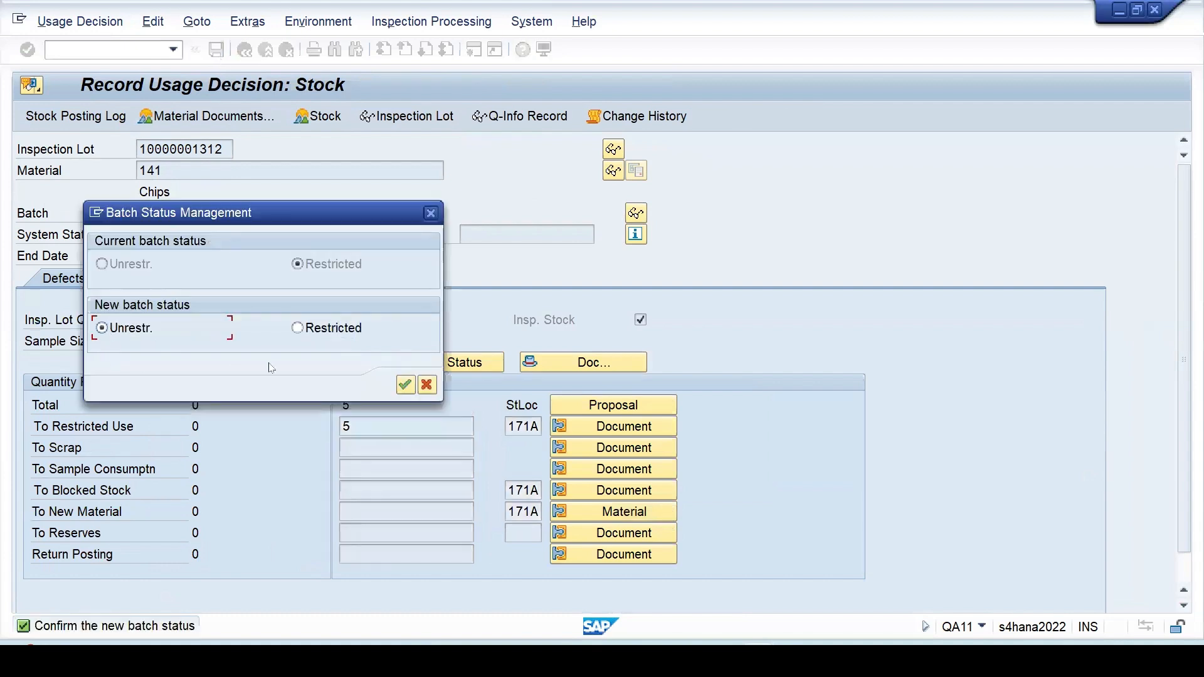
{"action": "left_click", "coordinate": [405, 385]}
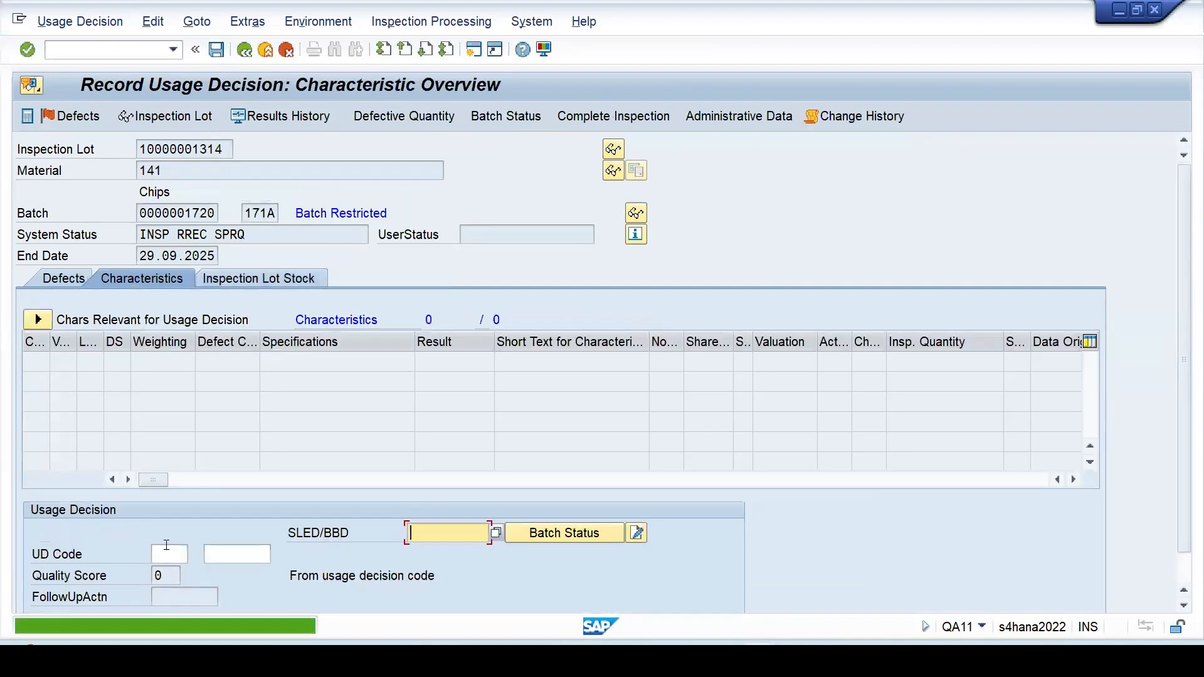
Assign UD code A1 to supplier 8602's lot and enter 5 as the quantity to post to restricted use.
{"action": "left_click", "coordinate": [164, 555]}
{"action": "left_click", "coordinate": [194, 556]}
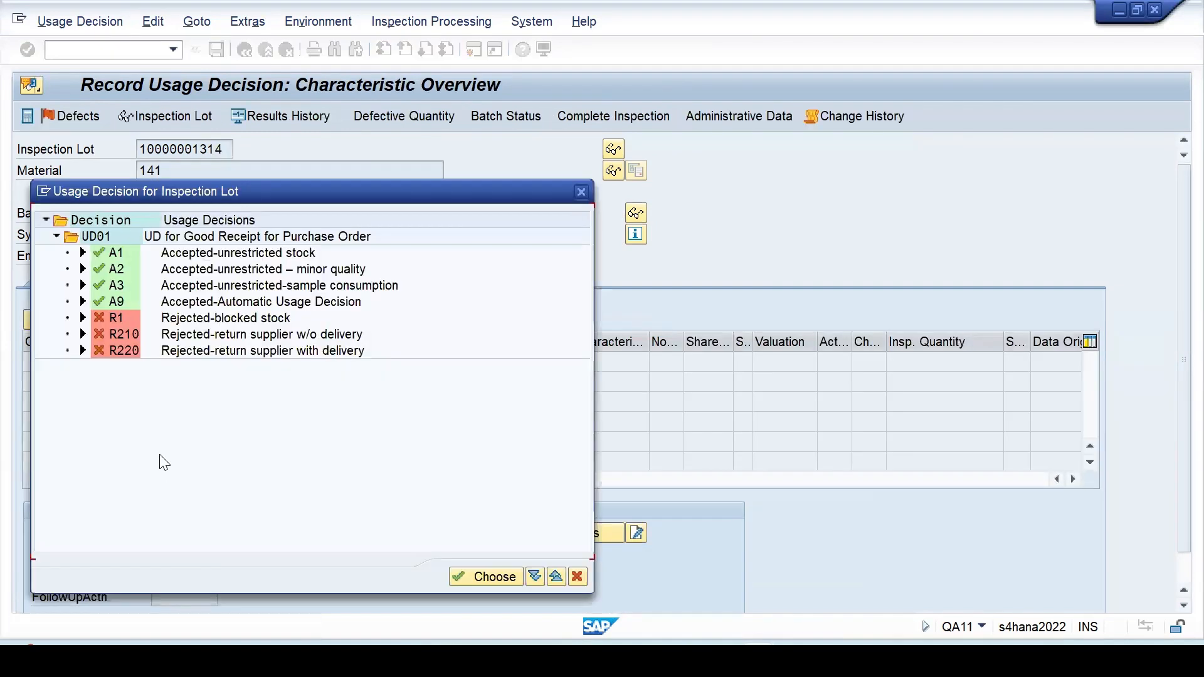
{"action": "double_click", "coordinate": [111, 254]}
{"action": "left_click", "coordinate": [256, 276]}
{"action": "left_click", "coordinate": [364, 424]}
{"action": "key", "text": "Escape"}
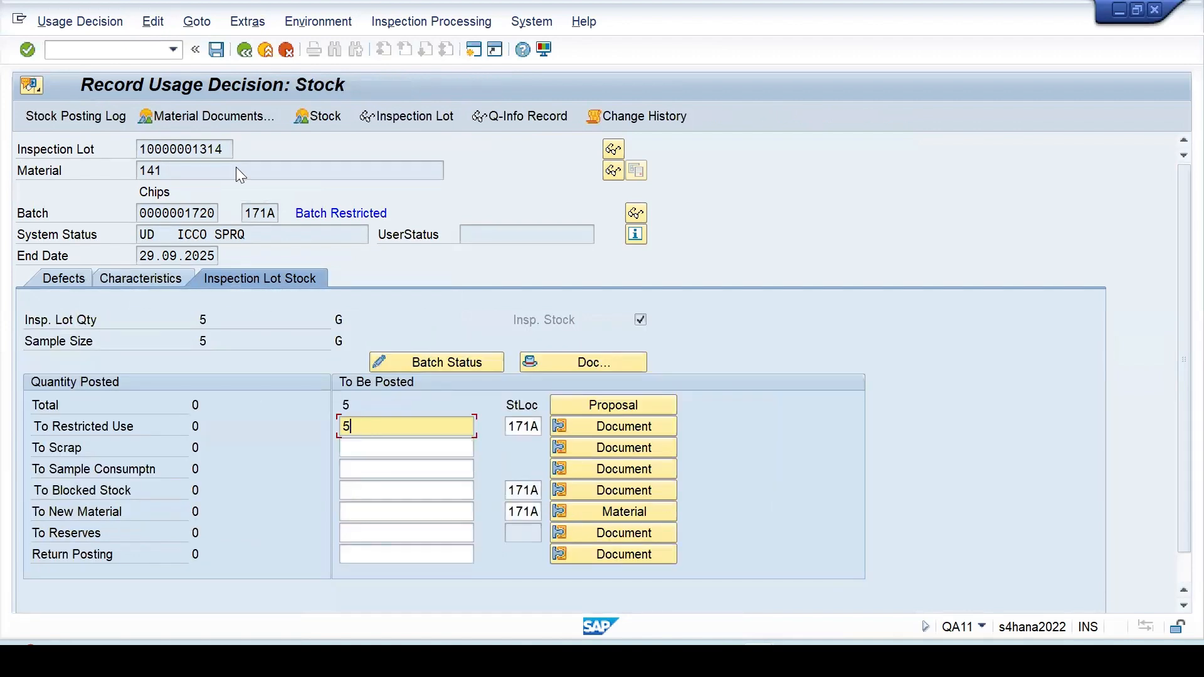
Save the second lot's usage decision with its batch status confirmed, and refresh the inspection lot worklist.
{"action": "left_click", "coordinate": [216, 50]}
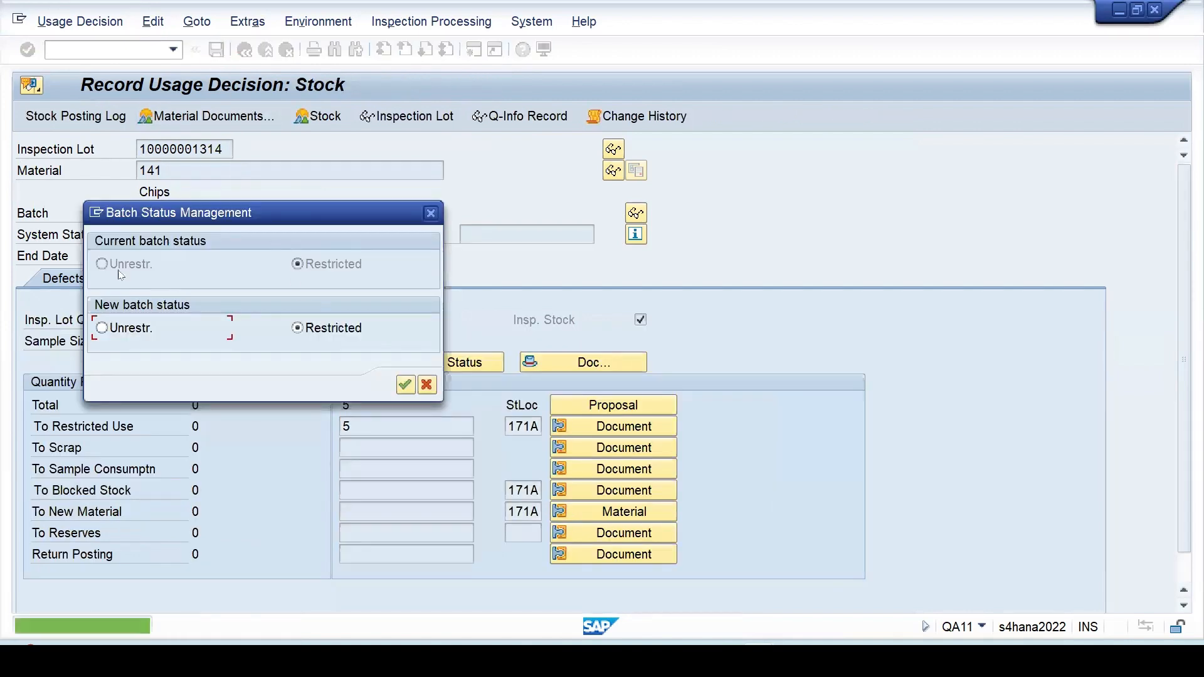
{"action": "left_click", "coordinate": [405, 386]}
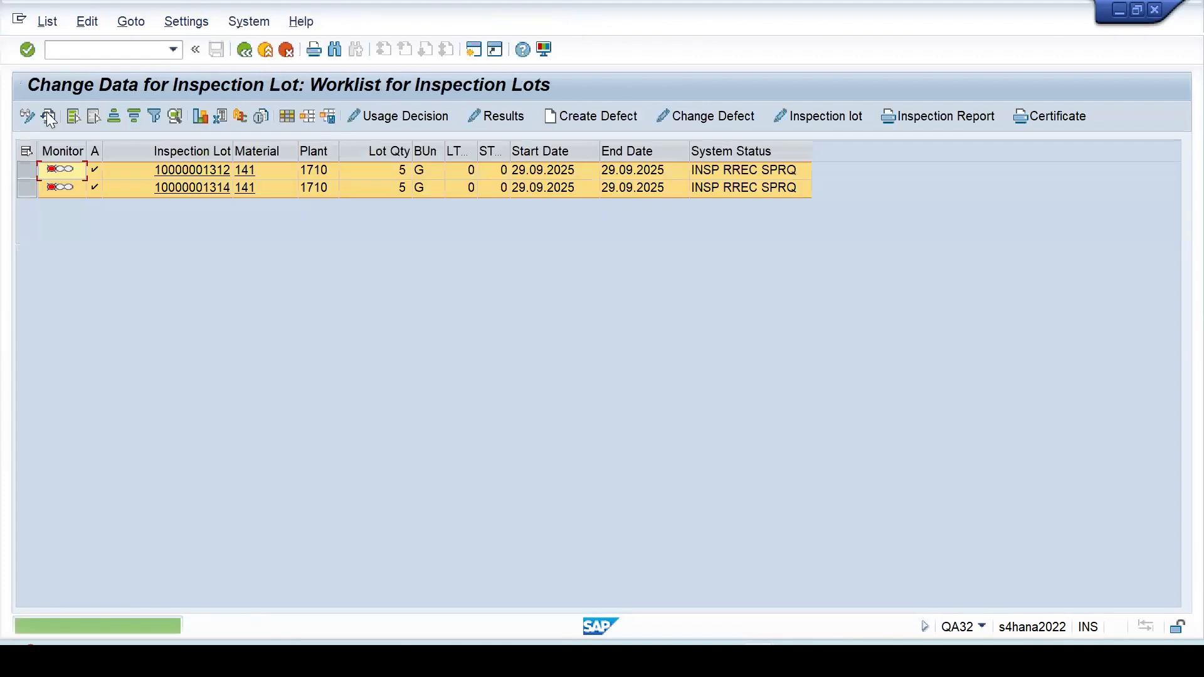
{"action": "left_click", "coordinate": [48, 117]}
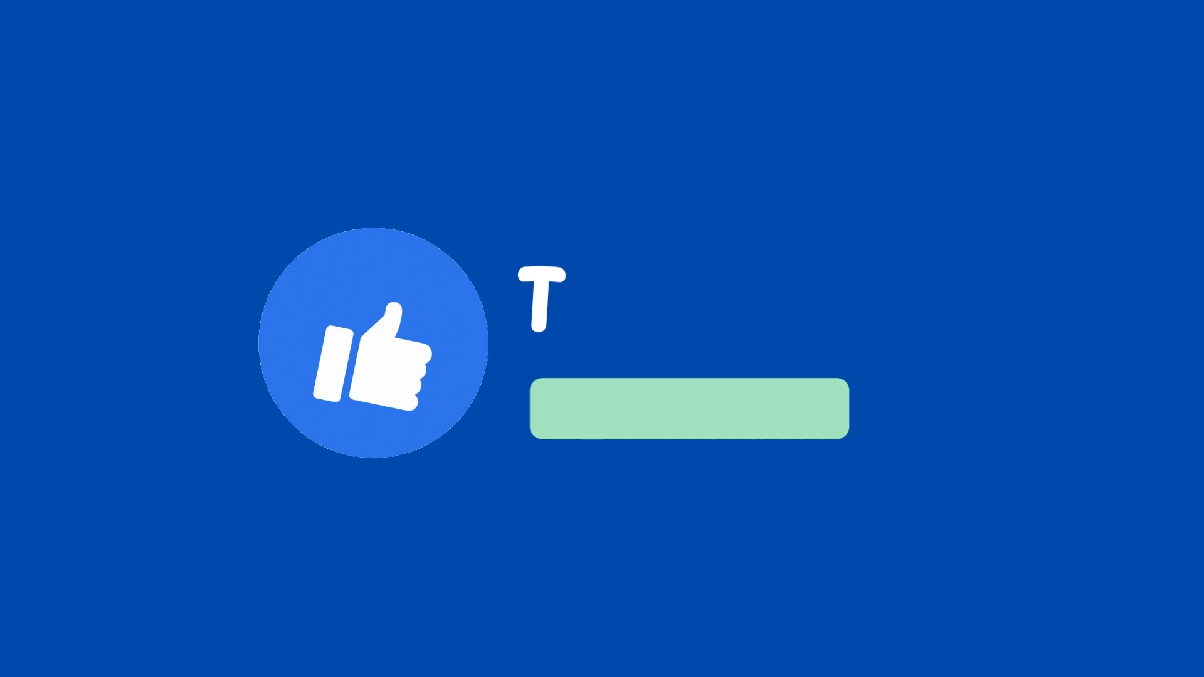